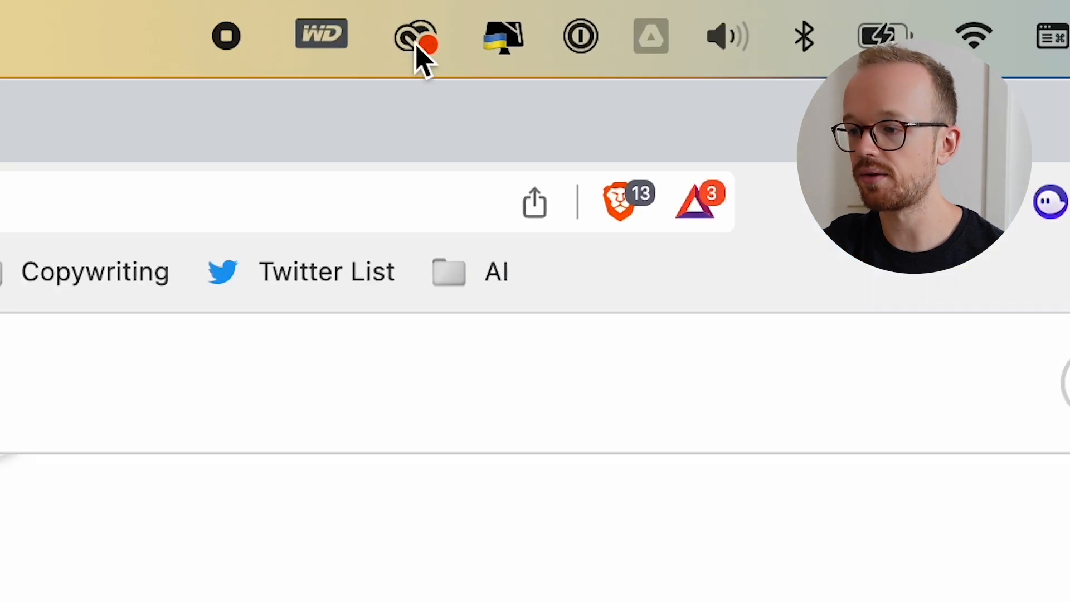
Step: Switch to the Creative Cloud app and look through its beta apps for Photoshop (Beta)
click(715, 11)
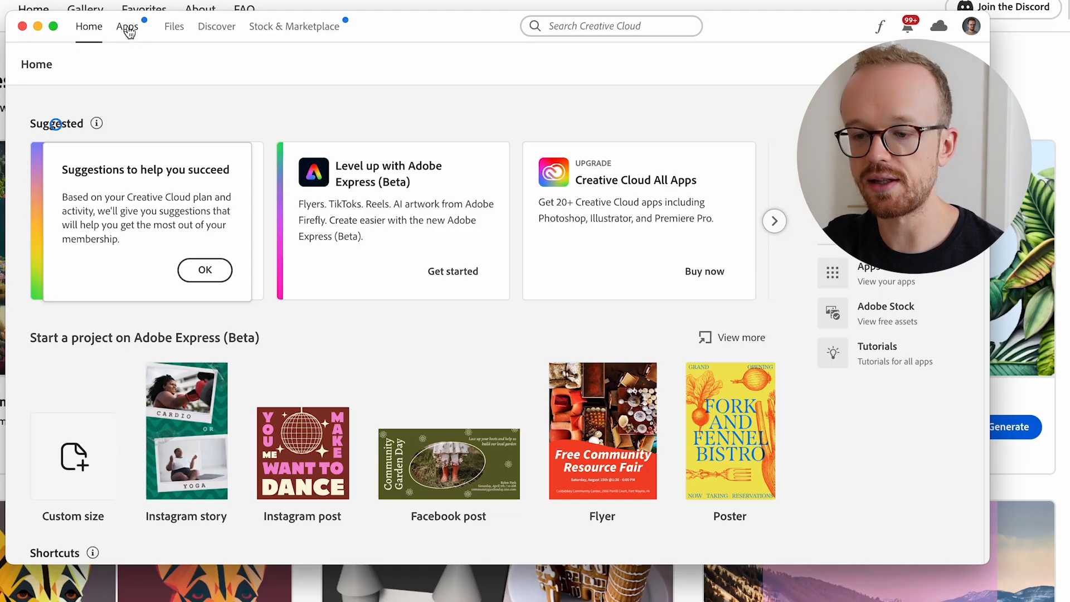
click(234, 124)
scroll(102, 332, down, 2)
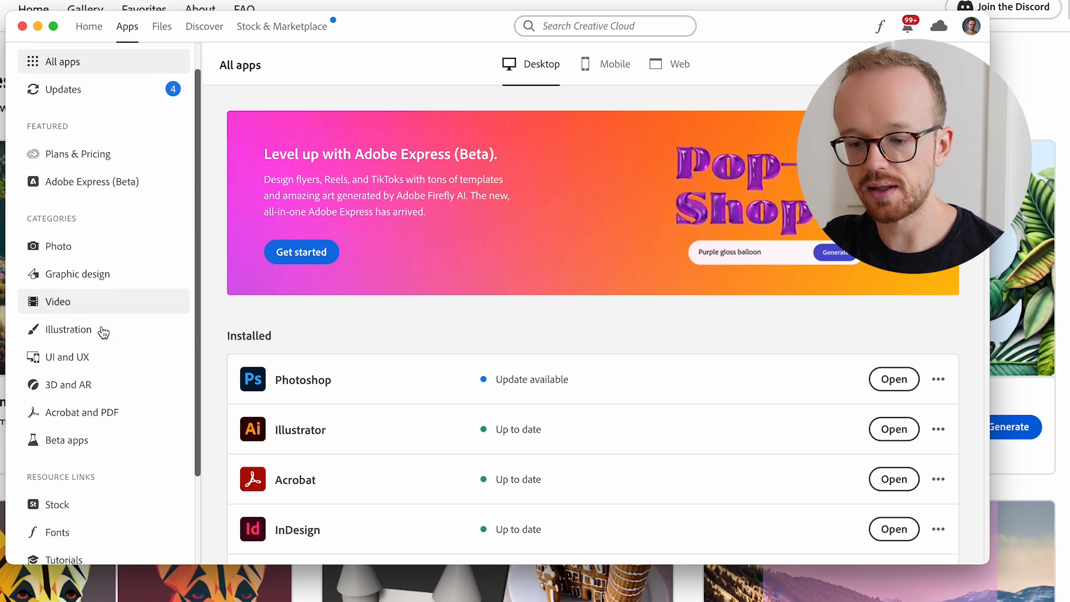
click(71, 440)
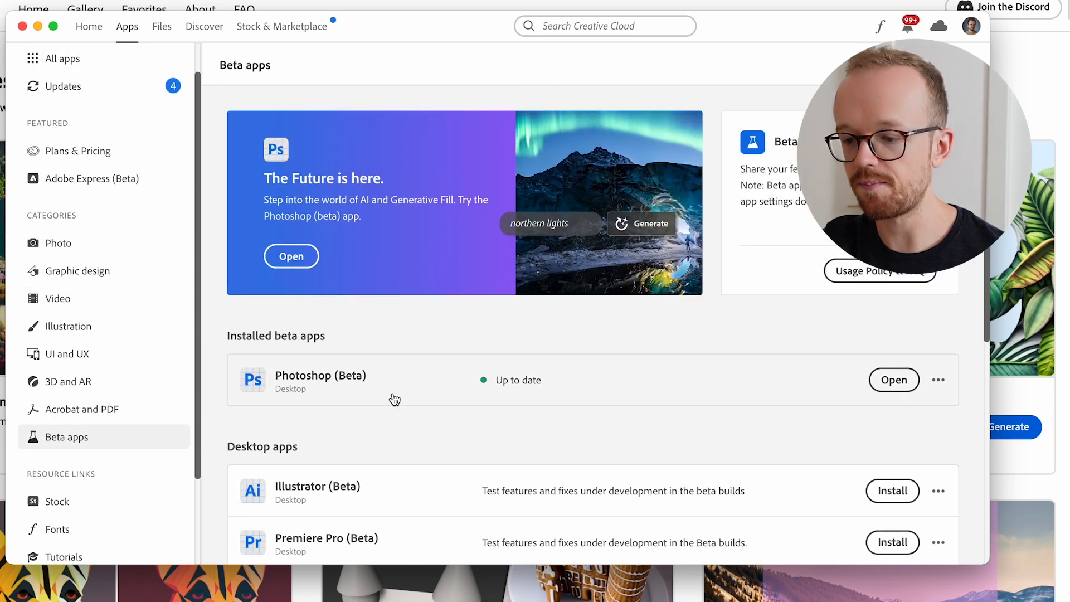
scroll(395, 399, down, 4)
scroll(359, 485, down, 1)
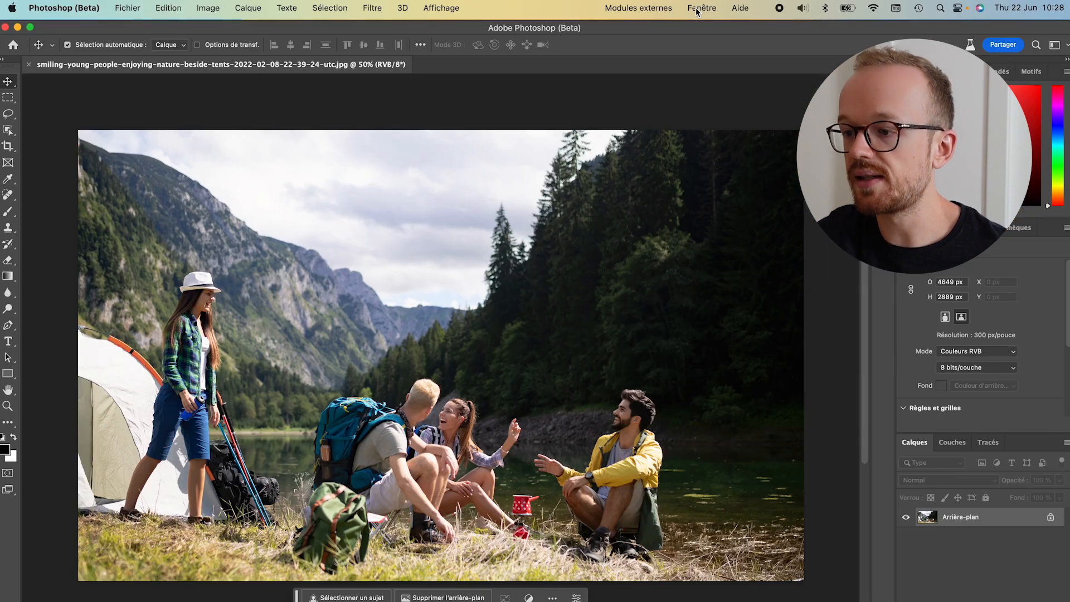
Step: Hide the contextual task bar and show it again
click(700, 8)
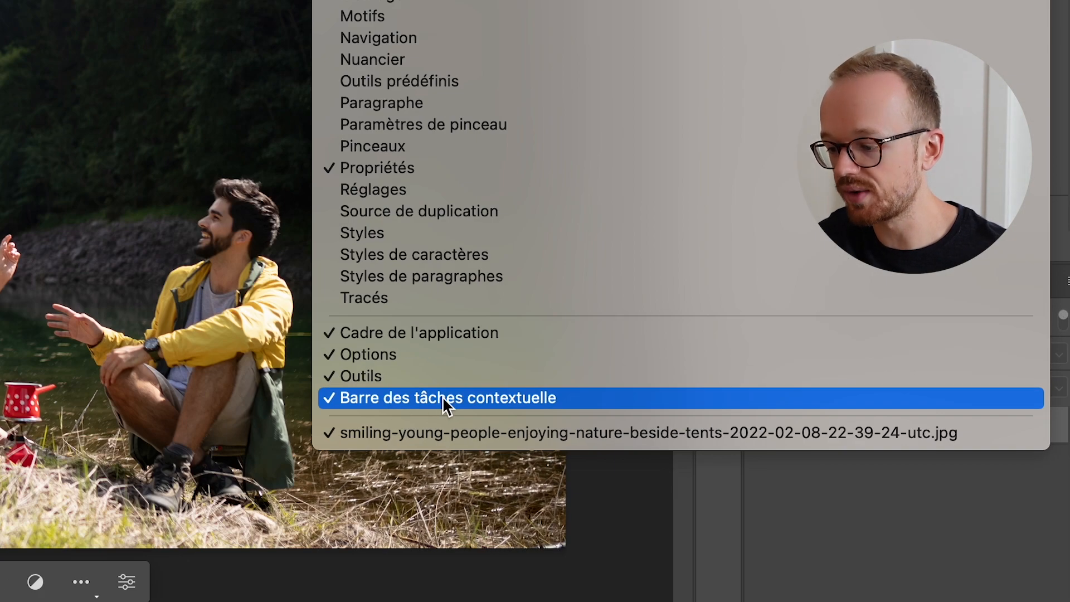
click(442, 397)
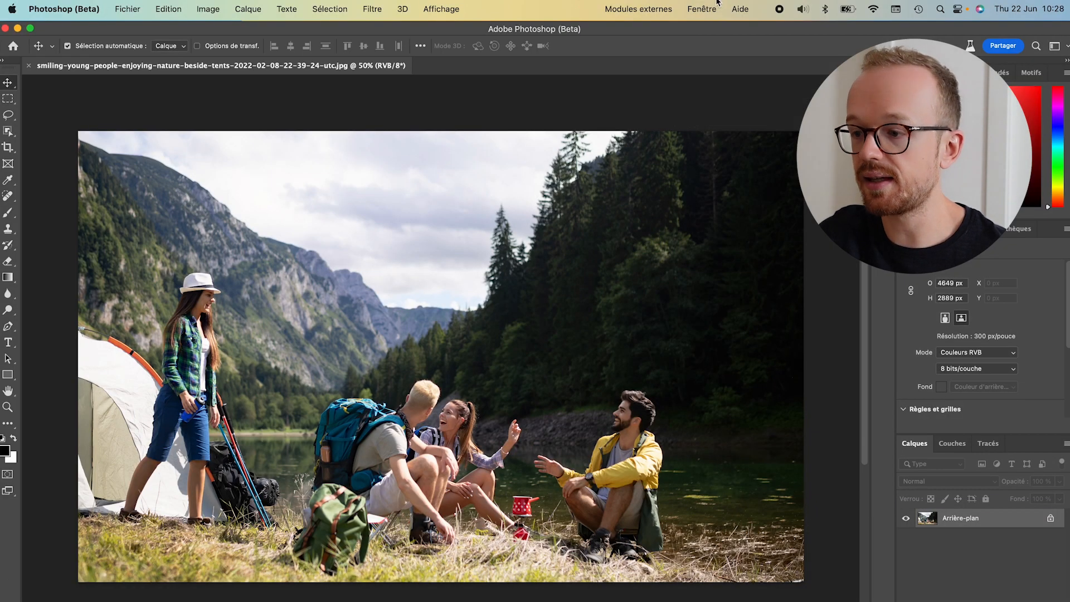
click(717, 5)
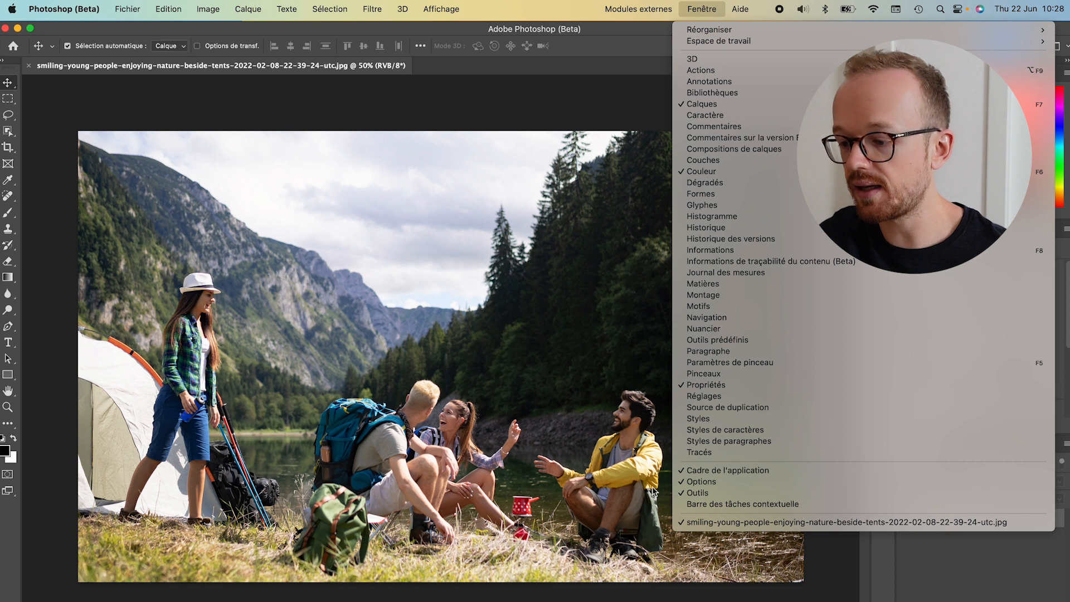
click(736, 505)
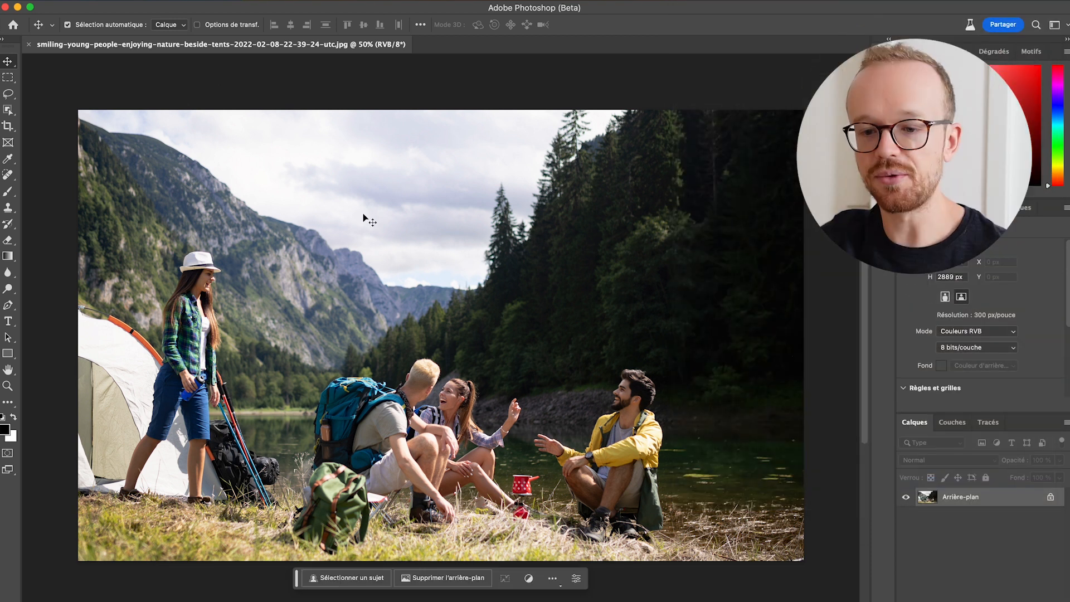
Step: Extend the canvas beyond the camping photo on all four sides with the Crop tool, leaving a blank border
click(9, 127)
scroll(556, 308, down, 4)
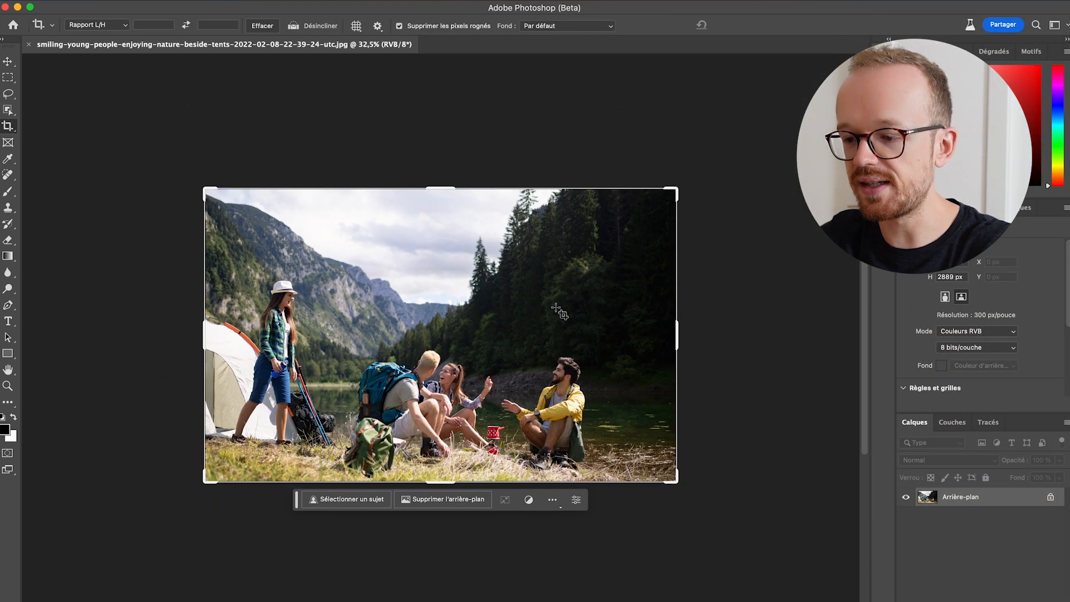
drag(680, 188, 748, 166)
key(Return)
Step: Select the photo area with a rectangular marquee and invert the selection so it covers the blank border
click(8, 78)
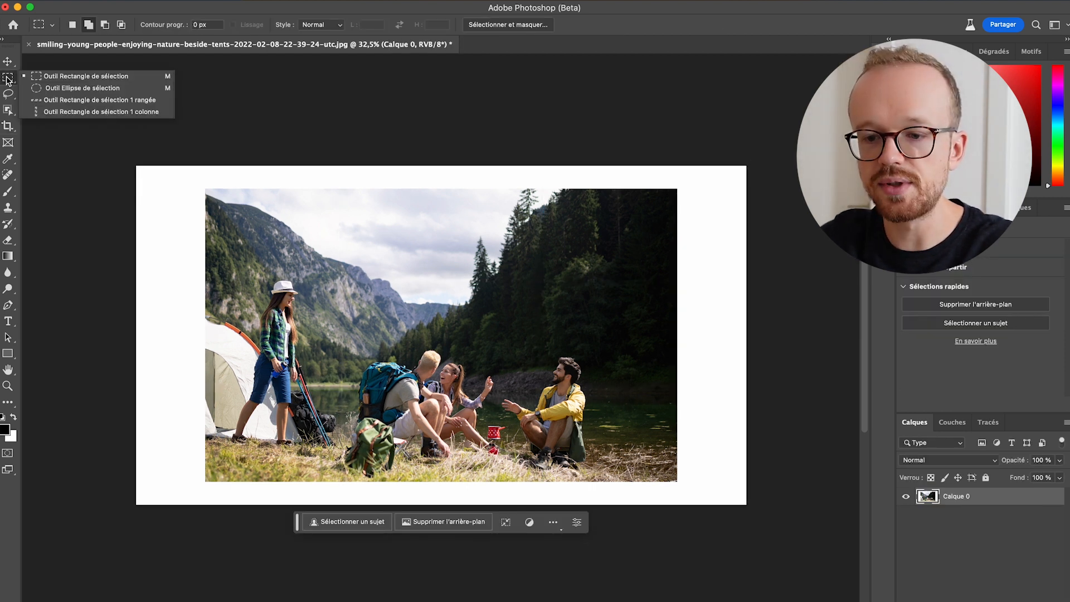
click(64, 78)
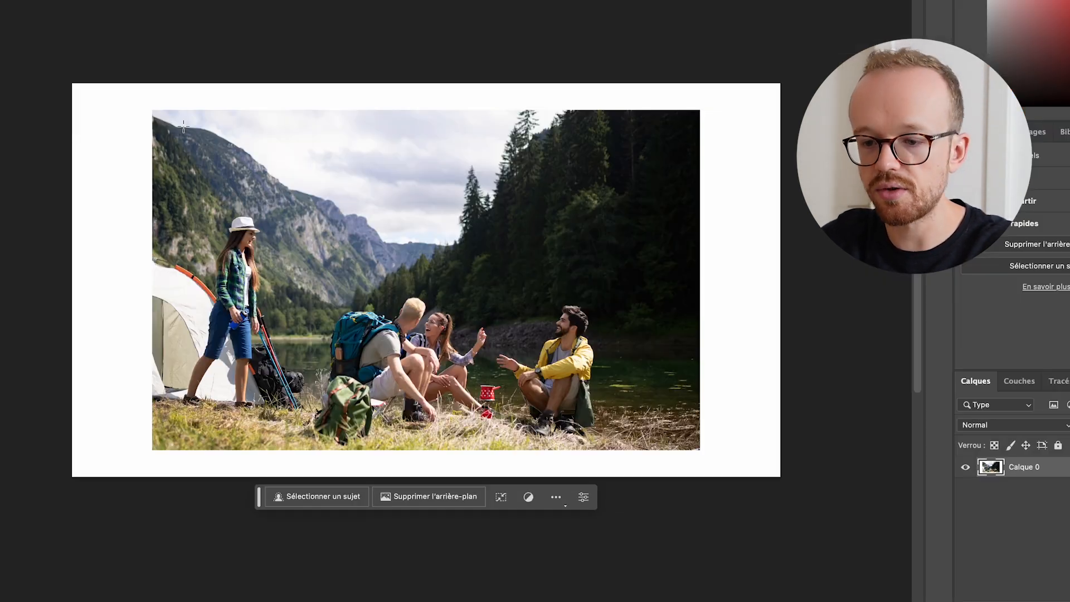
drag(157, 111, 699, 451)
click(335, 7)
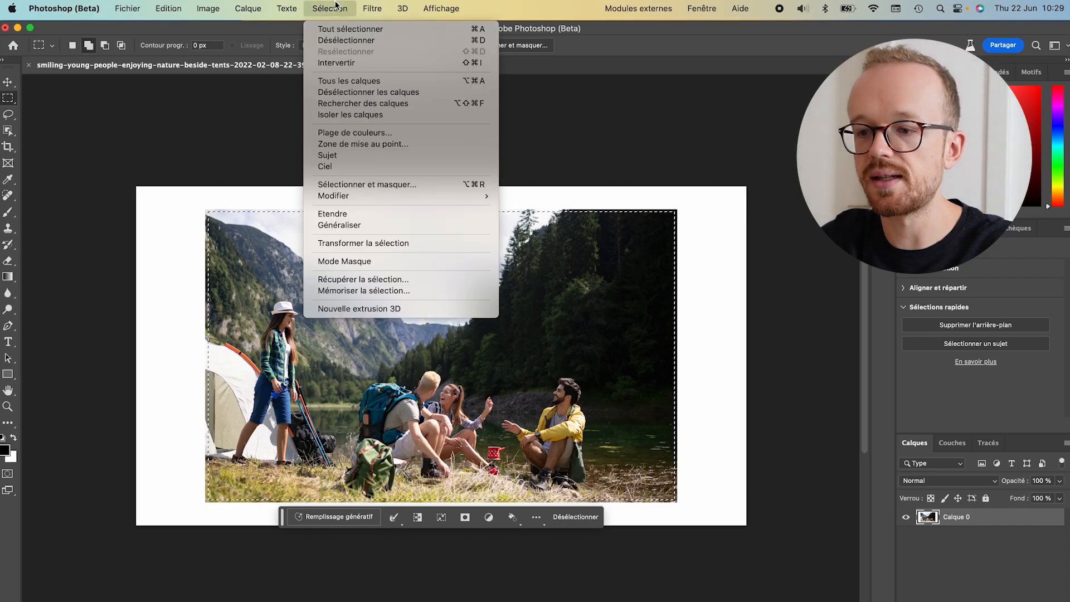
click(336, 63)
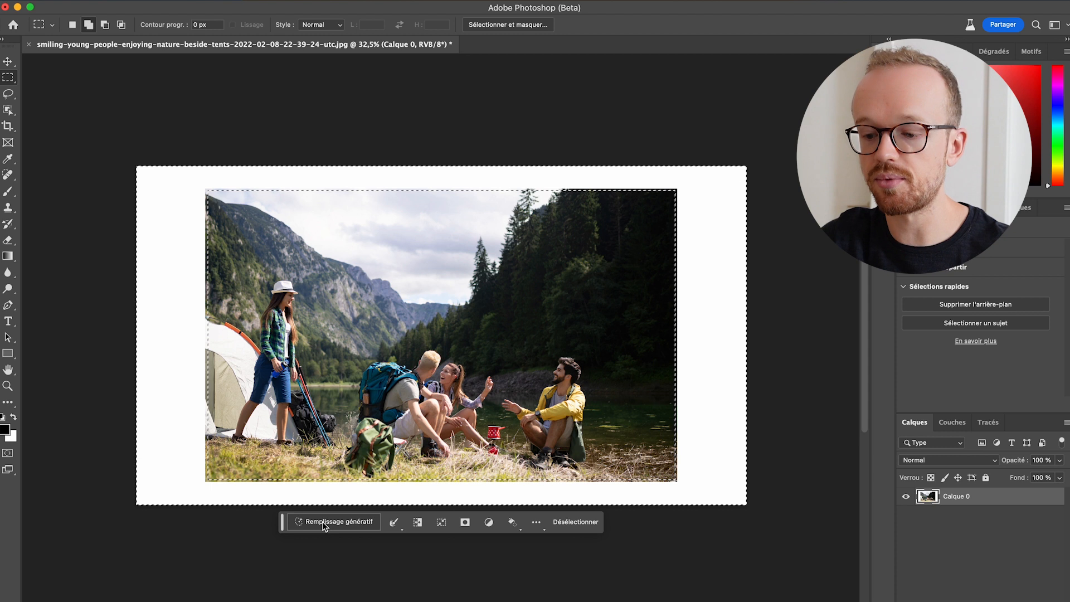
Step: Fill the selected border with Generative Fill using an empty prompt, compare the variants and choose the first one
click(324, 524)
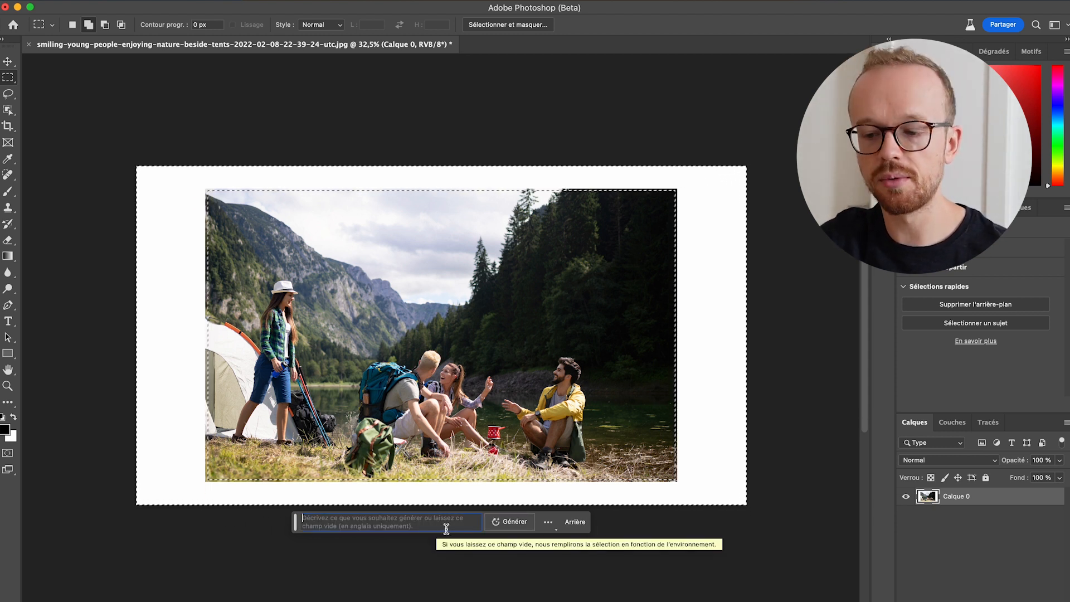
click(507, 522)
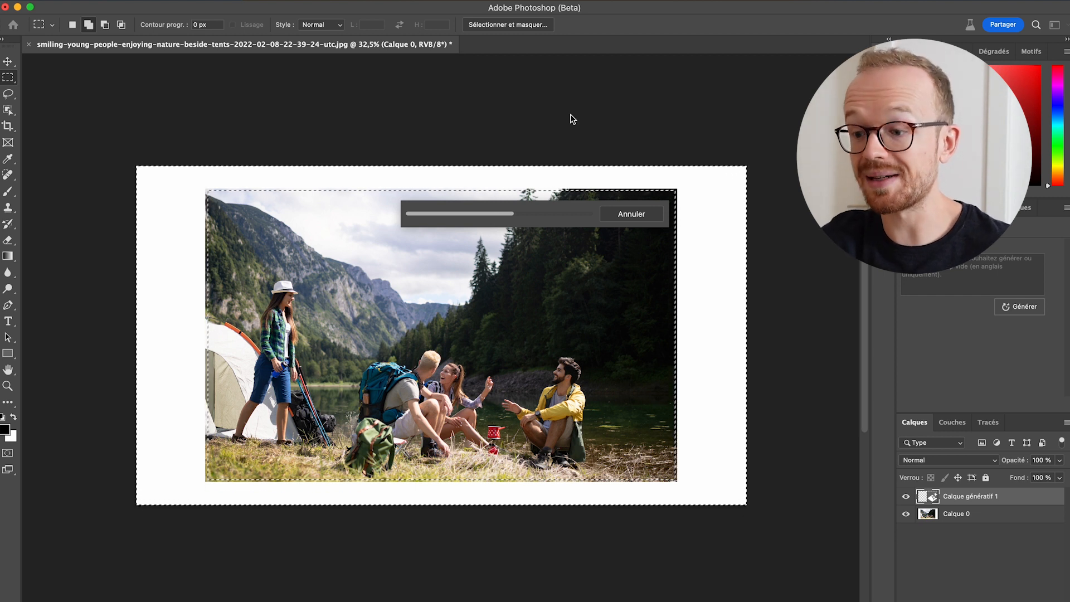
click(973, 362)
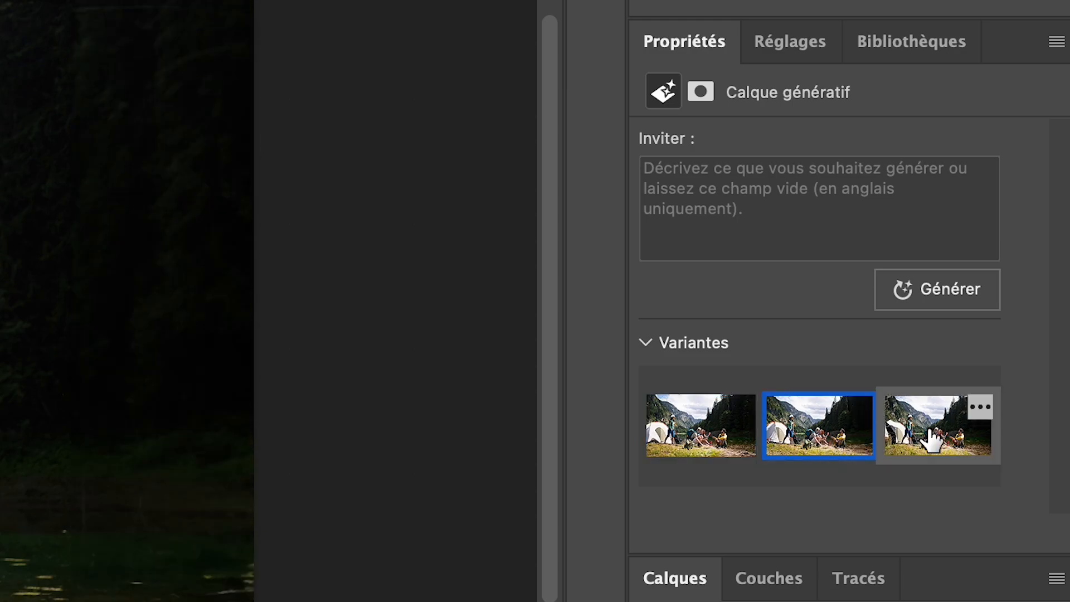
click(957, 437)
click(836, 436)
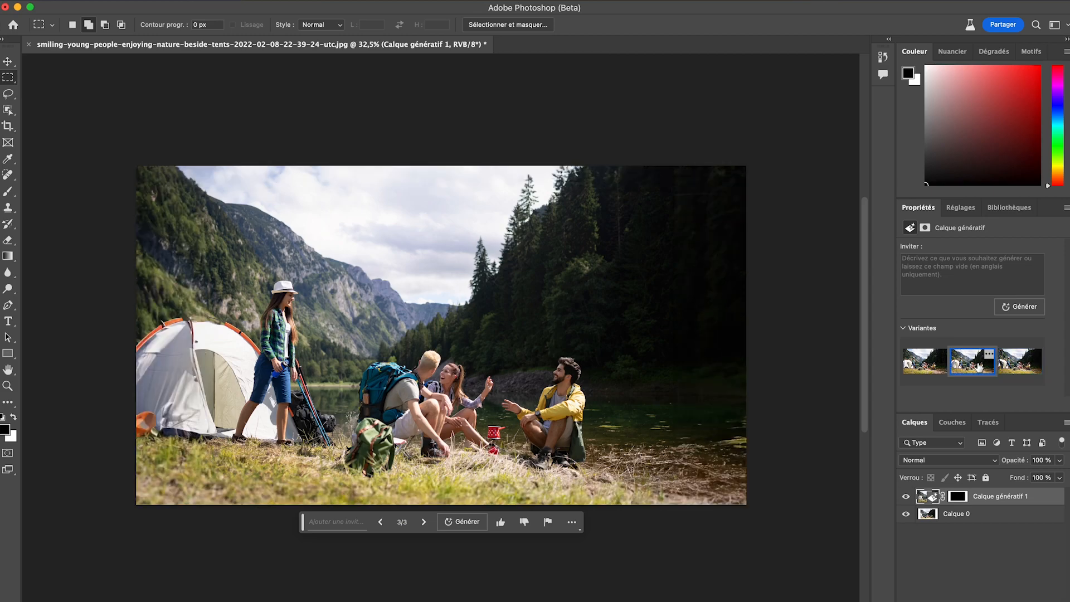
click(924, 366)
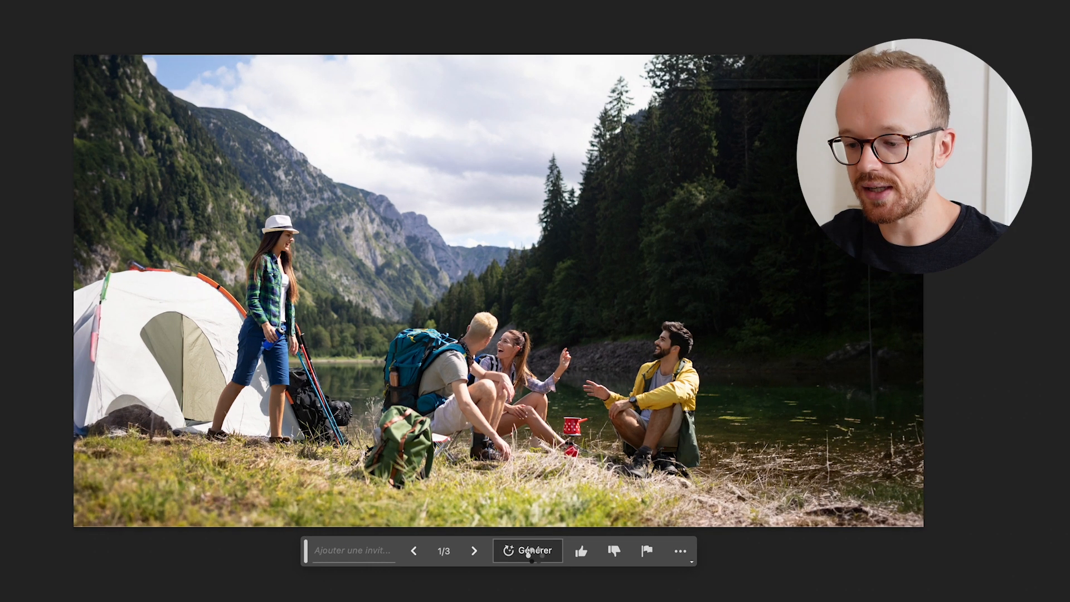
Step: Generate another set of variants for the extended border, compare them and choose the first one
click(468, 522)
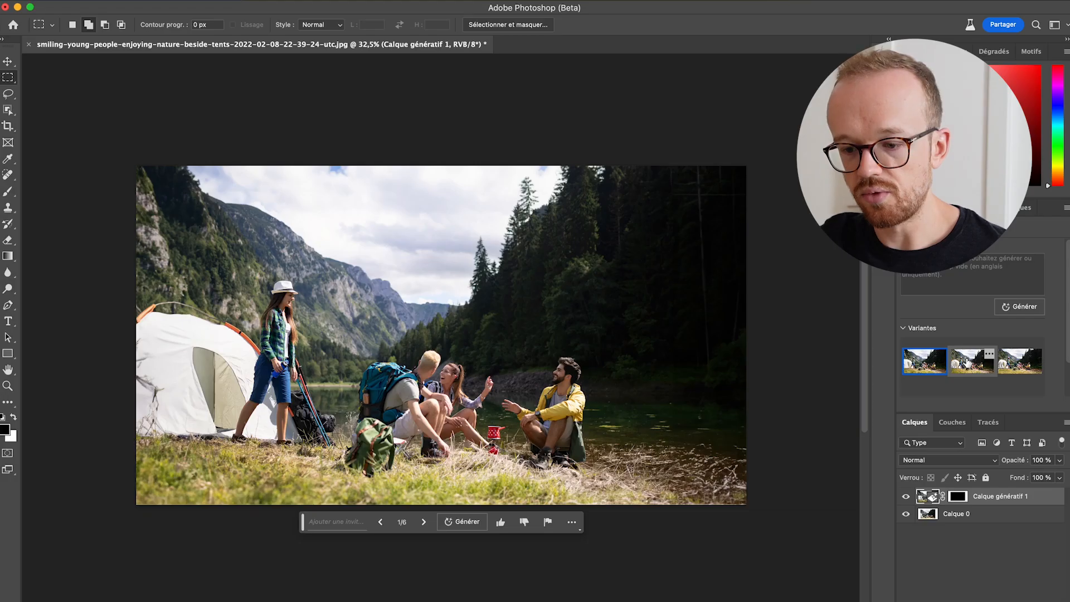
click(972, 362)
click(1010, 365)
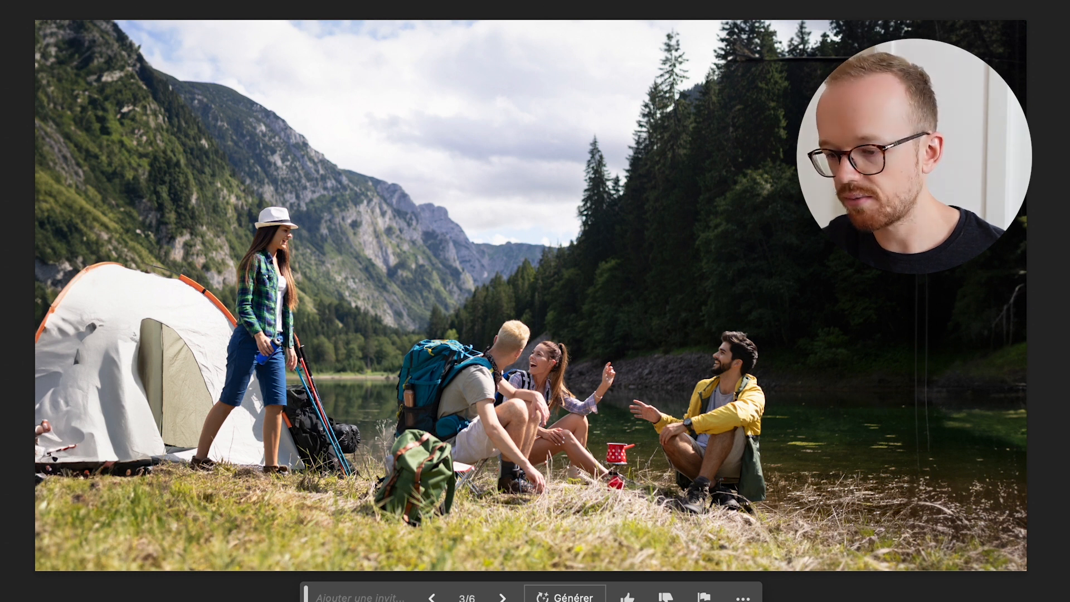
click(1069, 423)
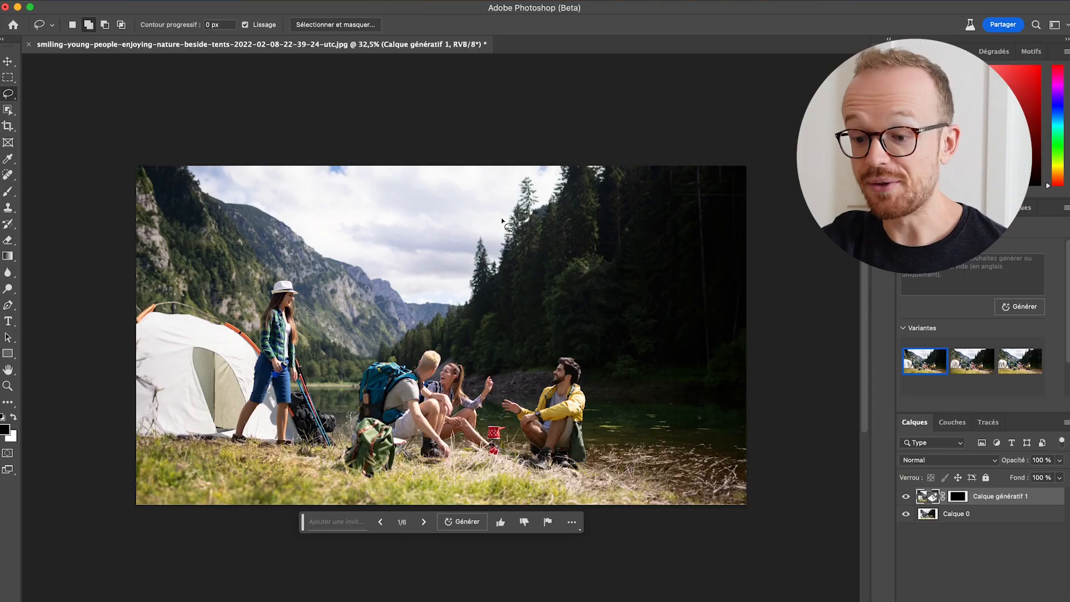
Step: Lasso the grass around the standing woman's legs and run Generative Fill with the prompt "a little dog"
mouse_move(301, 406)
mouse_down()
mouse_move(264, 407)
mouse_move(203, 435)
mouse_move(308, 479)
mouse_move(343, 448)
mouse_move(332, 422)
mouse_move(303, 406)
mouse_up()
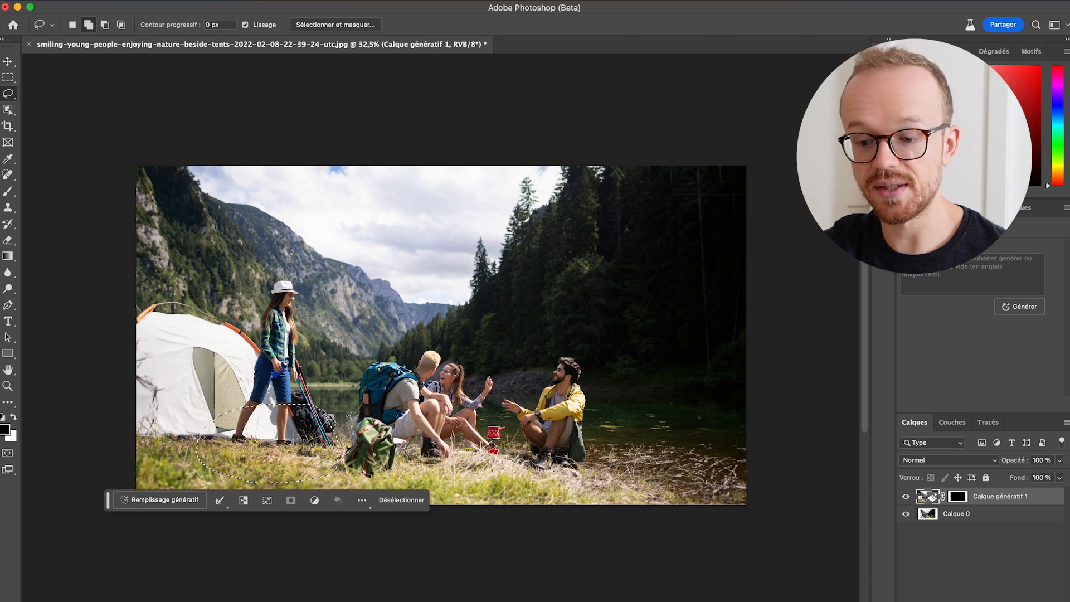
click(159, 496)
text(a little dog)
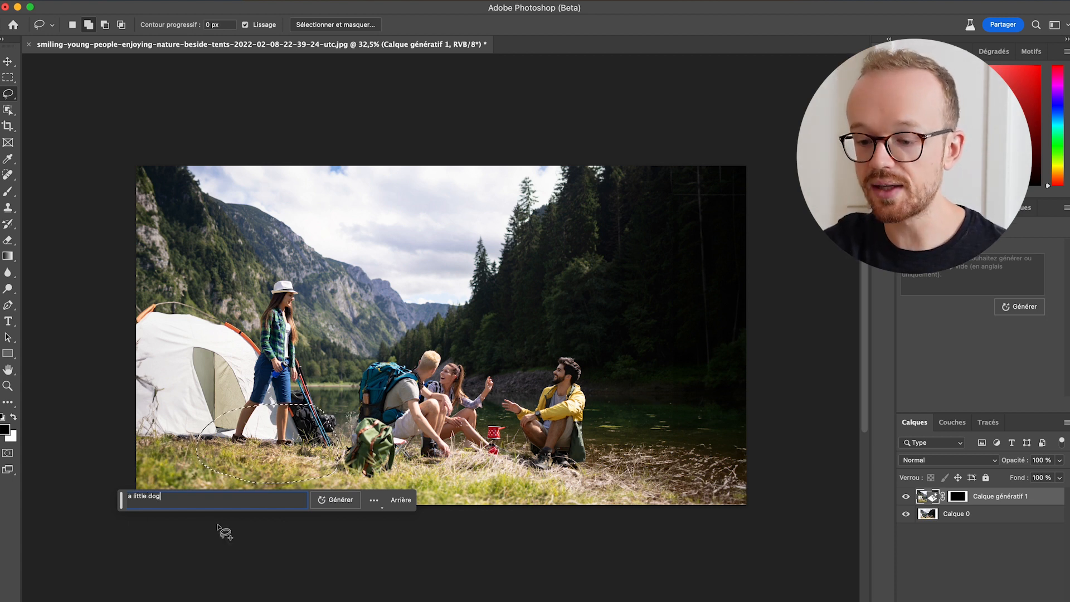
click(335, 500)
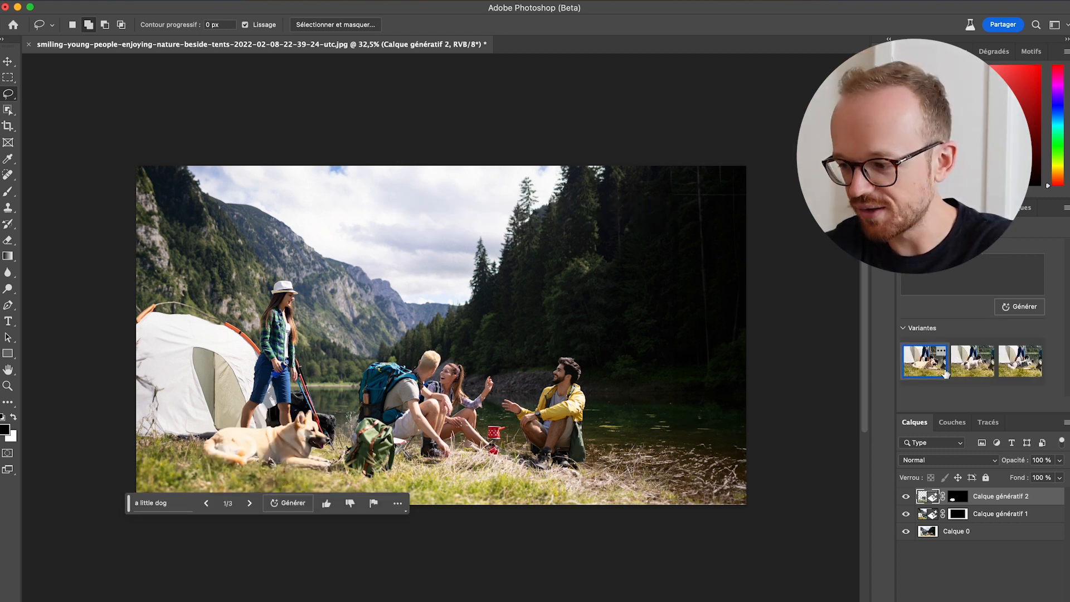
Step: Compare the dog variants, generate another set from the same prompt and choose its second variant
click(976, 366)
click(1009, 372)
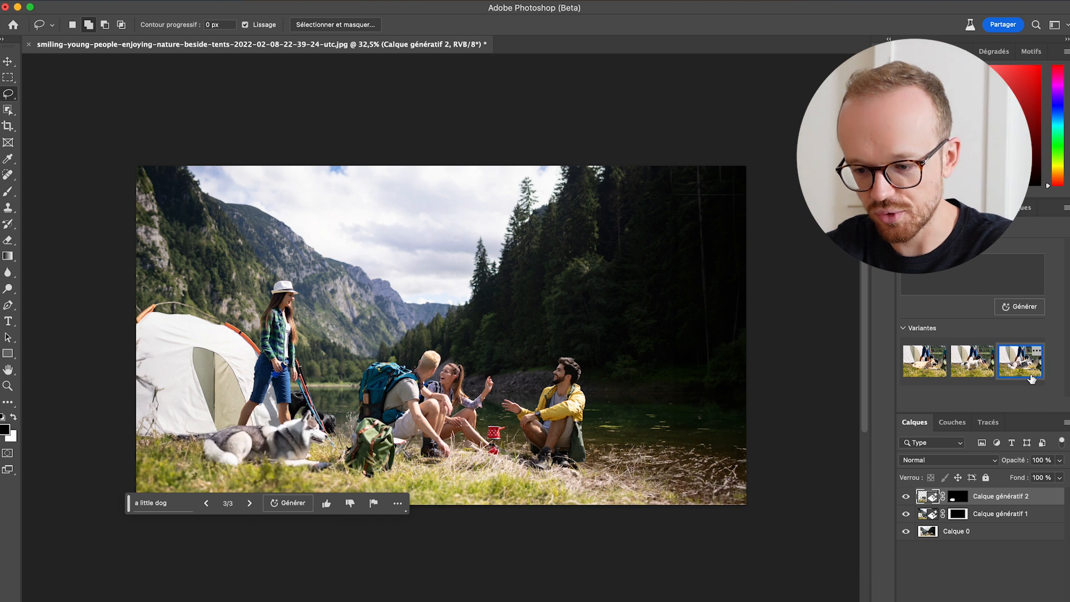
click(286, 506)
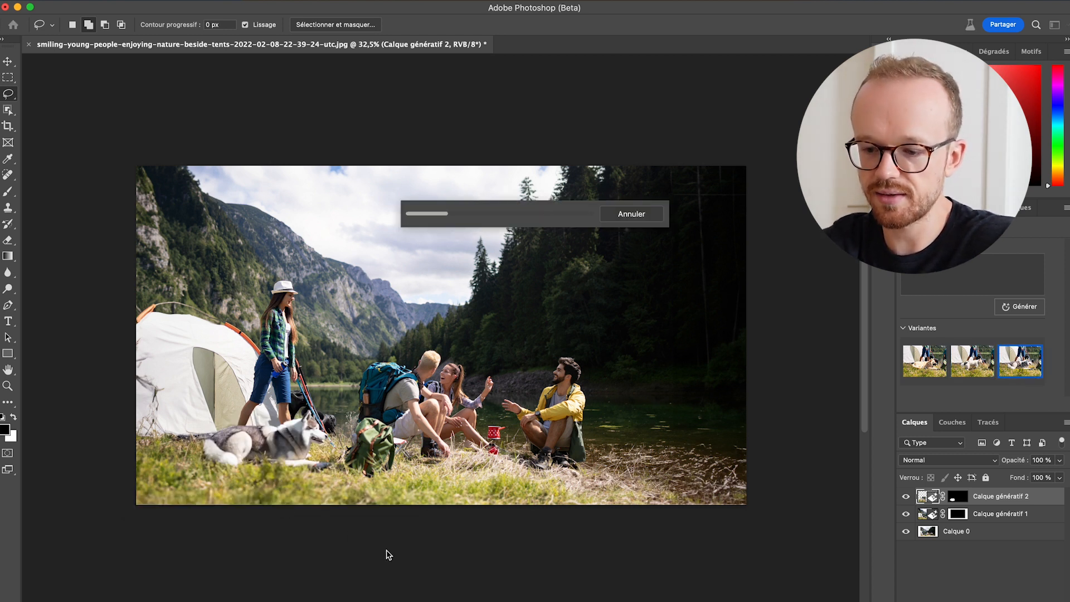
click(972, 371)
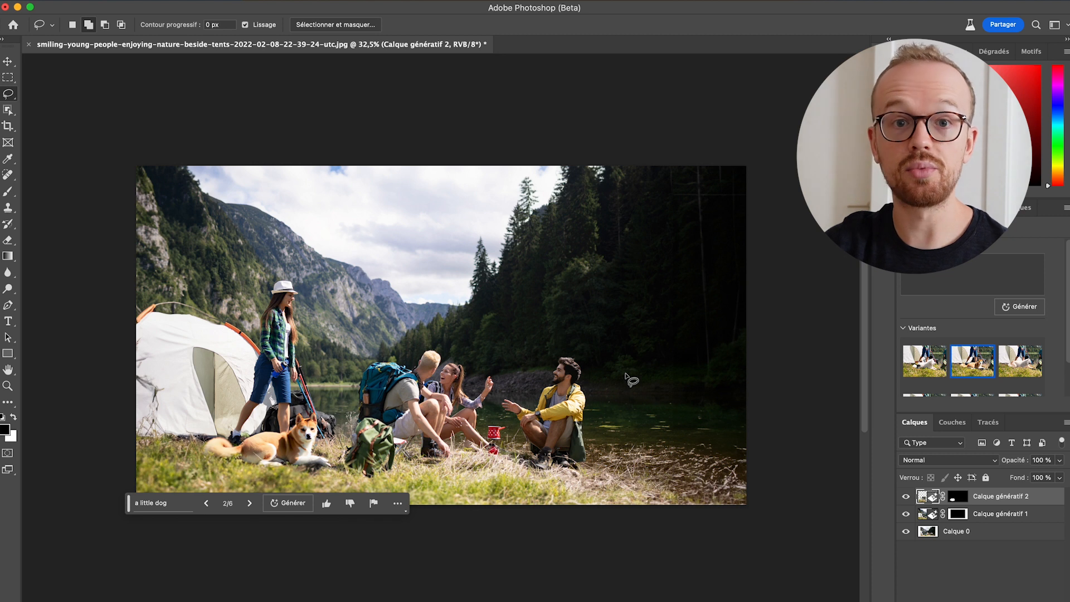
Step: Lasso the man in the yellow jacket and remove him with Generative Fill using an empty prompt
drag(598, 420, 599, 421)
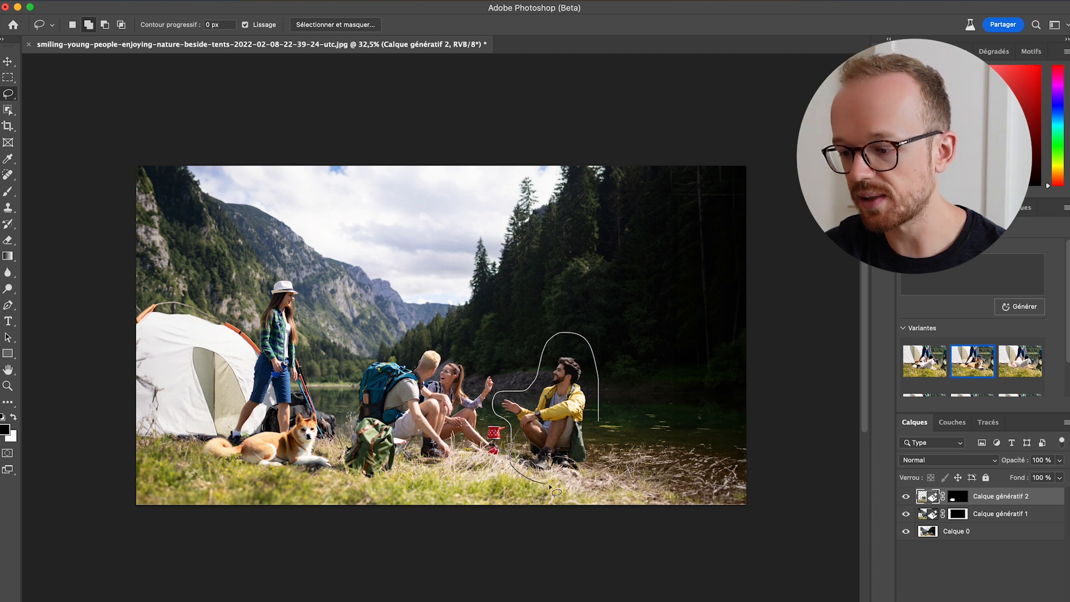
drag(599, 475, 598, 473)
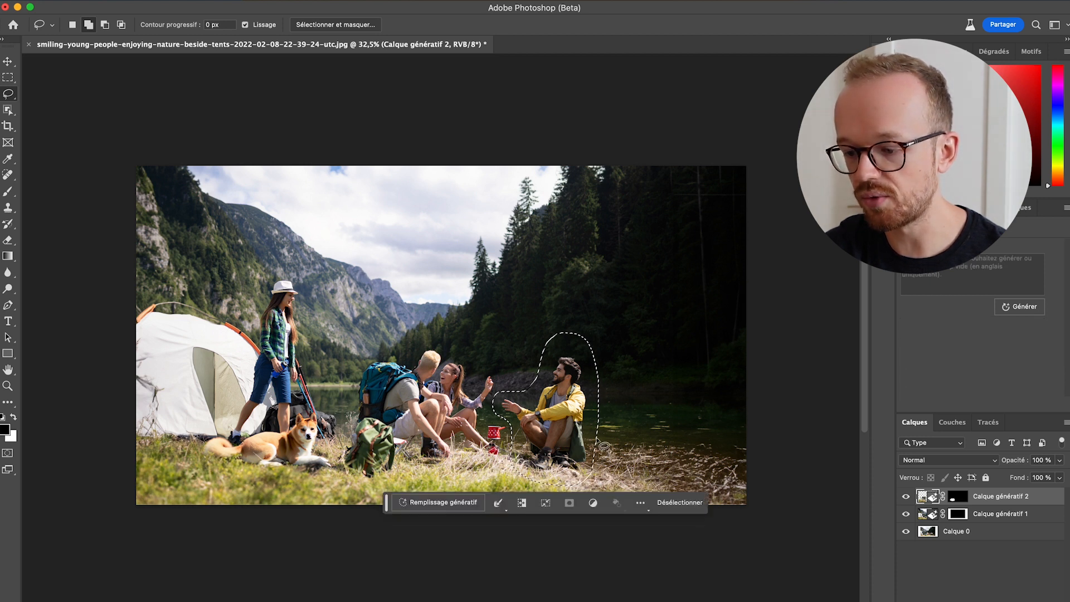
click(440, 504)
click(618, 503)
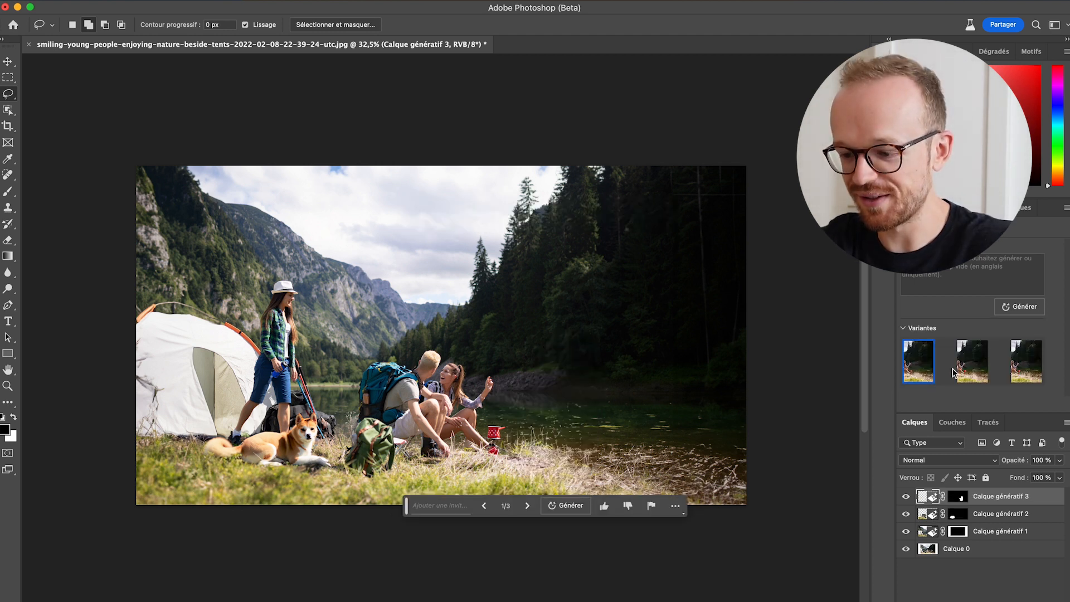
Step: Compare the three variants of the man's removal and return to the first one
click(976, 363)
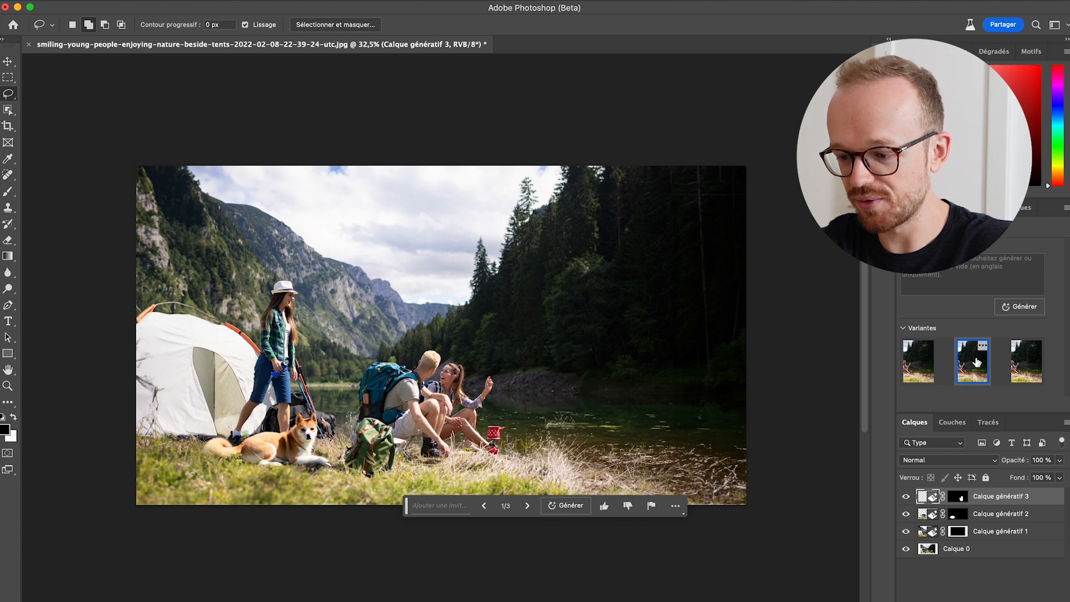
click(1025, 363)
click(925, 371)
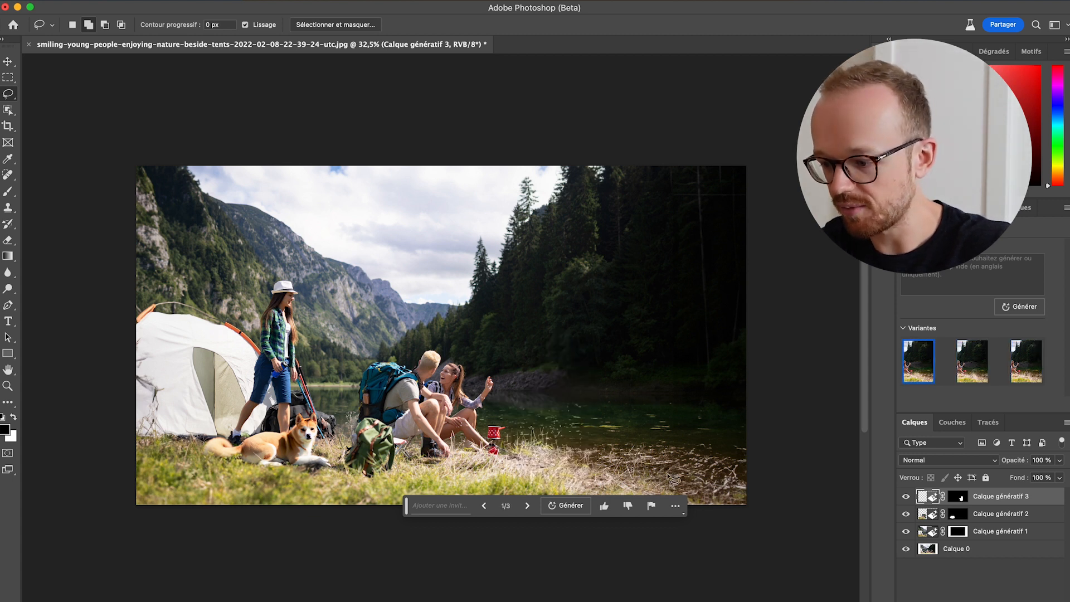
Step: Lasso the water and grassy shore in the photo's lower-right corner and run Generative Fill with the prompt "a lake"
scroll(713, 474, up, 5)
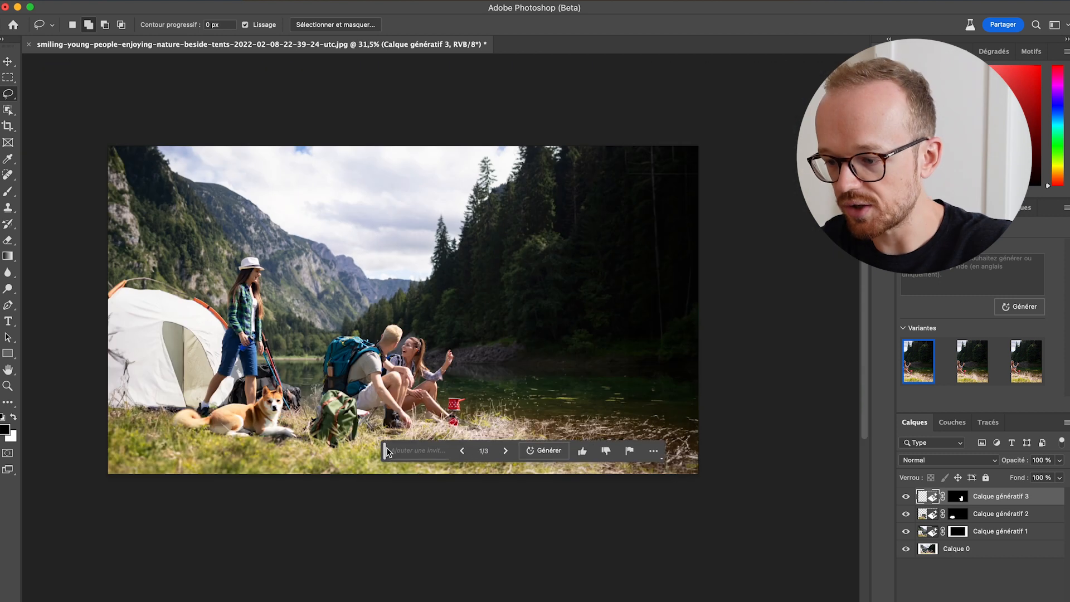
drag(384, 452, 306, 505)
drag(733, 390, 733, 391)
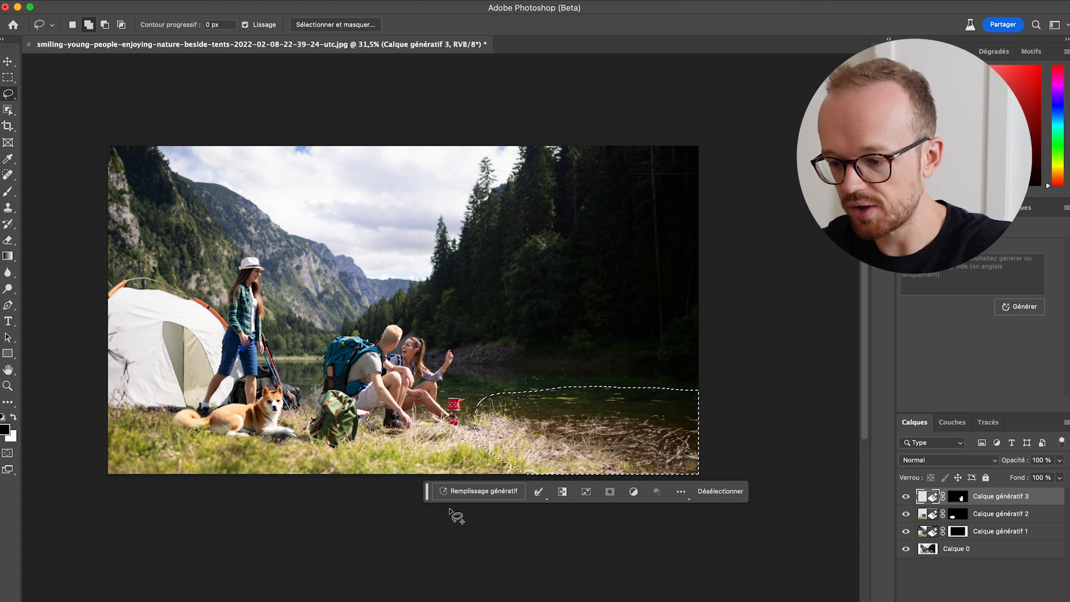
click(459, 491)
text(a lake)
click(646, 490)
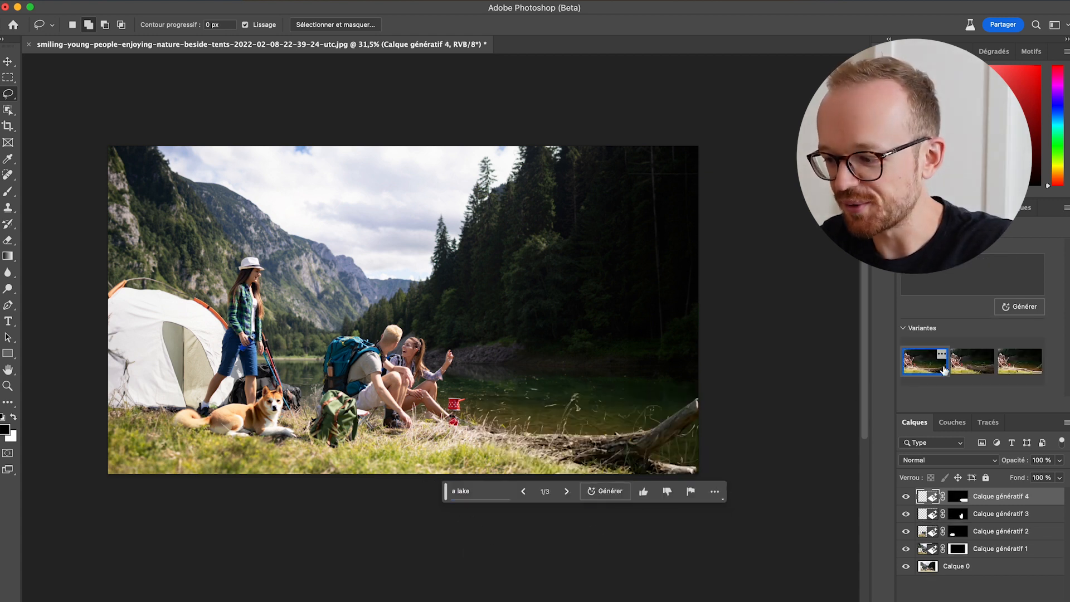
Step: Compare the three variants generated for the lake and return to the first one
click(981, 370)
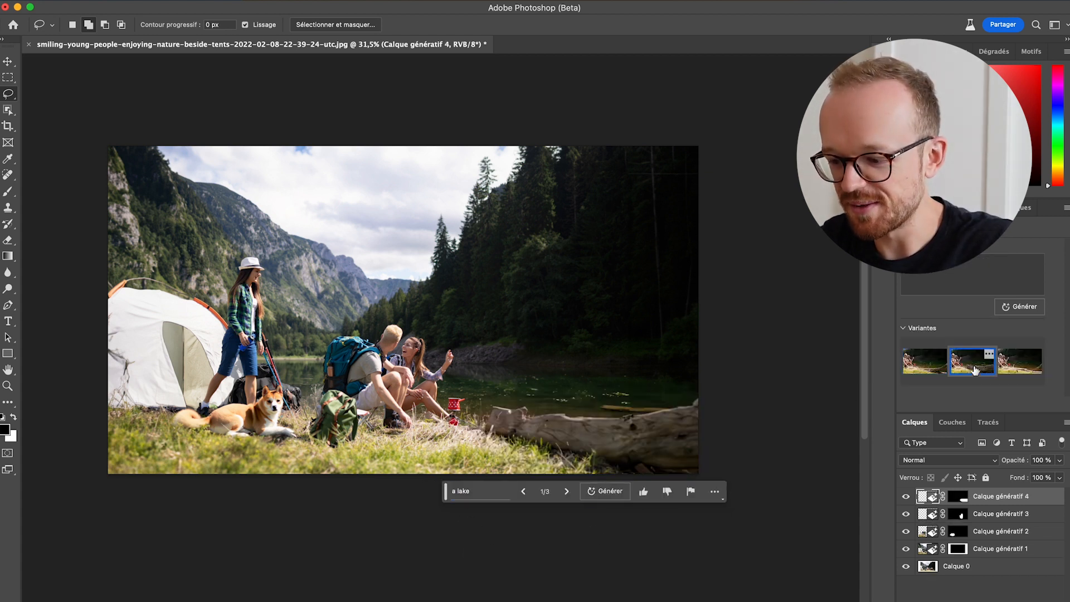
click(1033, 372)
click(928, 368)
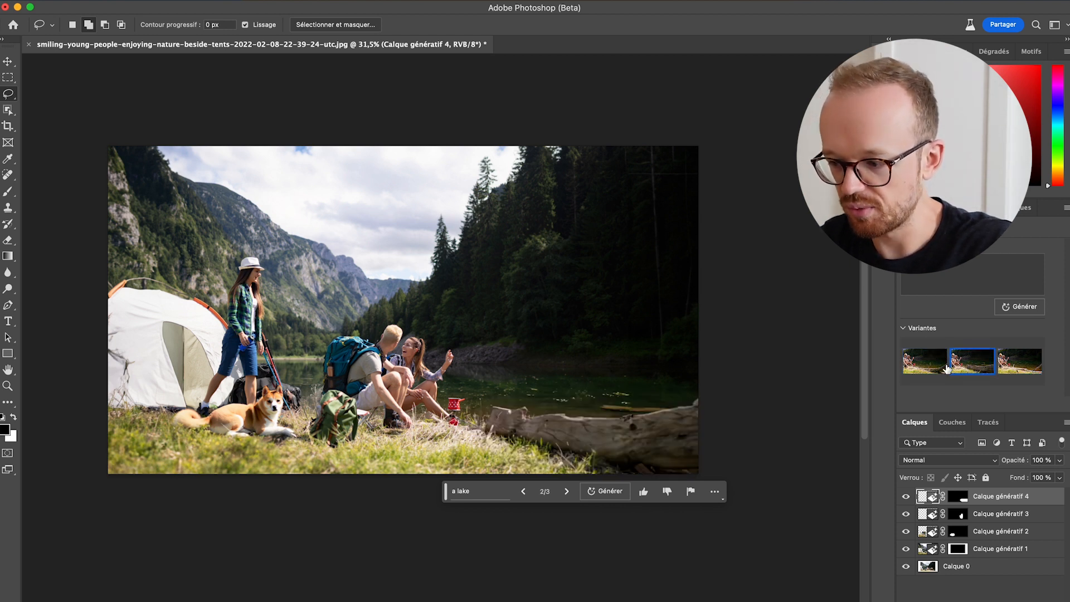
Step: Try to add "a wooden bridge" over a lassoed area of the lake with Generative Fill, browse its variants and undo it
mouse_move(719, 274)
mouse_down()
mouse_move(574, 369)
mouse_move(489, 403)
mouse_up()
mouse_move(473, 444)
mouse_down()
mouse_move(595, 452)
mouse_move(659, 428)
mouse_move(742, 349)
mouse_up()
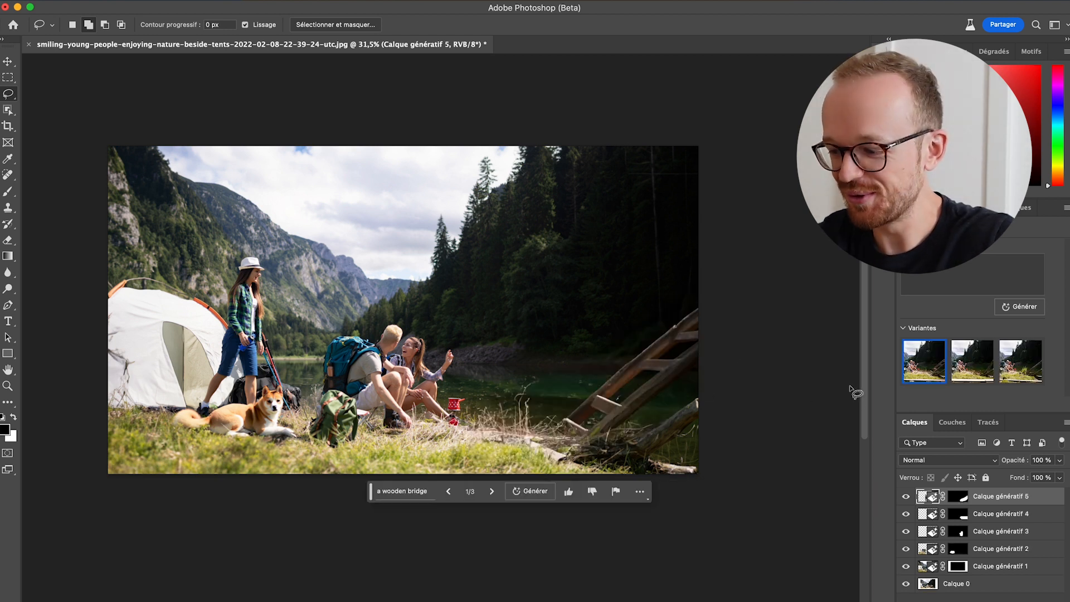
click(973, 365)
click(1019, 368)
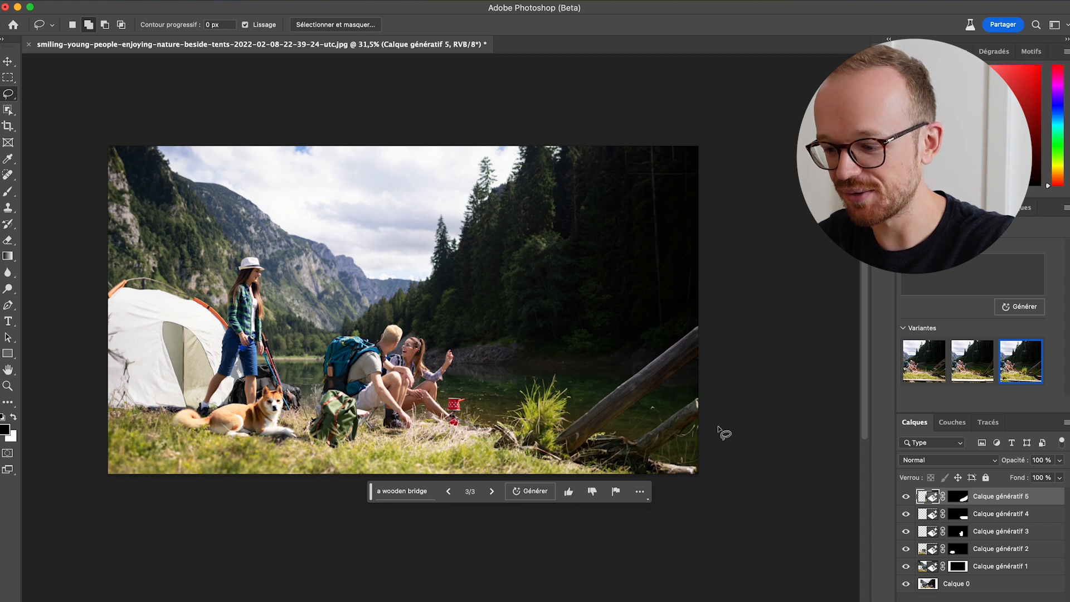
key(ctrl+z)
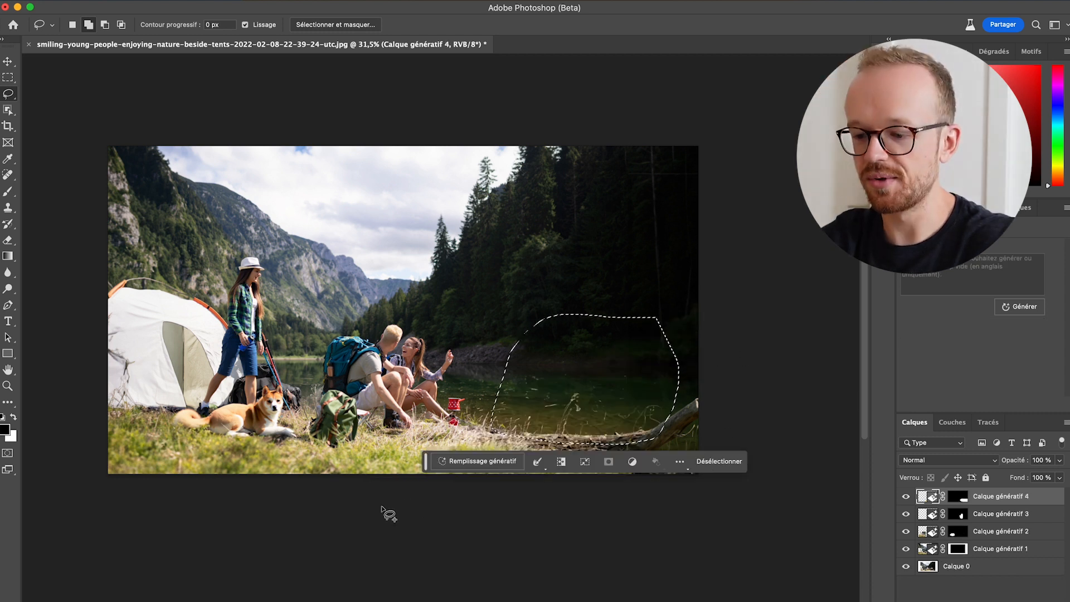
Step: Run Generative Fill on the lassoed lake area behind the log with the prompt "a bear" and choose the third variant
click(471, 461)
text(a near)
key(Return)
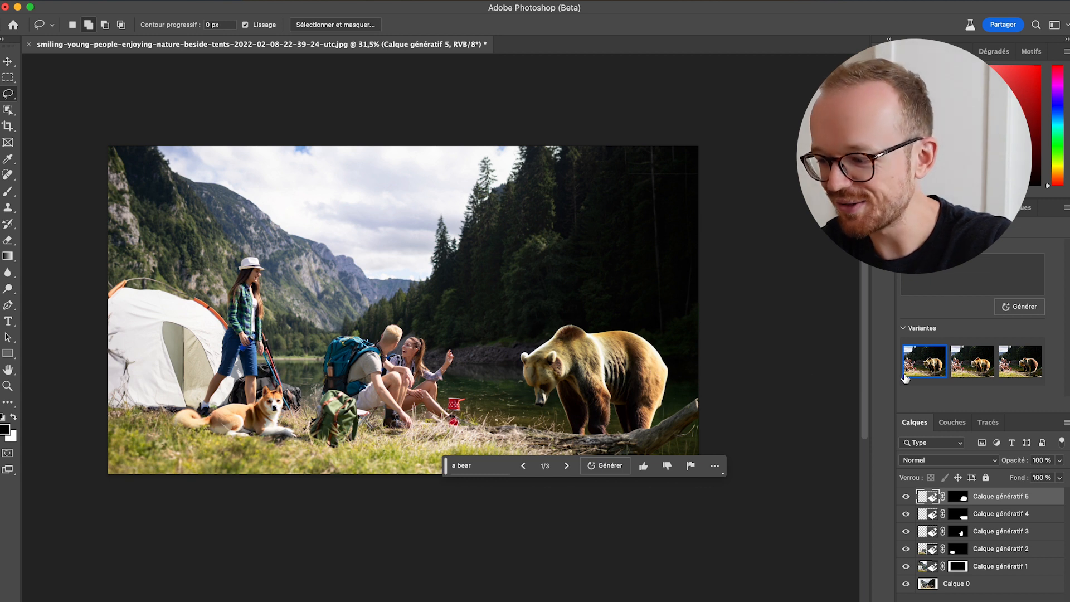
click(973, 365)
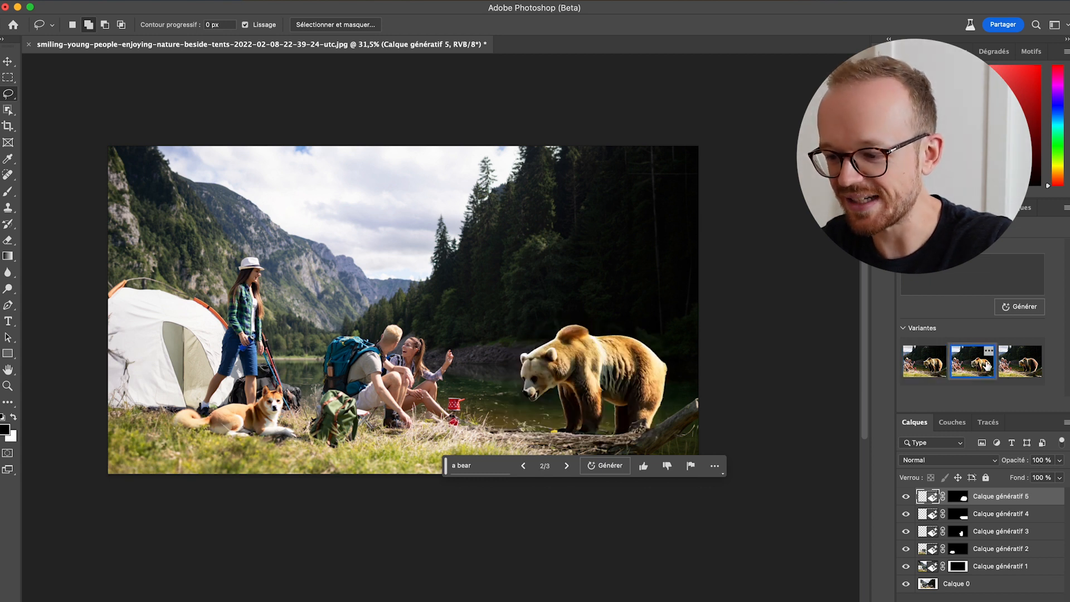
click(1021, 364)
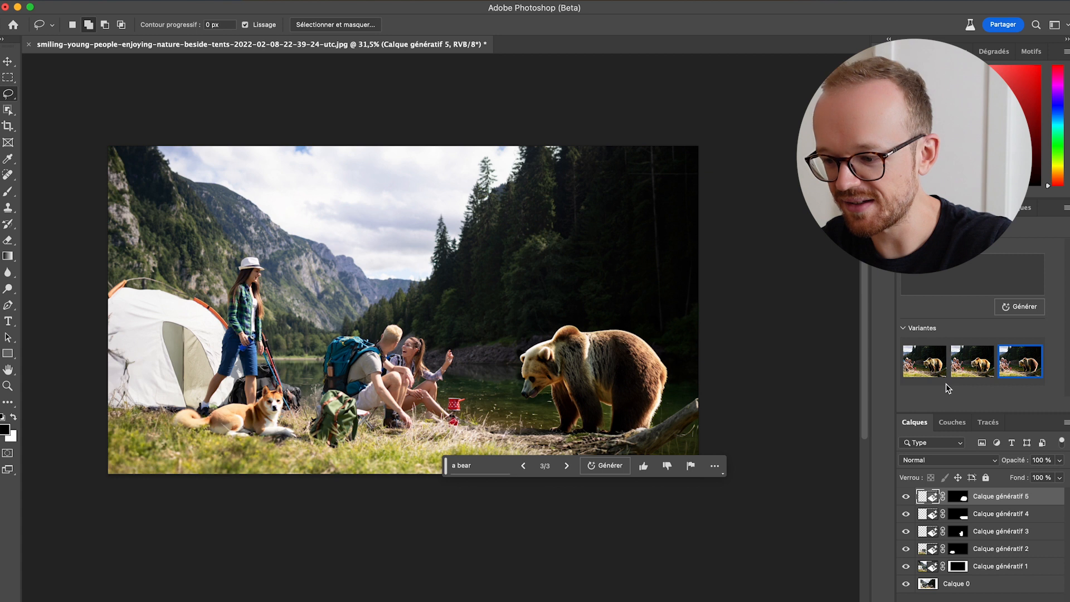
scroll(681, 386, up, 3)
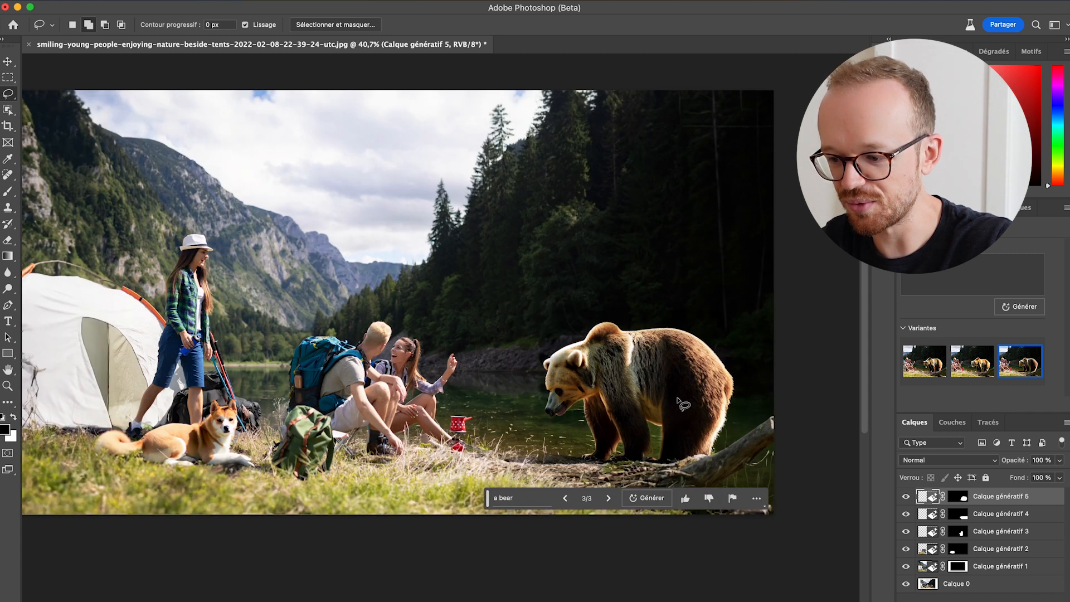
Step: Try to add a hat on the seated blond man's head with Generative Fill and look through the variants
scroll(679, 402, down, 2)
mouse_move(451, 342)
mouse_down()
mouse_move(442, 351)
mouse_move(410, 323)
mouse_move(452, 320)
mouse_up()
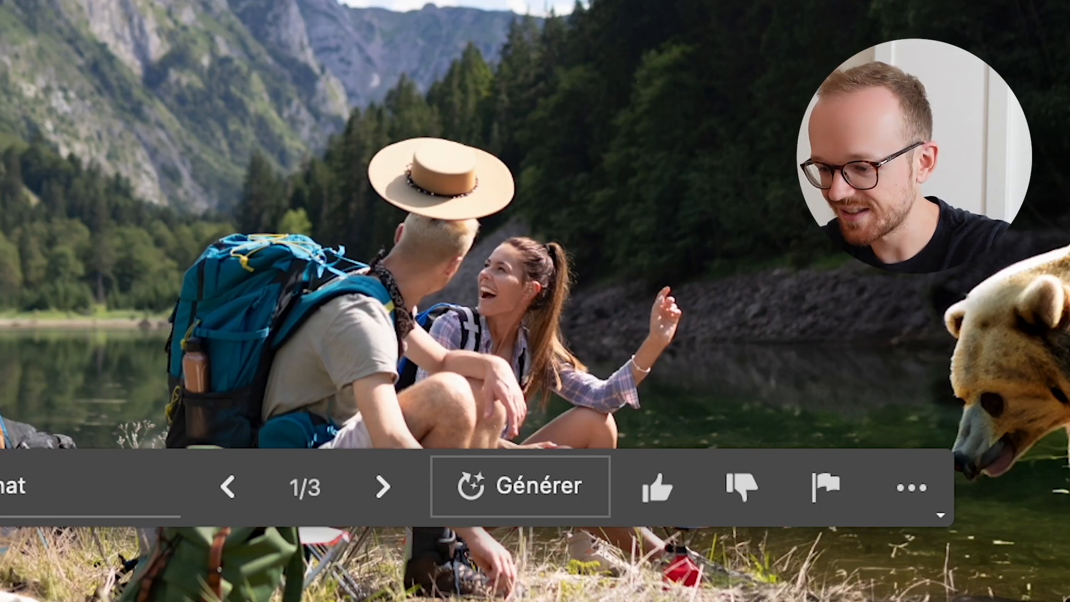
click(383, 487)
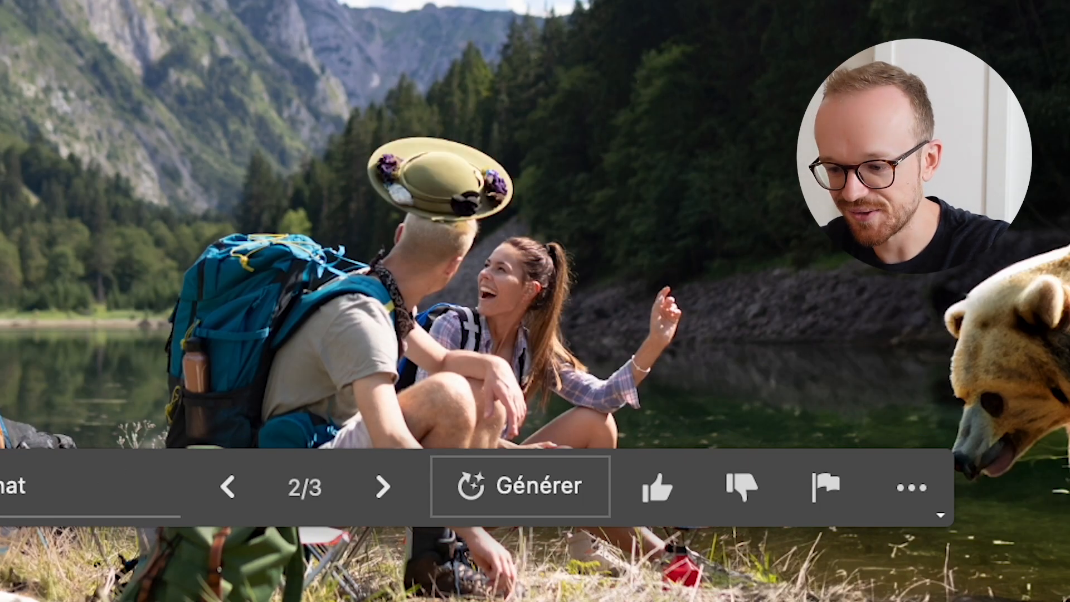
click(383, 487)
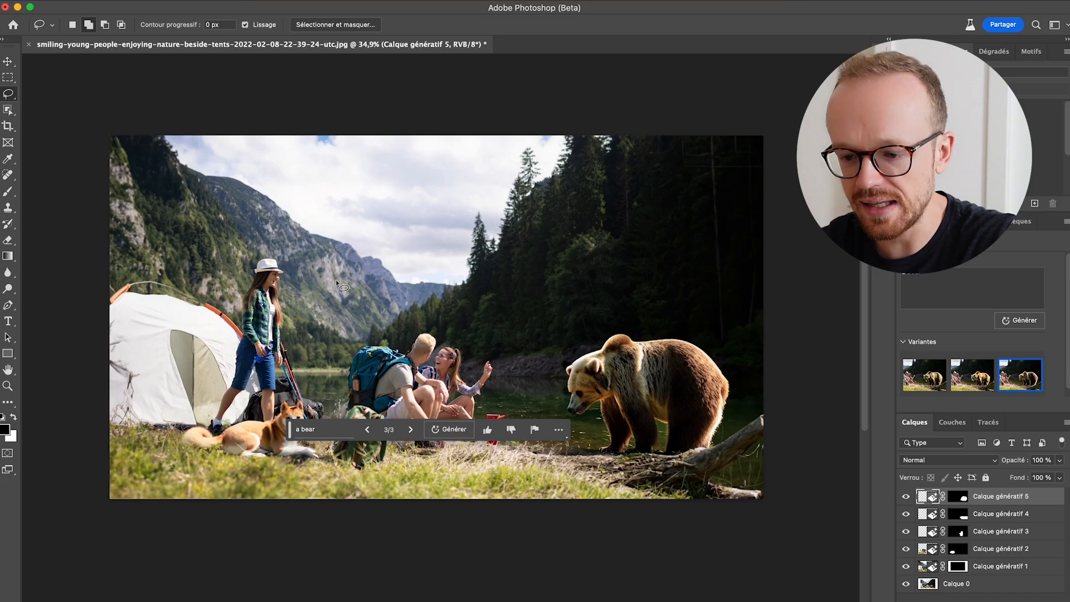
Step: Lasso the standing woman's white hat, remove it with Generative Fill using an empty prompt and inspect her head up close
drag(287, 274, 252, 262)
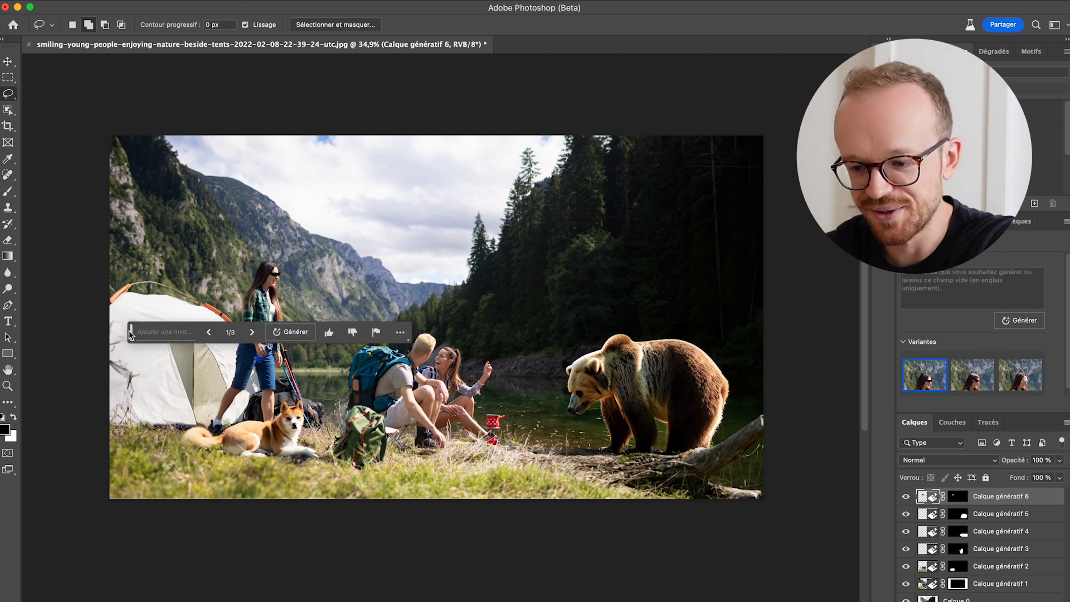
scroll(242, 282, up, 5)
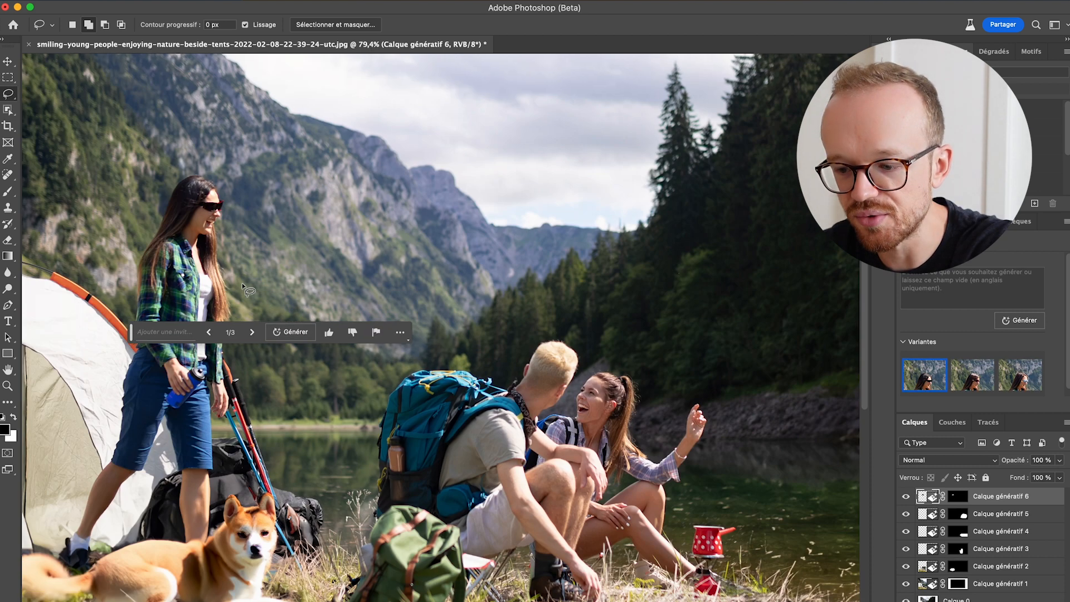
scroll(242, 282, up, 5)
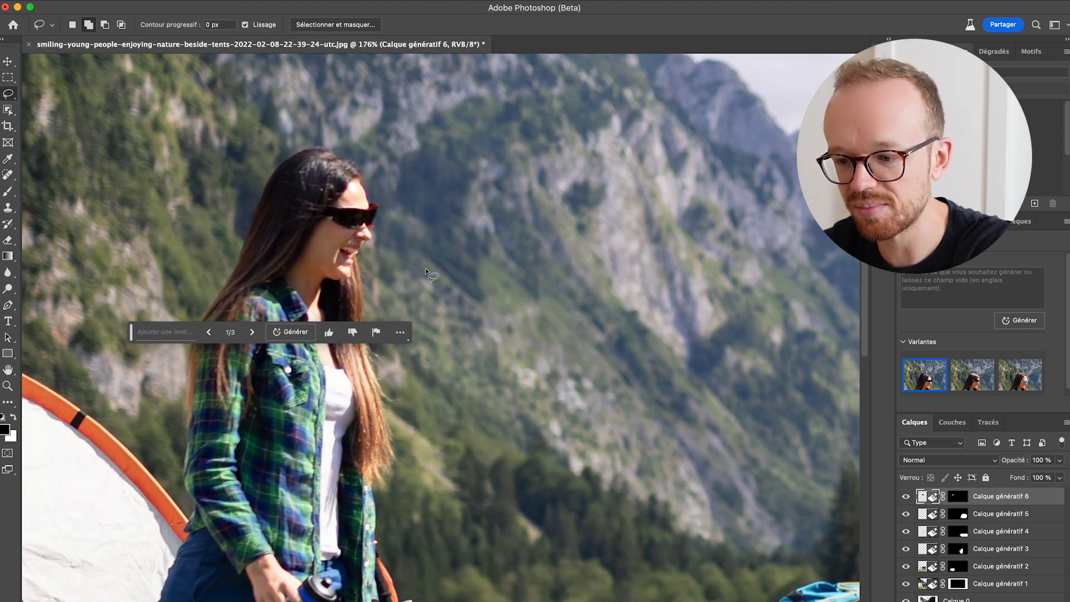
scroll(427, 272, down, 2)
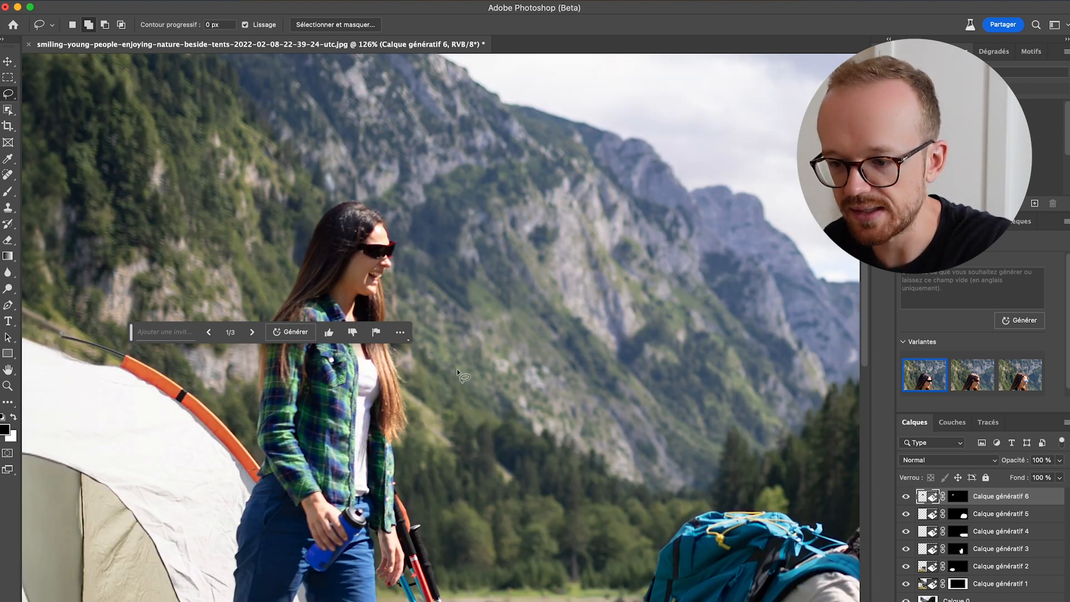
Step: Lasso an area of the sky above the mountains, run Generative Fill with the prompt "UFO" and compare the variants
key(super+0)
mouse_move(493, 123)
mouse_down()
mouse_move(342, 138)
mouse_move(374, 194)
mouse_move(483, 208)
mouse_up()
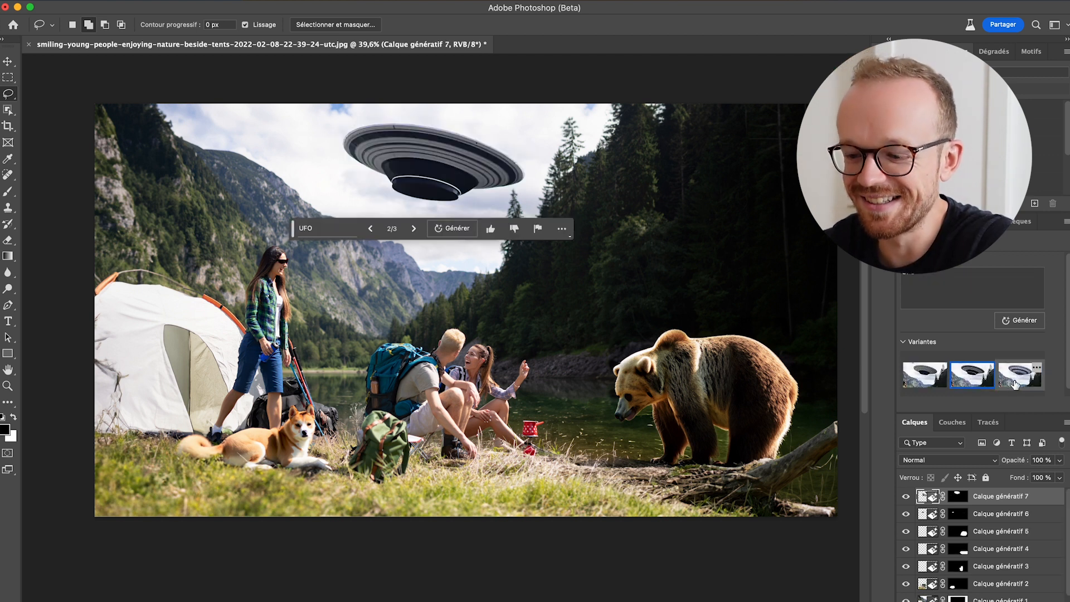
click(1020, 385)
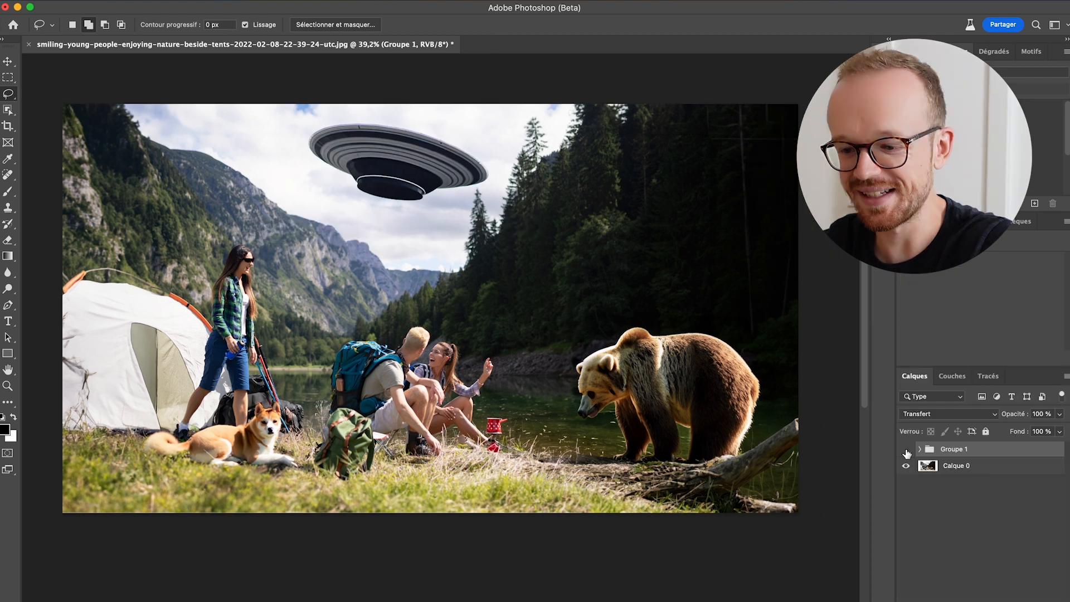
Step: Compare Groupe 1 with the original photo by toggling its visibility and examine the tent's generated extension up close
click(906, 450)
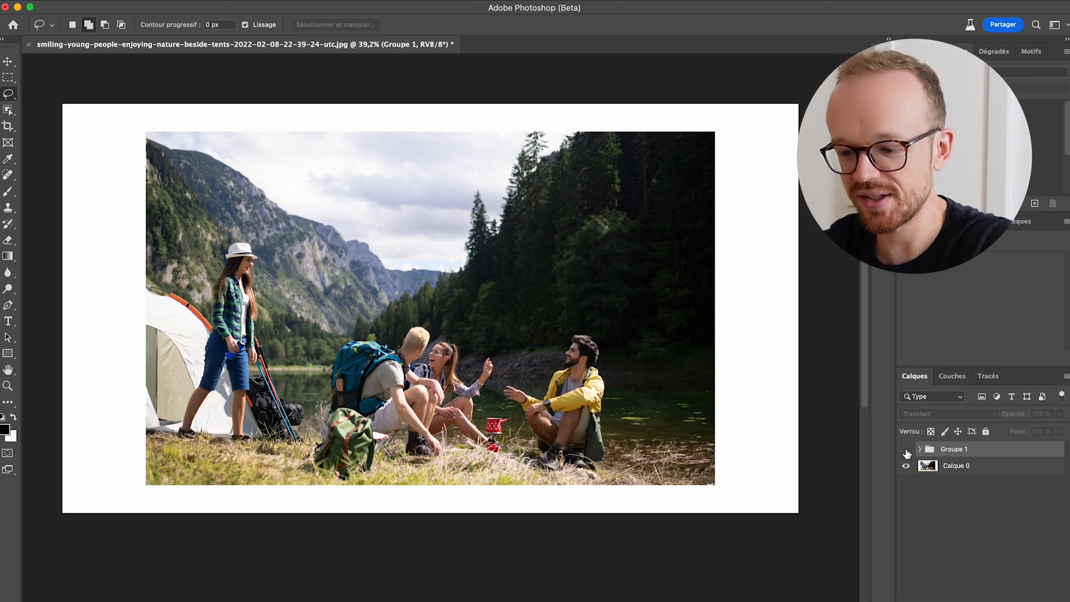
click(906, 450)
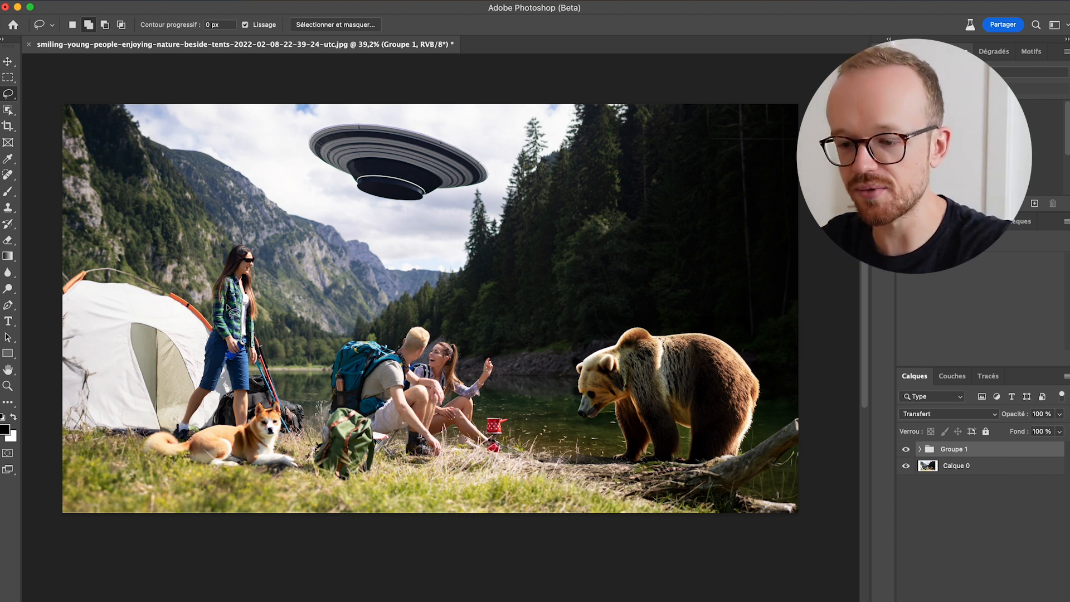
scroll(229, 296, up, 5)
scroll(229, 296, left, 5)
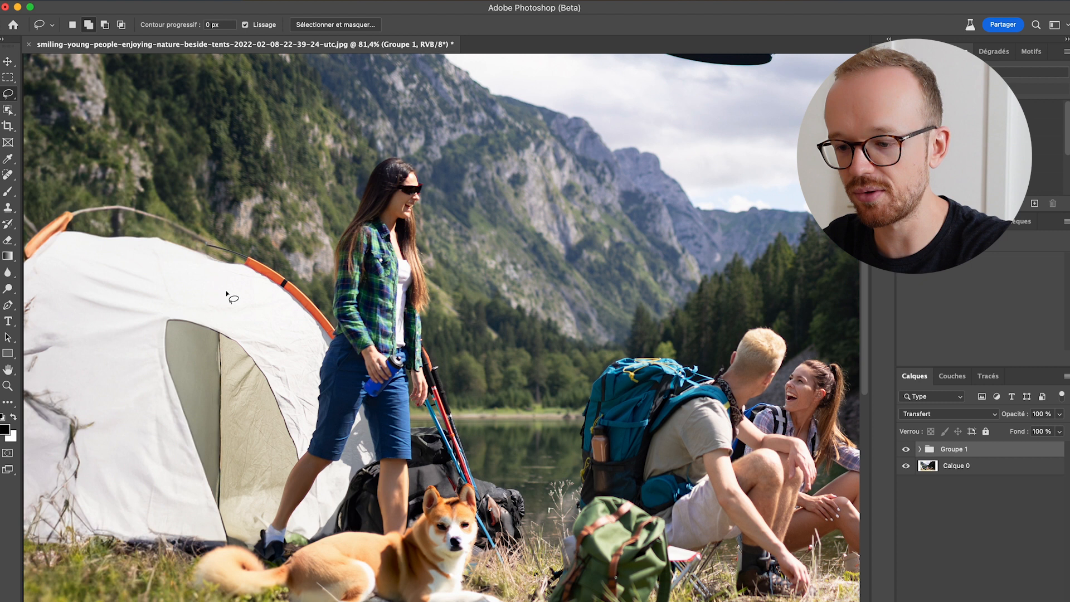
scroll(229, 296, up, 5)
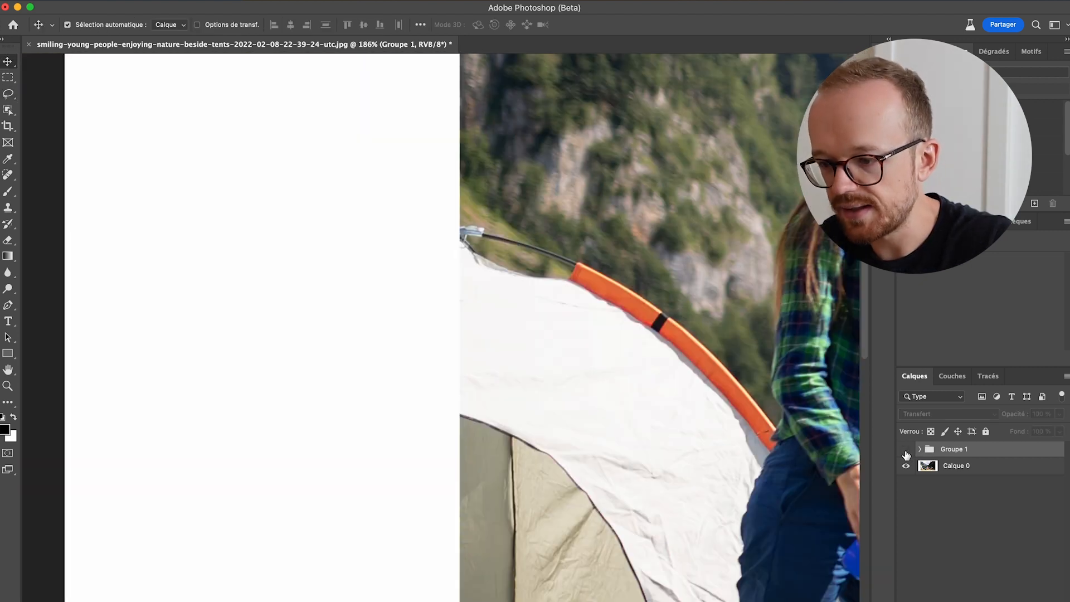
click(906, 449)
scroll(456, 272, up, 3)
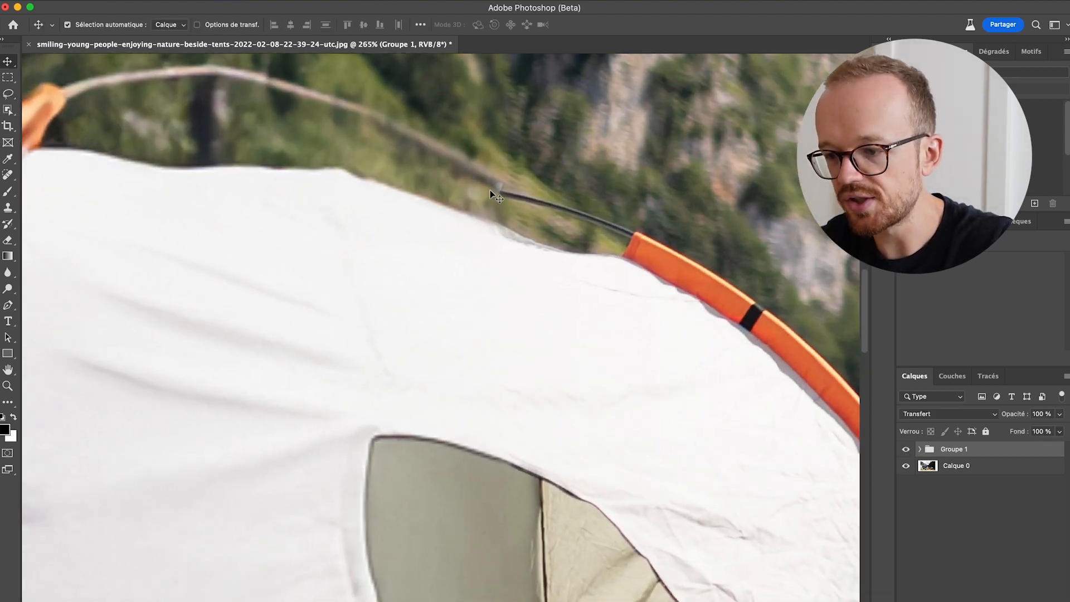
scroll(494, 192, up, 2)
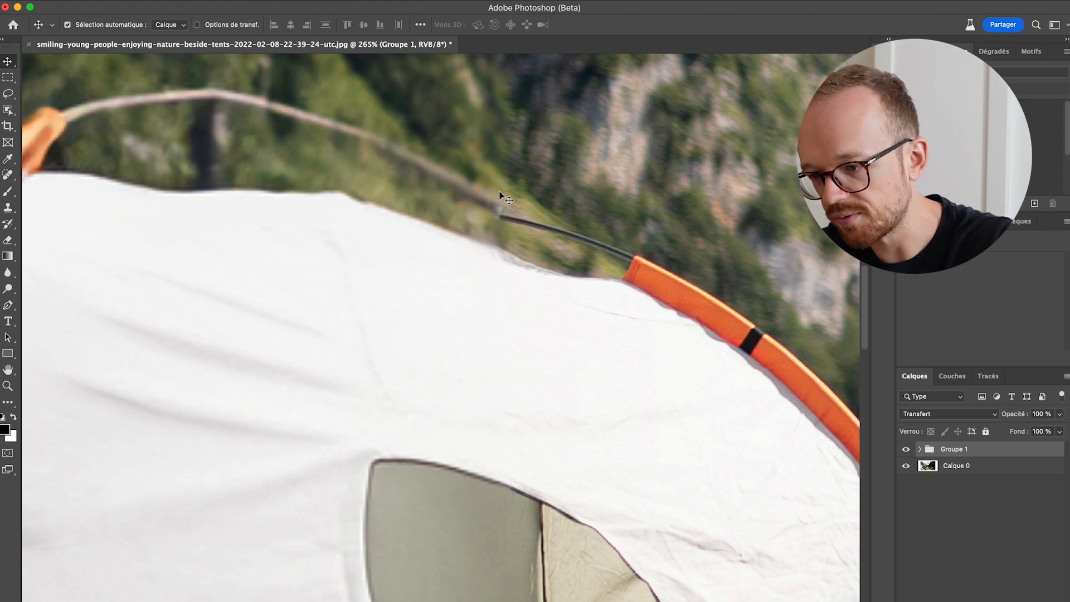
scroll(481, 385, down, 6)
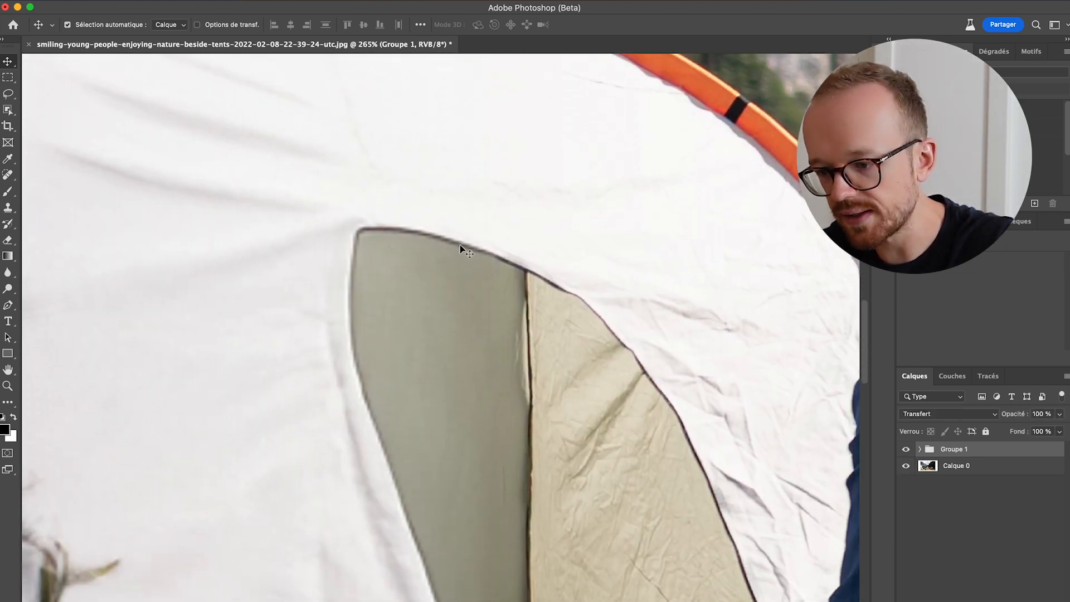
scroll(359, 430, up, 2)
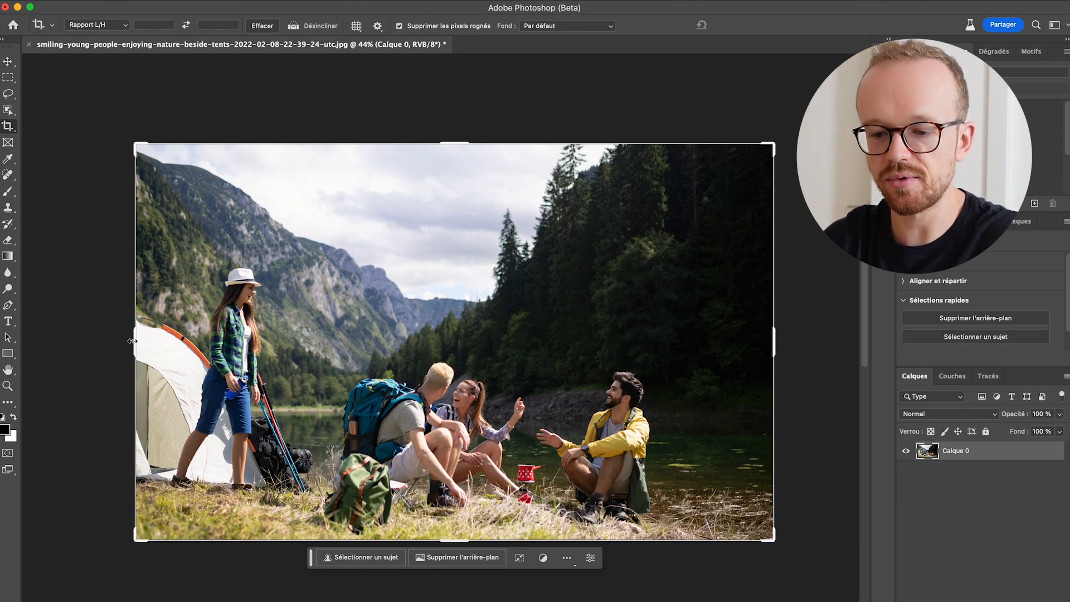
Step: Extend the canvas on the tent side with the Crop tool, adding an empty strip beside the original photo
drag(133, 341, 47, 338)
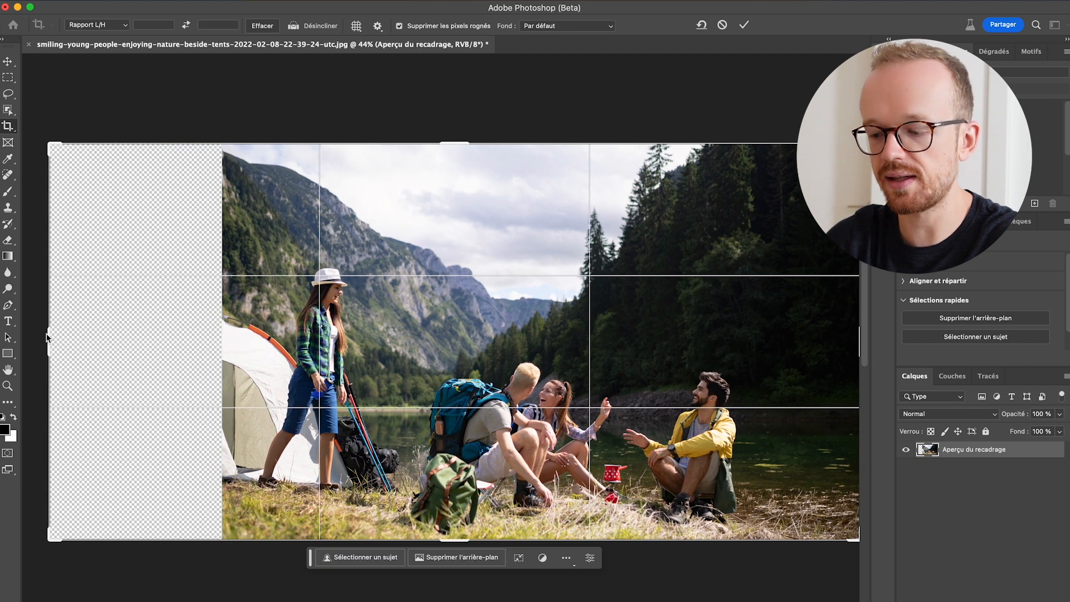
key(Return)
Step: Create a 1024 × 1024 px rectangle with the Rectangle tool over the empty strip
click(7, 356)
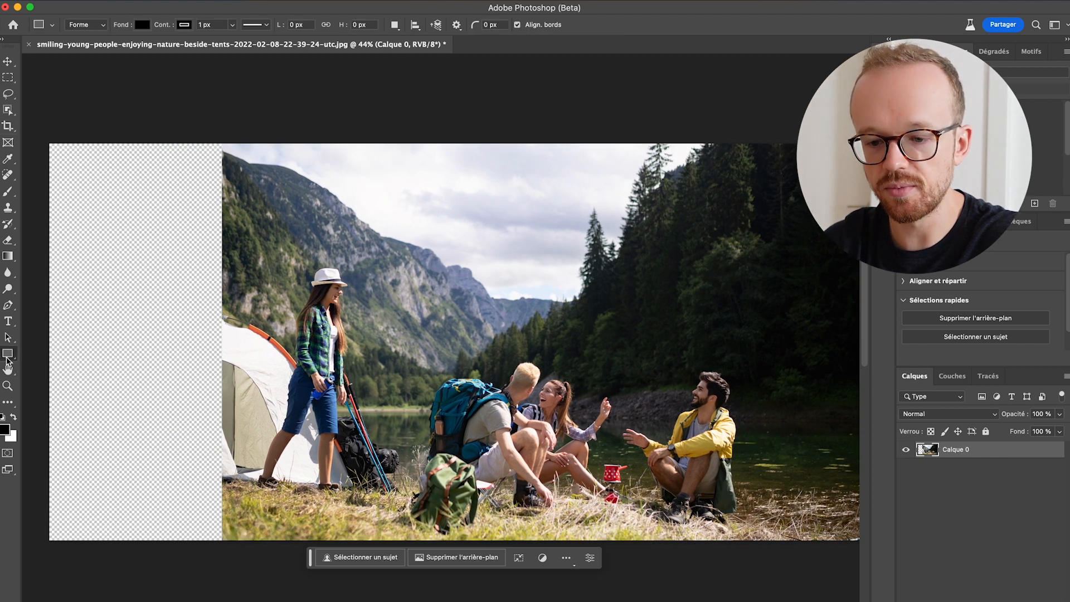
click(7, 359)
click(42, 355)
click(155, 263)
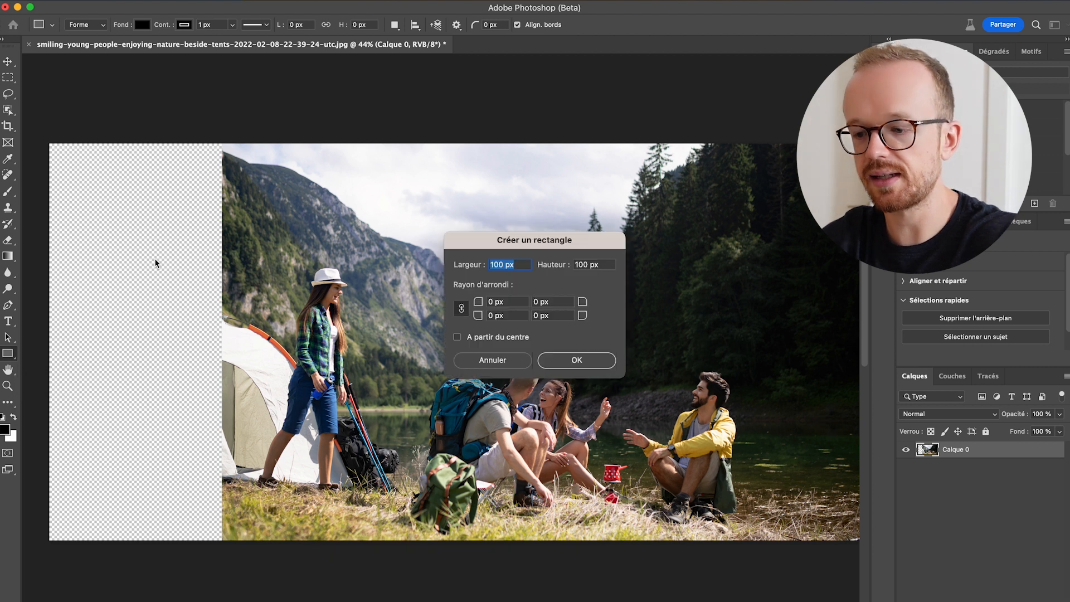
text(1024)
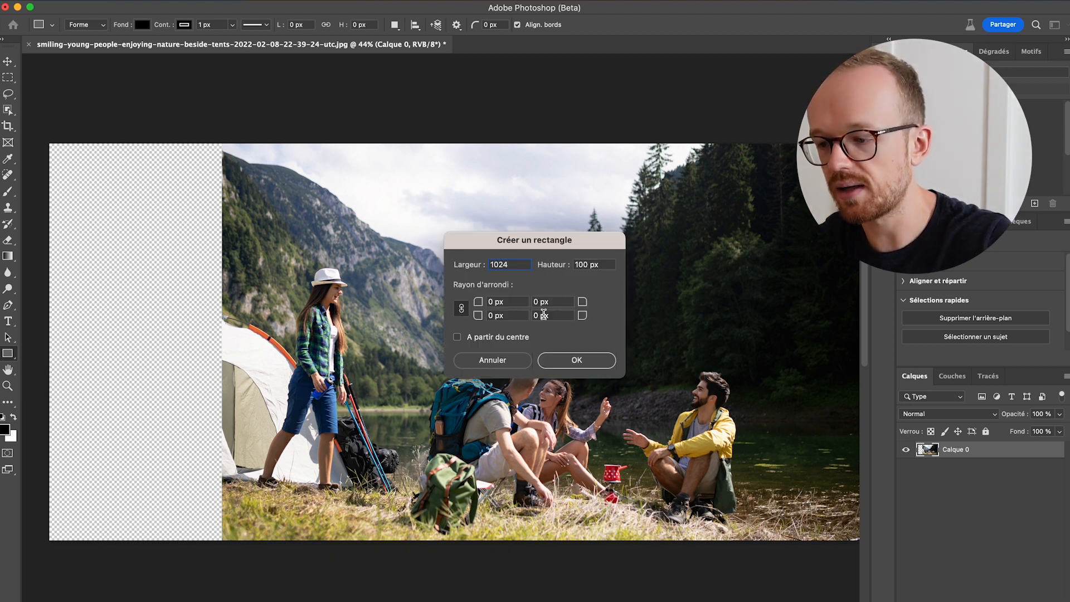
key(Tab)
text(10)
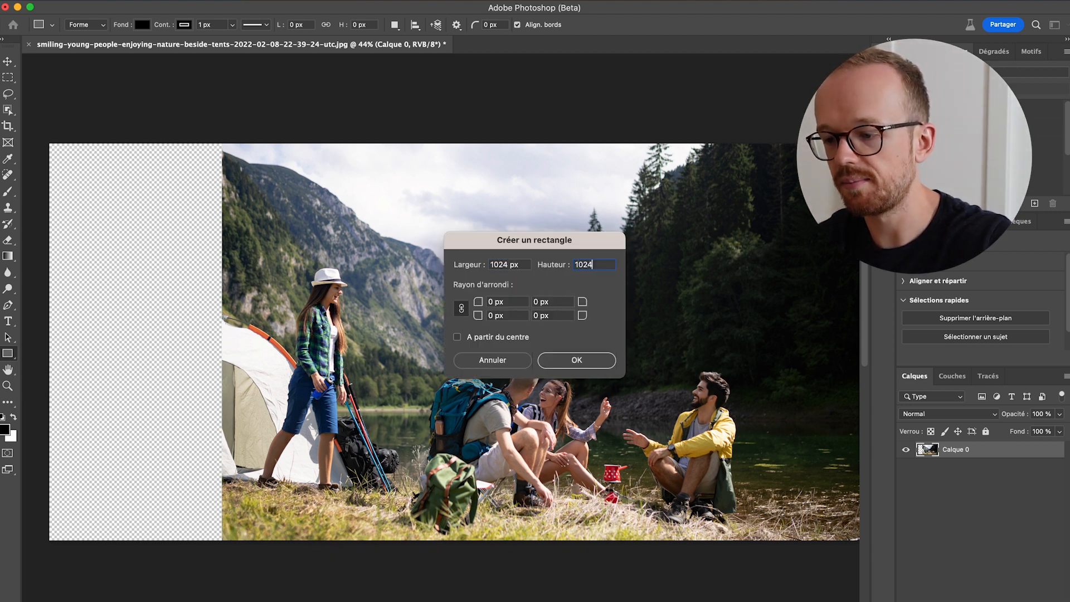
click(593, 362)
Step: Move the black square to the canvas's upper edge so that it slightly overlaps the photo's border
key(v)
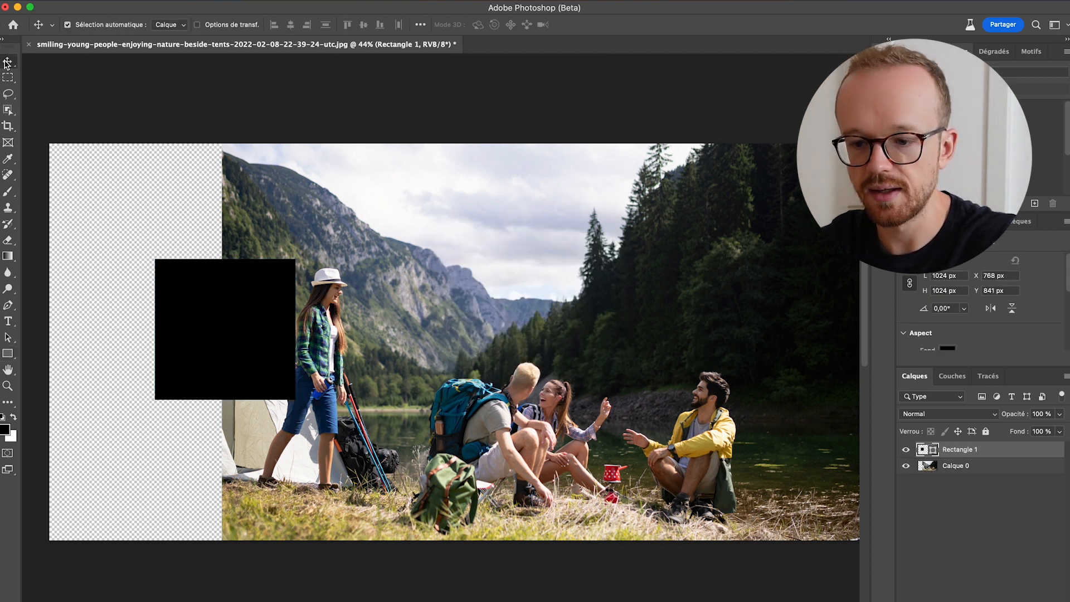
drag(228, 301, 165, 186)
key(super+plus)
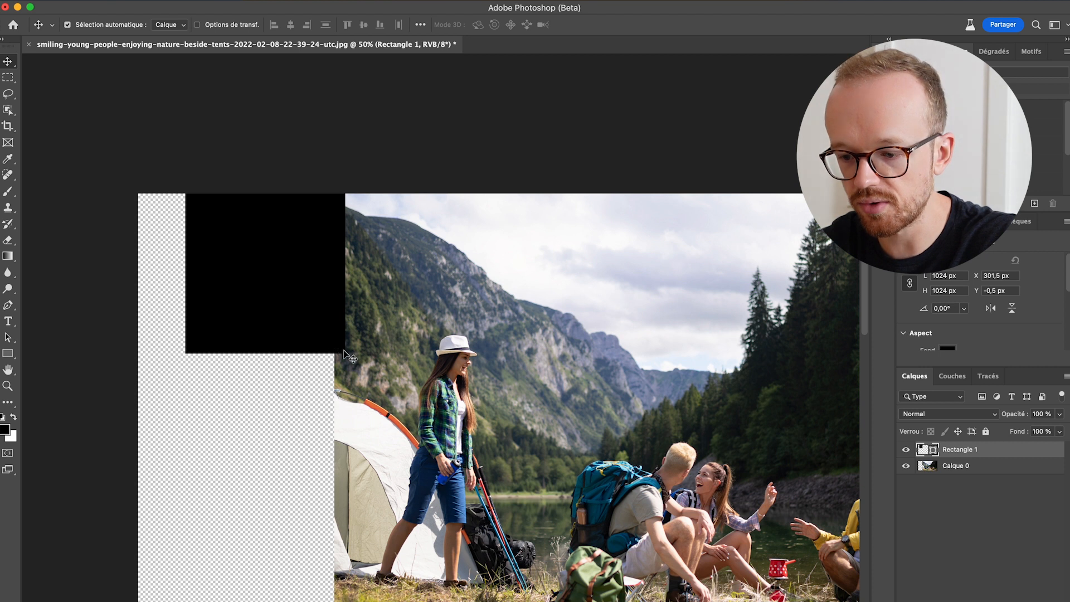
Step: Select the Calque 0 layer and draw a rectangular marquee selection matching the outline of the black square
click(966, 471)
click(8, 77)
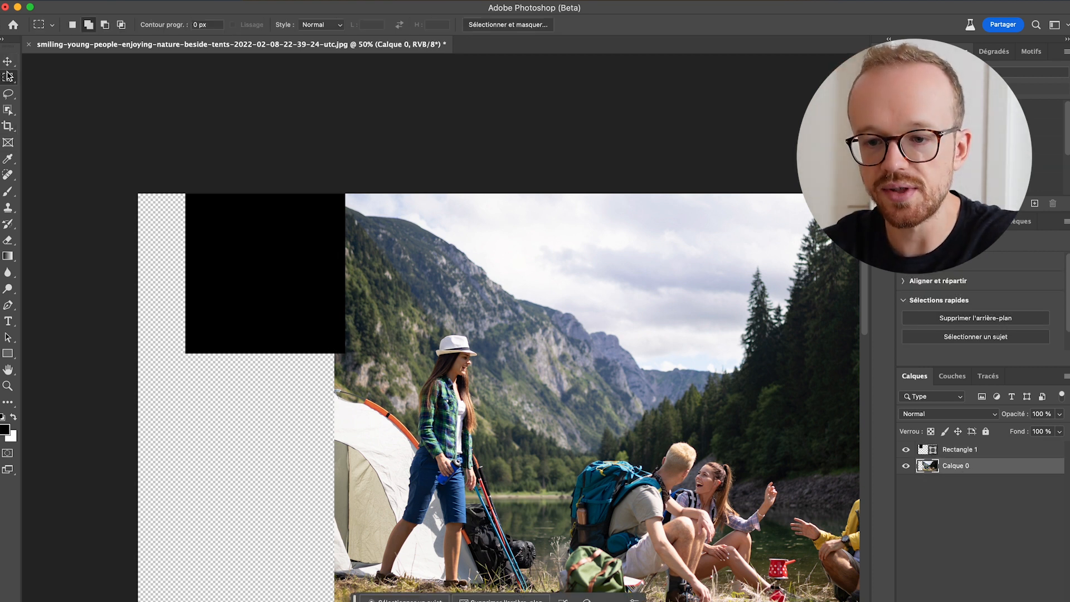
drag(187, 190, 344, 351)
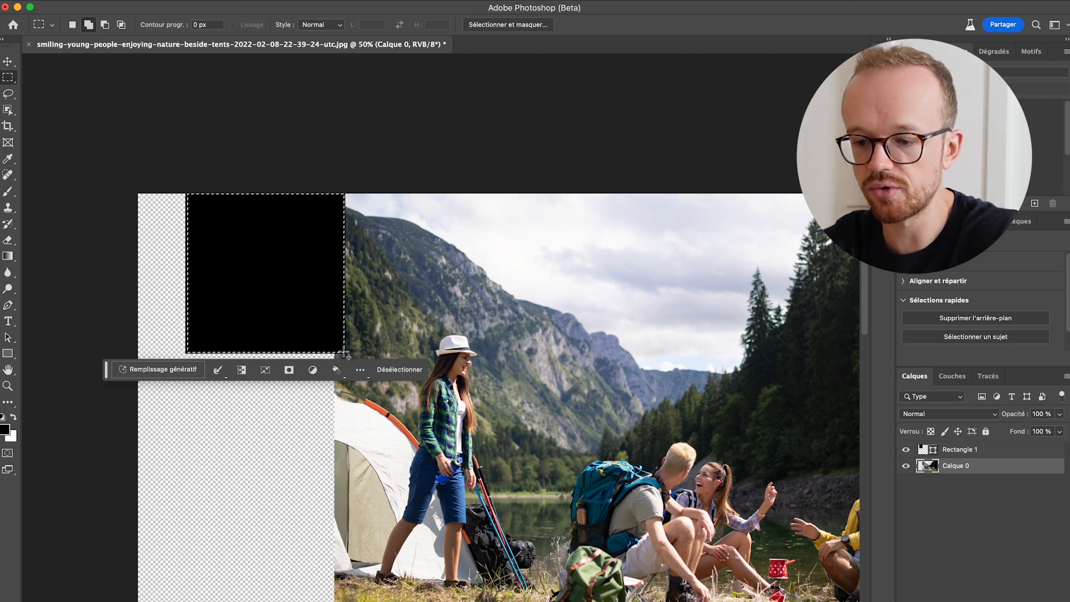
Step: Hide the Rectangle 1 layer and fill the square selection with Generative Fill without a prompt, using the second variant
click(907, 450)
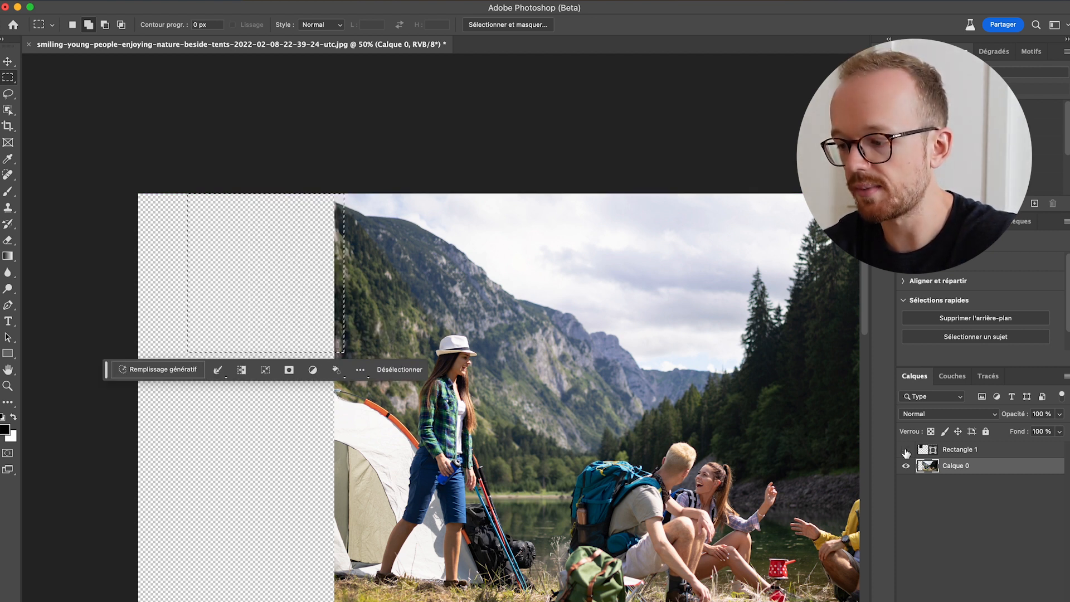
click(159, 369)
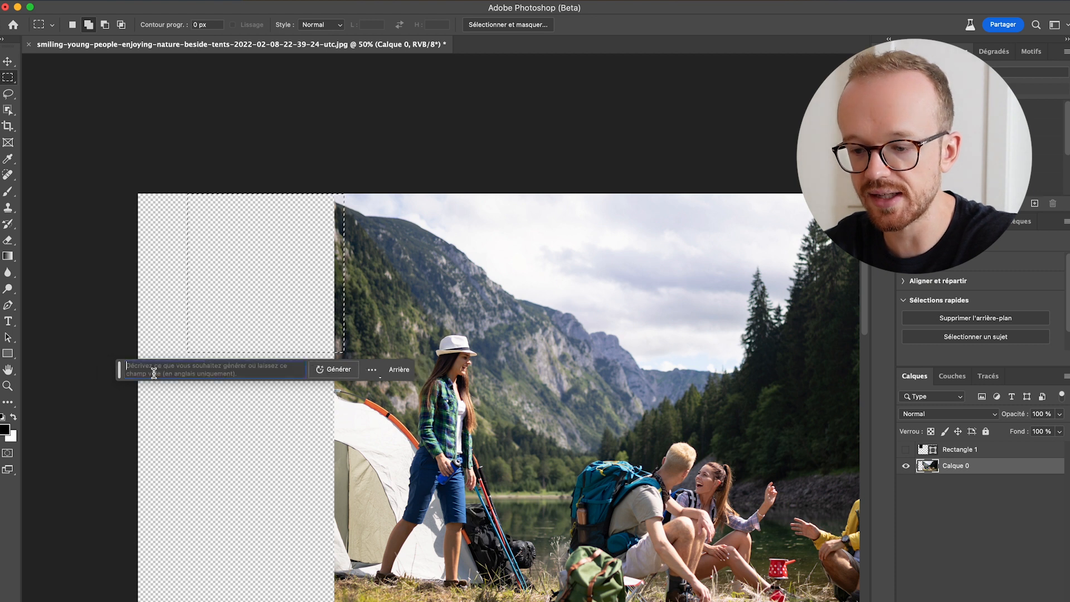
click(334, 369)
click(973, 321)
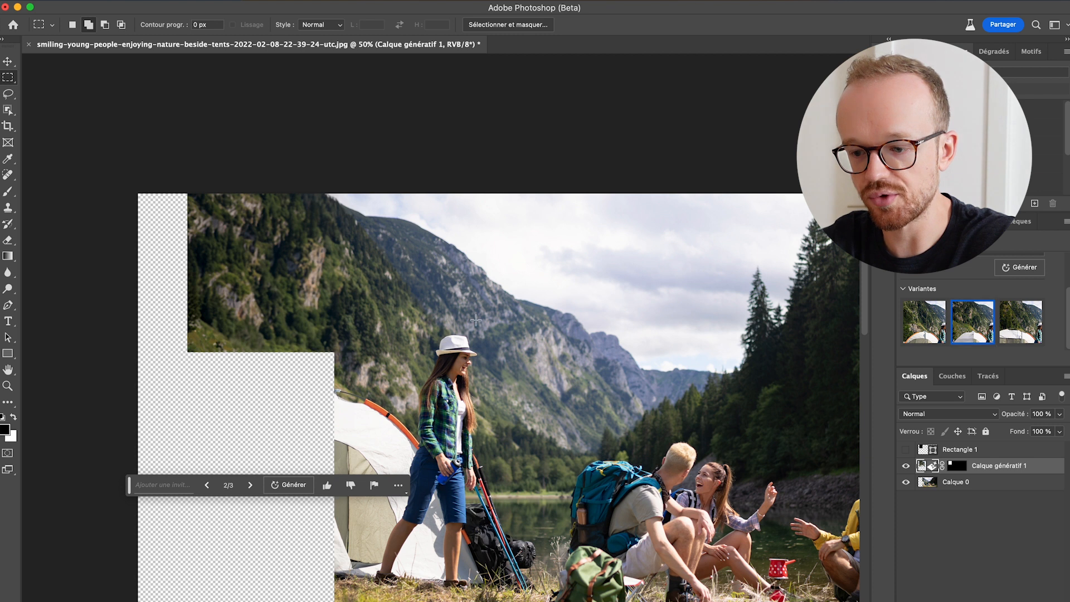
Step: Select square areas down the empty strip beneath the first fill and complete them with Generative Fill
scroll(476, 319, down, 5)
drag(199, 253, 350, 402)
click(353, 427)
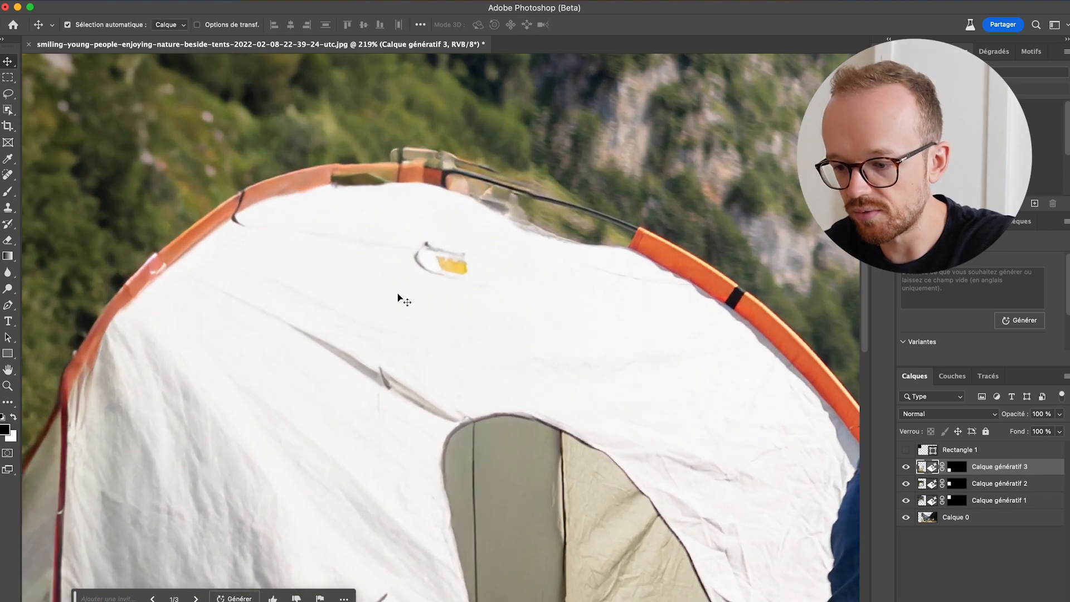
Step: Inspect the generated tent up close, checking the sharpness of its fabric and the transition at the door opening
scroll(401, 299, up, 5)
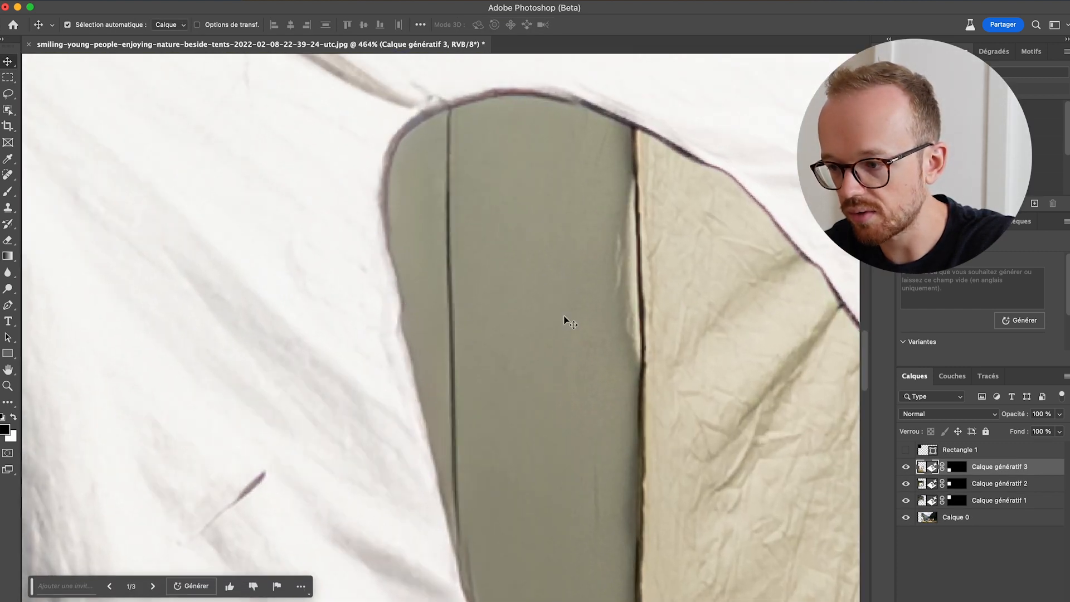
scroll(568, 322, right, 3)
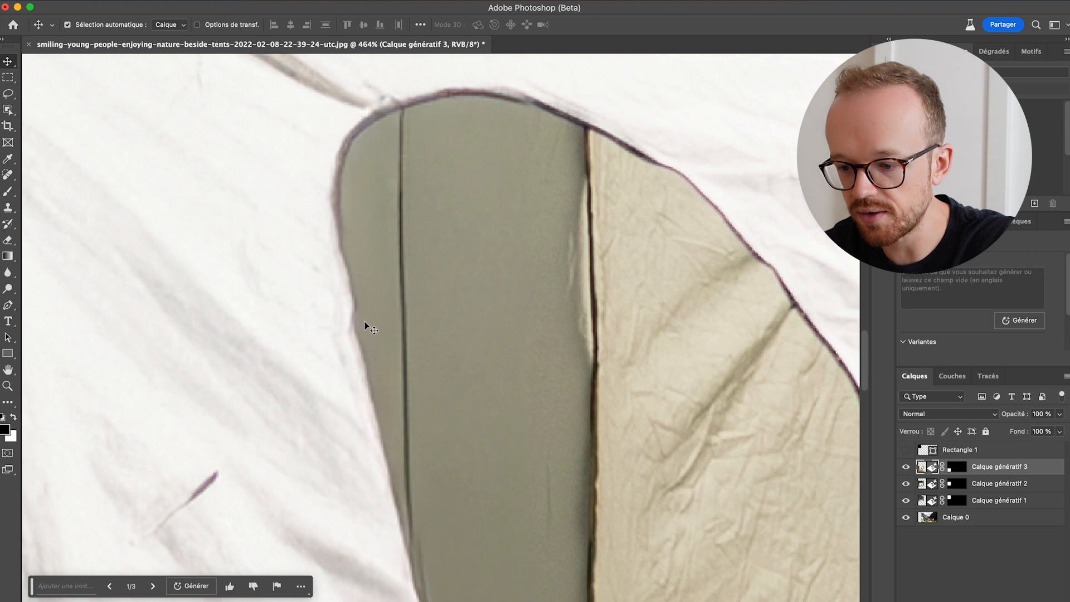
scroll(390, 468, down, 3)
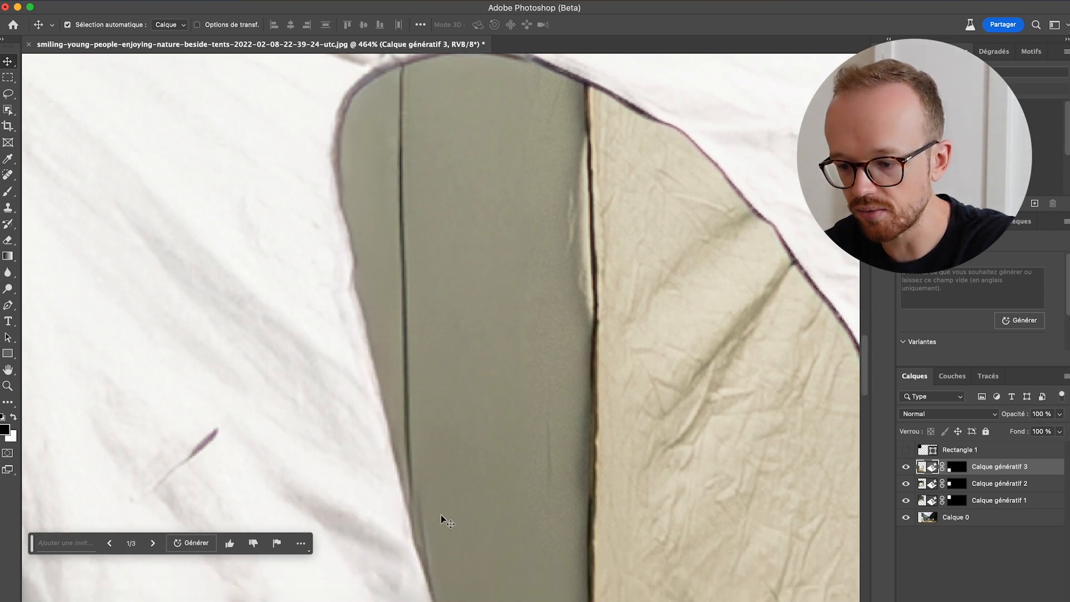
scroll(366, 385, up, 2)
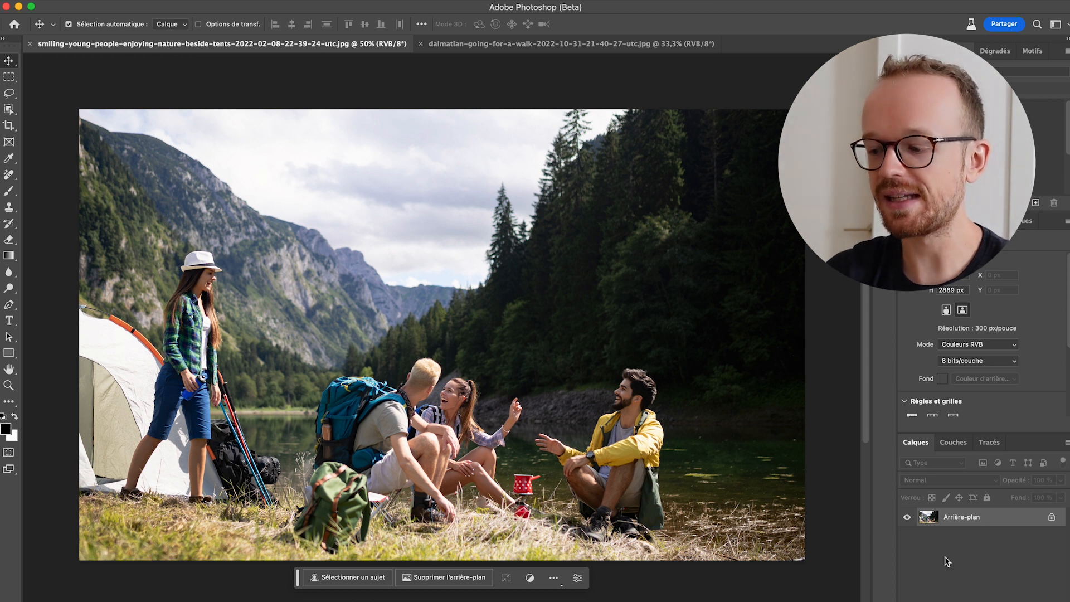
Step: Unlock the camping photo's background layer and try a lasso selection around the man in the yellow jacket, clearing it again
click(1052, 517)
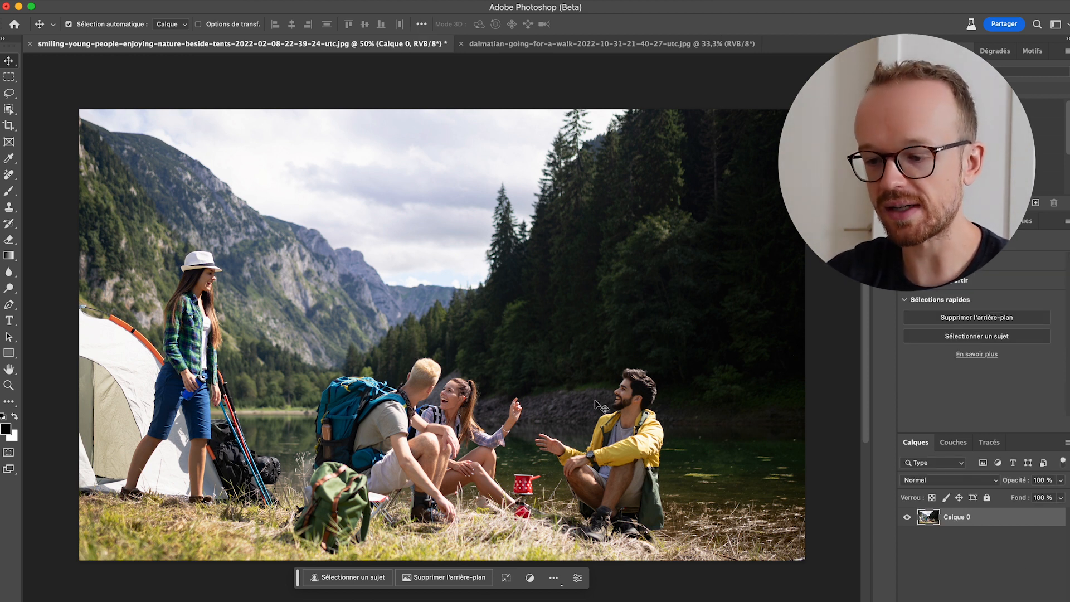
click(9, 95)
mouse_move(673, 384)
mouse_down()
mouse_move(636, 351)
mouse_move(576, 524)
mouse_move(683, 435)
mouse_move(672, 385)
mouse_up()
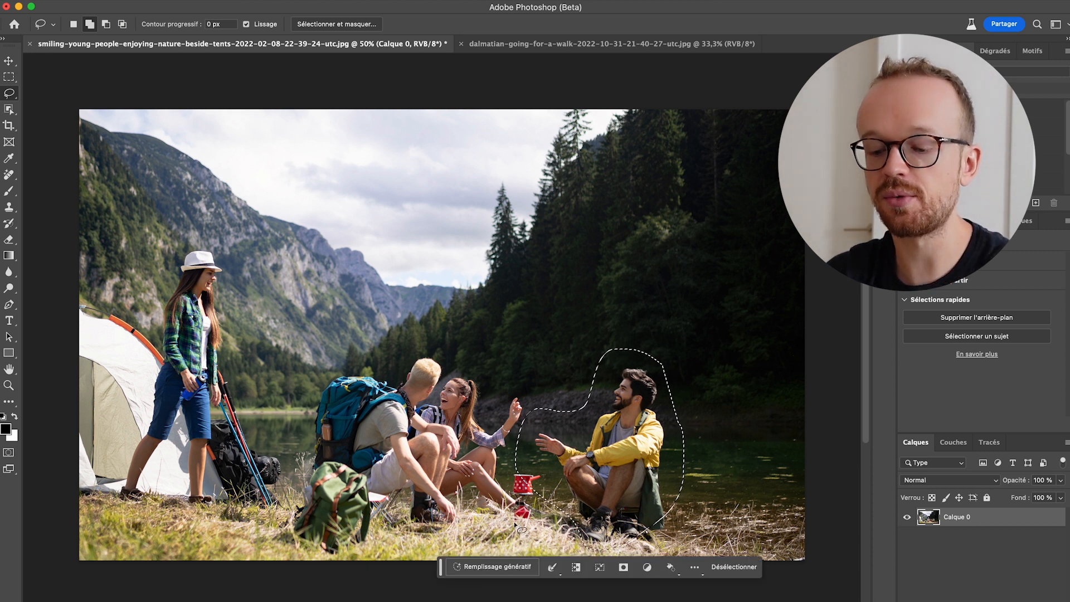
key(super+d)
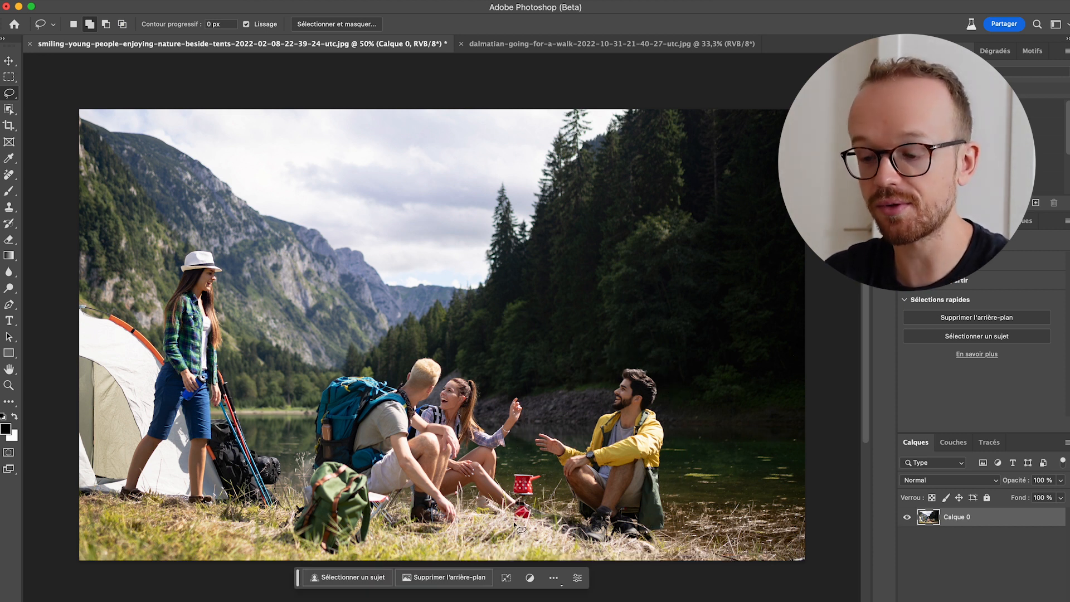
Step: Erase the man in the yellow jacket and the red remnant left on the grass with the Remove tool (Outil Supprimer)
click(9, 174)
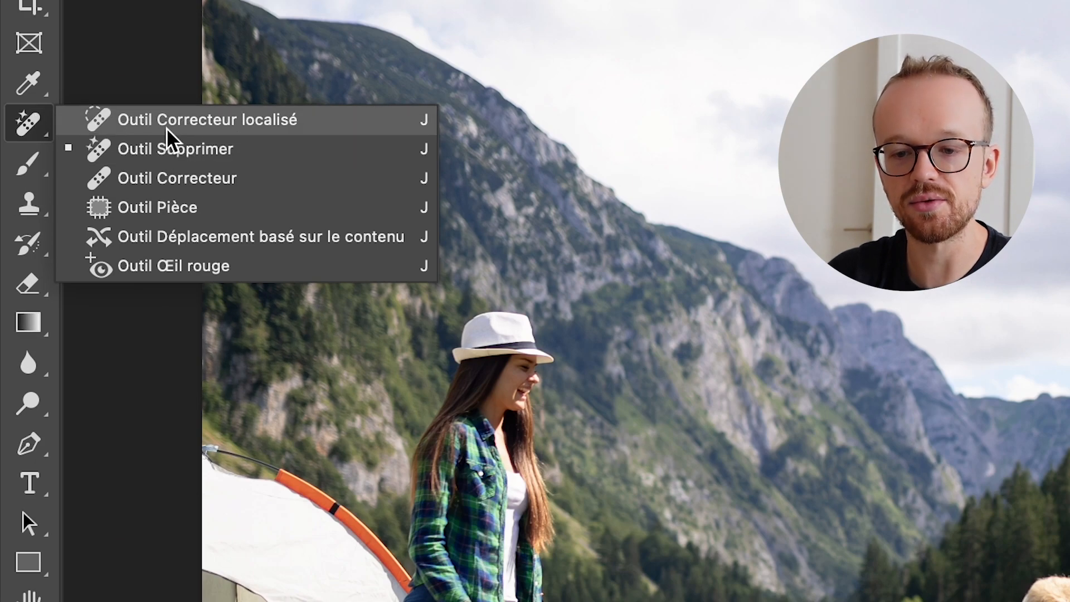
click(249, 152)
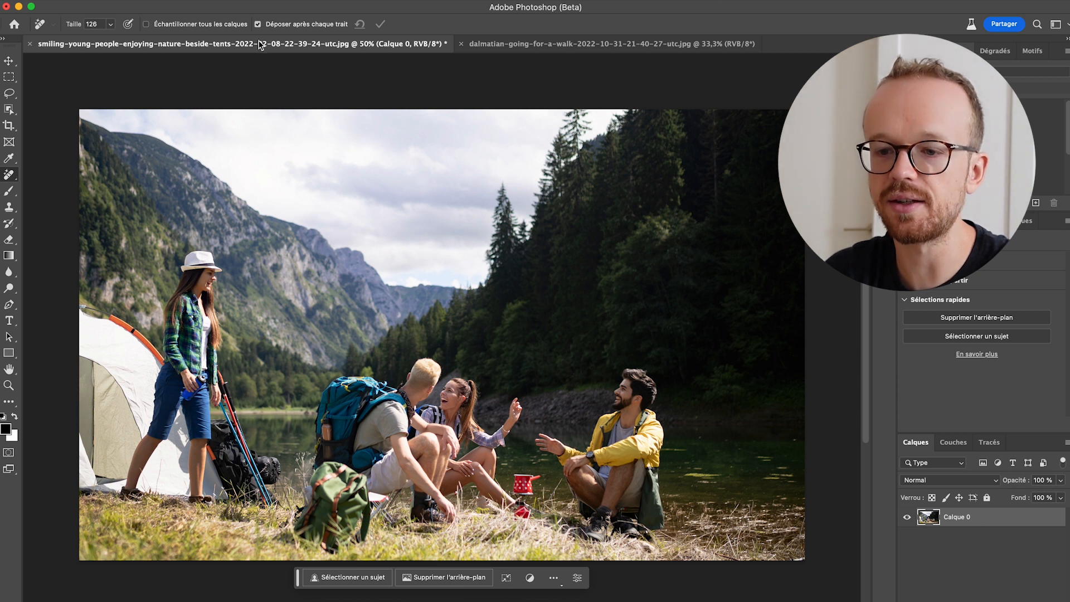
mouse_move(635, 372)
mouse_down()
mouse_move(619, 385)
mouse_move(647, 375)
mouse_move(647, 426)
mouse_move(661, 424)
mouse_move(549, 440)
mouse_move(642, 498)
mouse_up()
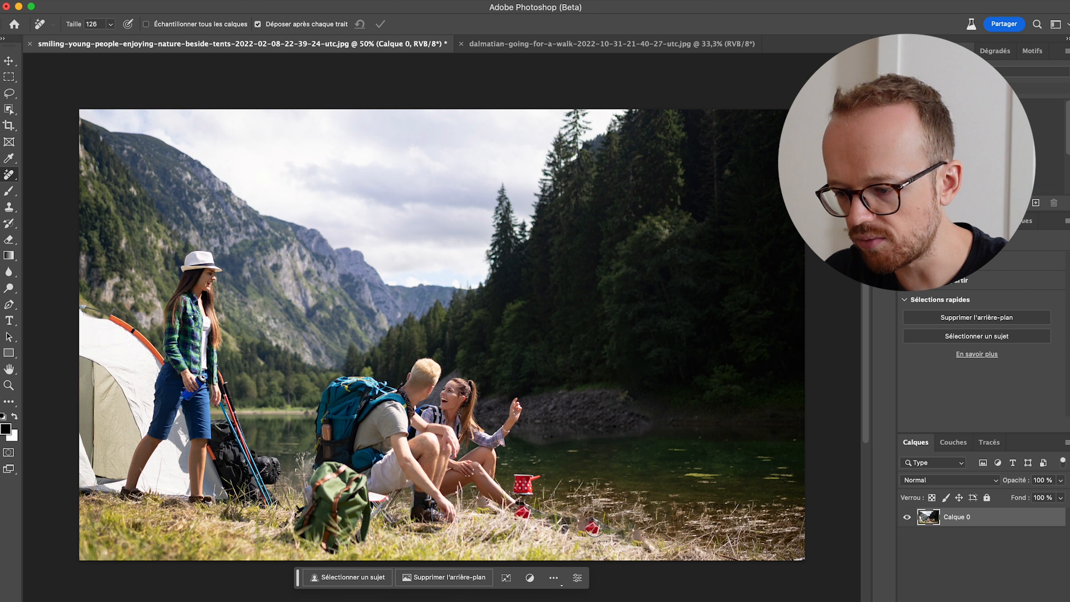
drag(592, 526, 592, 524)
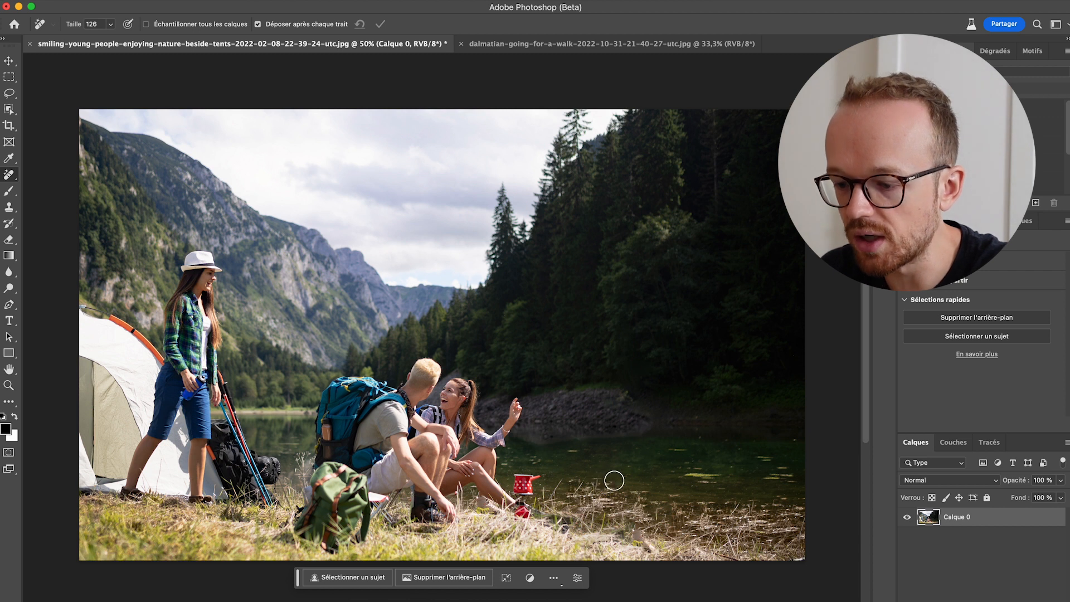
click(606, 480)
drag(715, 472, 677, 474)
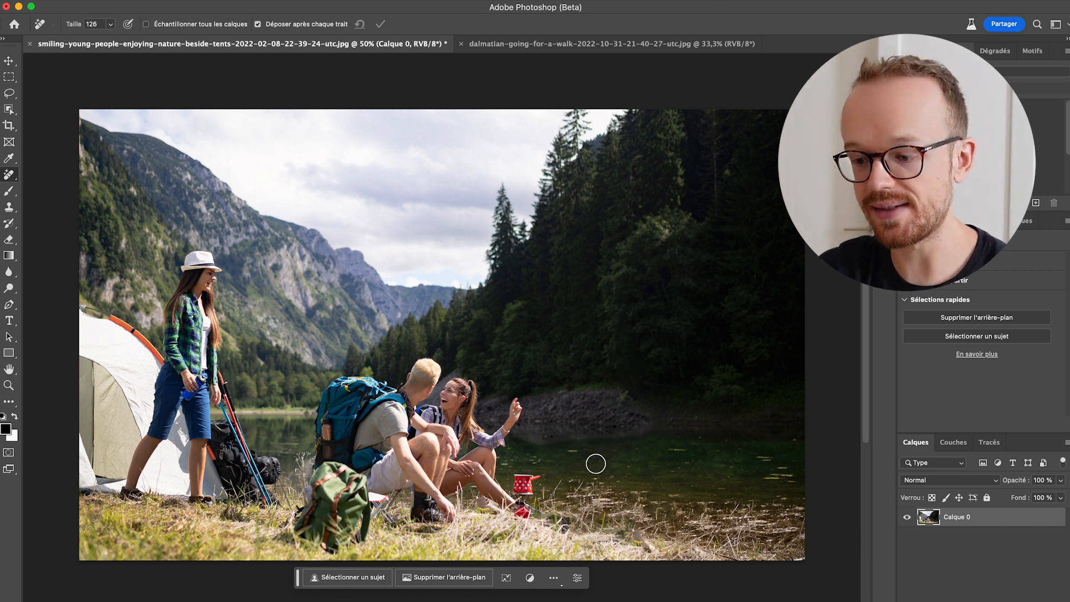
Step: Switch to the dalmatian photo and erase several black spots on the dog's back and flank with the Remove tool
click(595, 44)
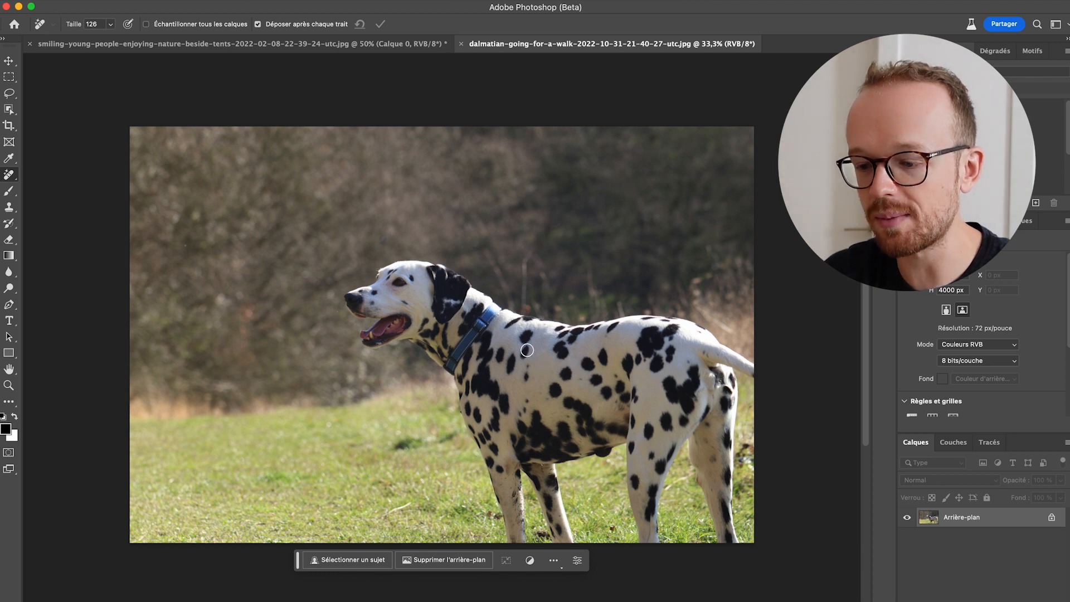
mouse_move(525, 359)
mouse_down()
mouse_move(553, 388)
mouse_move(568, 371)
mouse_move(562, 388)
mouse_move(576, 388)
mouse_move(595, 363)
mouse_up()
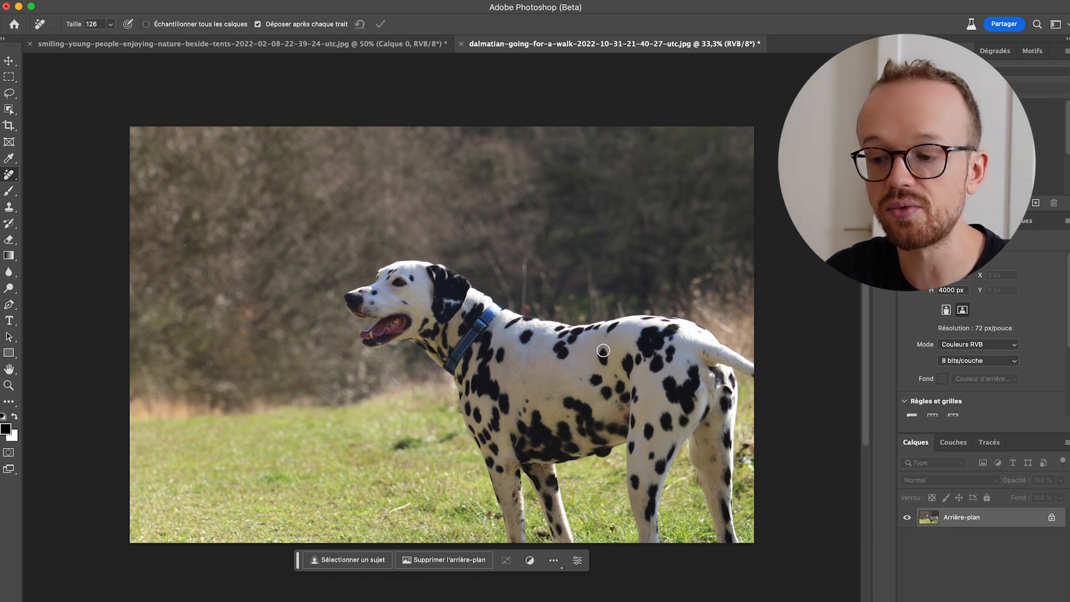
right_click(9, 174)
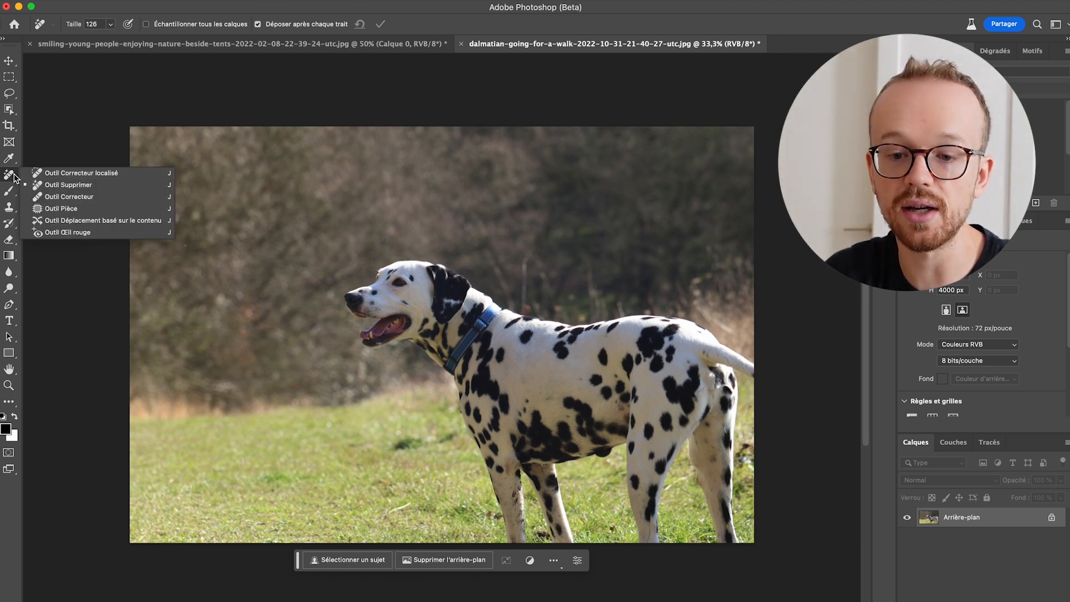
click(51, 186)
mouse_move(603, 352)
mouse_down()
mouse_move(587, 402)
mouse_move(607, 393)
mouse_up()
click(525, 336)
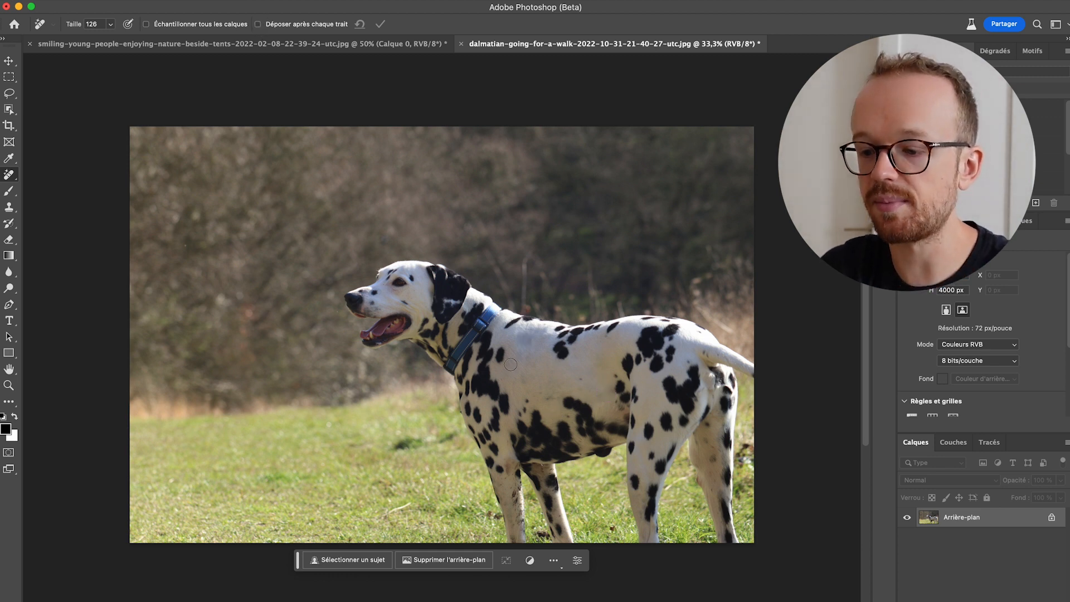
Step: With "Déposer après chaque trait" disabled, mark spots on the dog's shoulder and hind leg for removal in separate strokes
drag(503, 349, 500, 360)
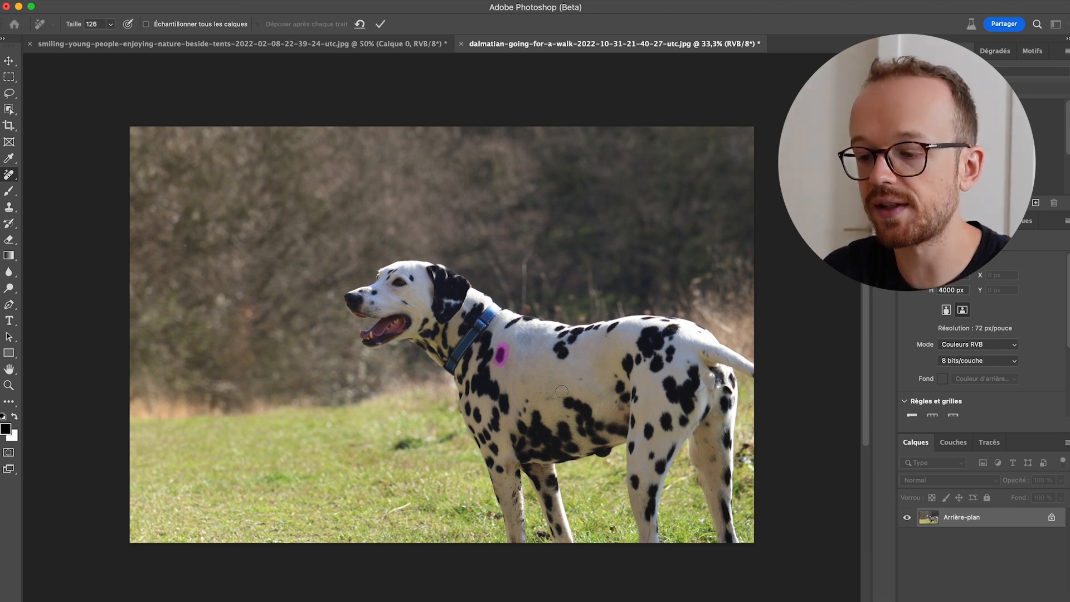
mouse_move(649, 424)
mouse_down()
mouse_move(649, 439)
mouse_move(666, 421)
mouse_move(671, 429)
mouse_up()
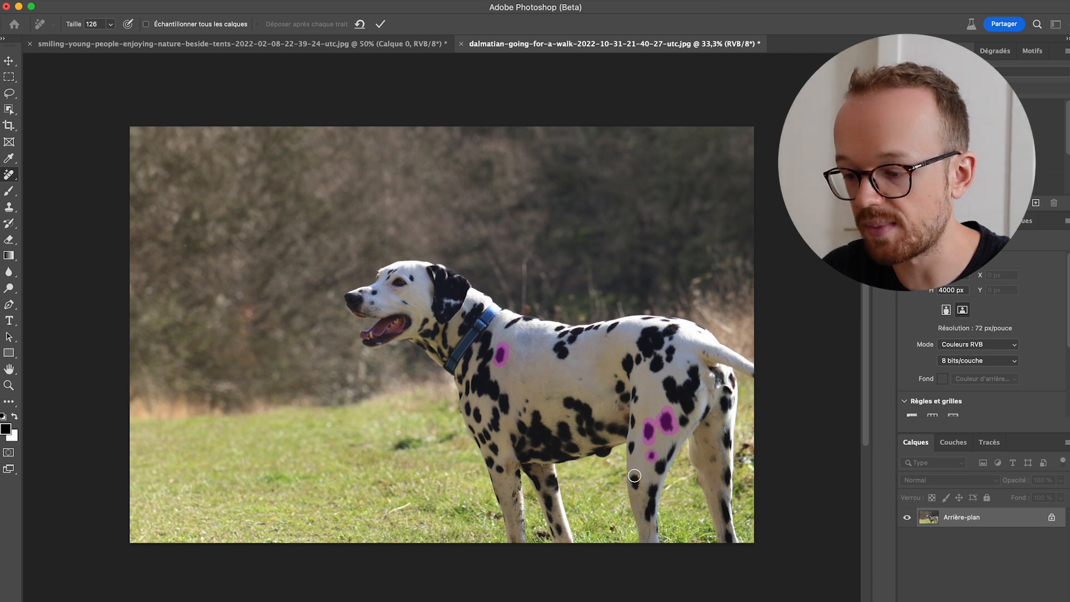
drag(635, 475, 635, 487)
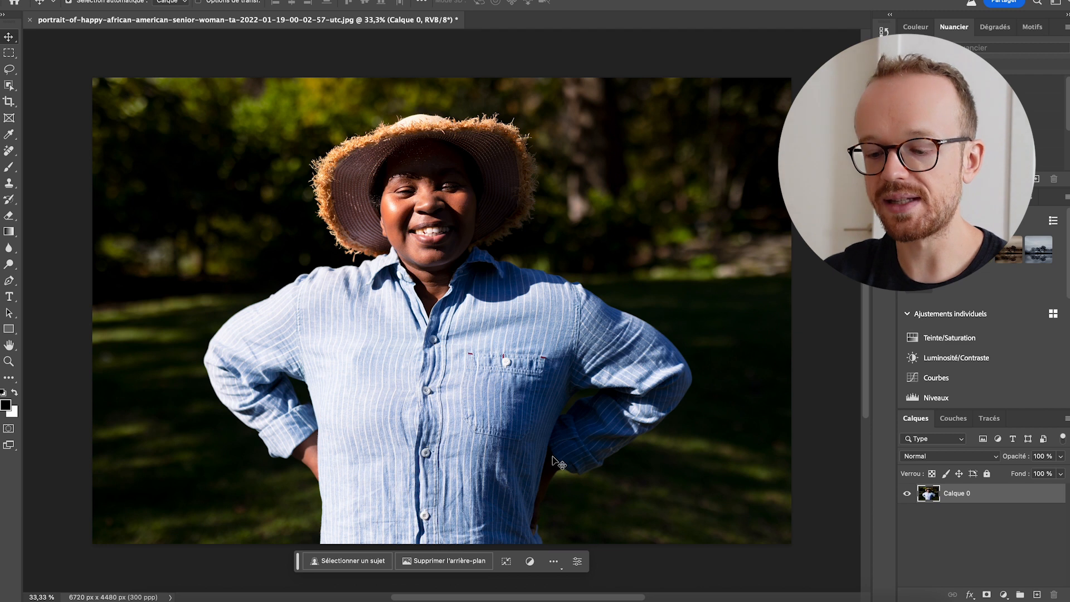
Step: Select the woman in the portrait with Select Subject and activate the Object Selection tool
click(350, 561)
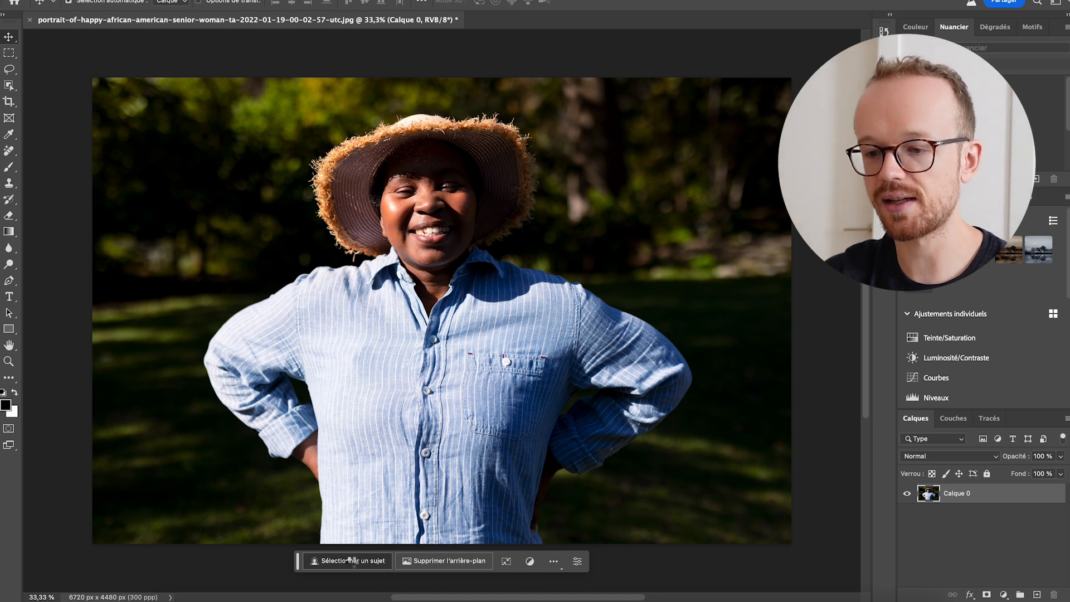
click(8, 85)
click(47, 85)
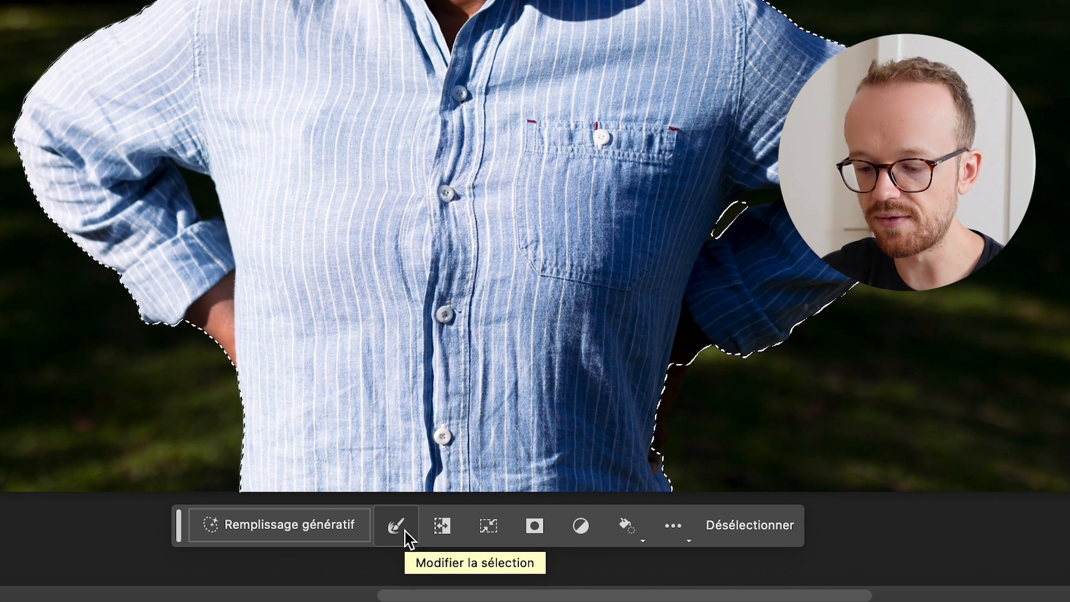
Step: Review the commands for modifying the selection, such as smoothing, expanding, contracting and transforming it
click(400, 562)
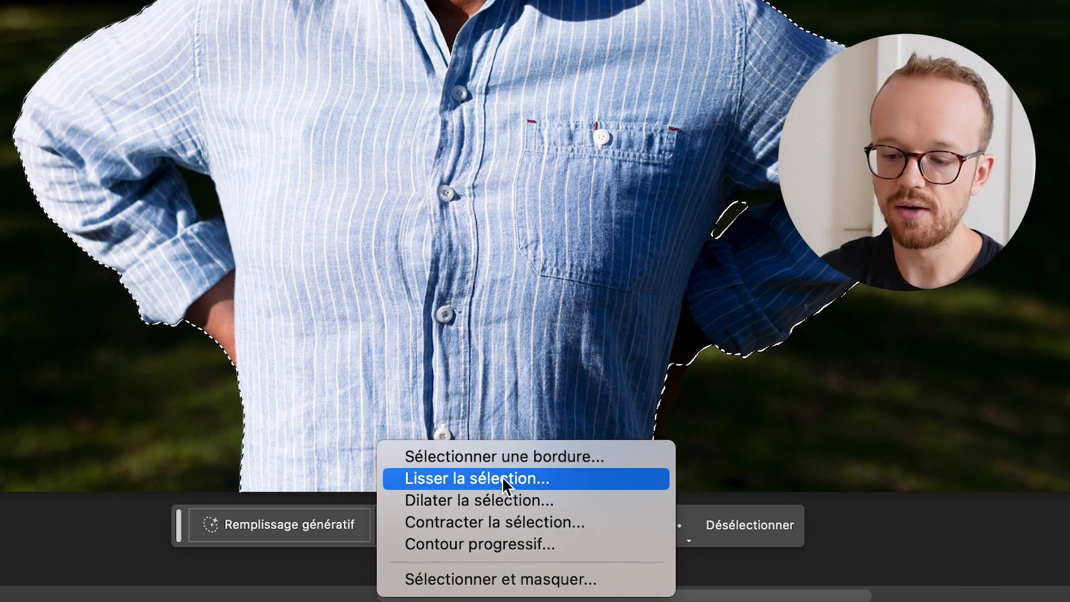
click(328, 582)
click(331, 13)
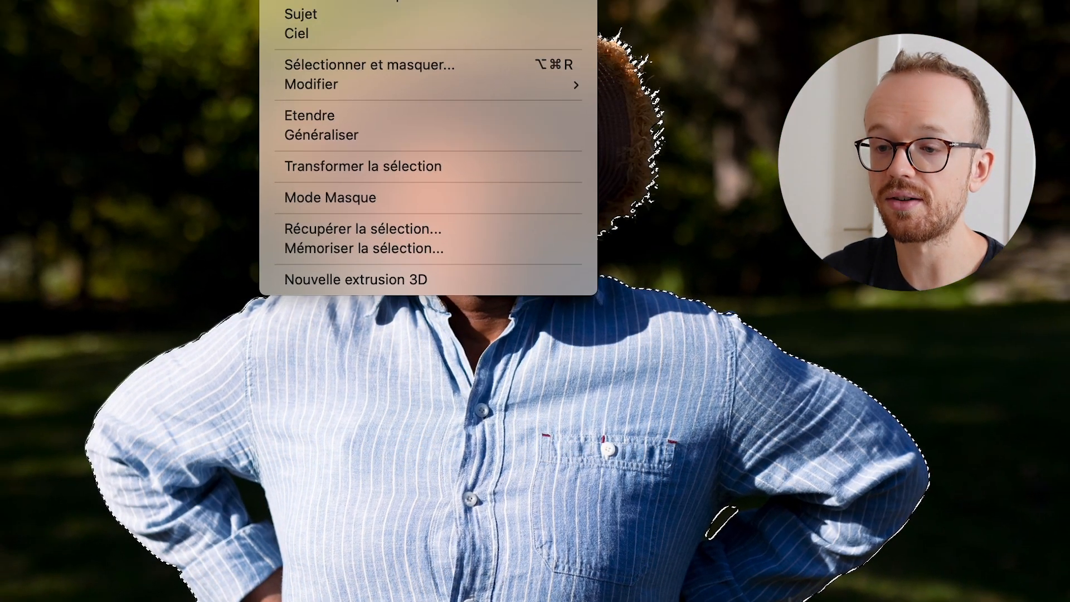
mouse_move(378, 315)
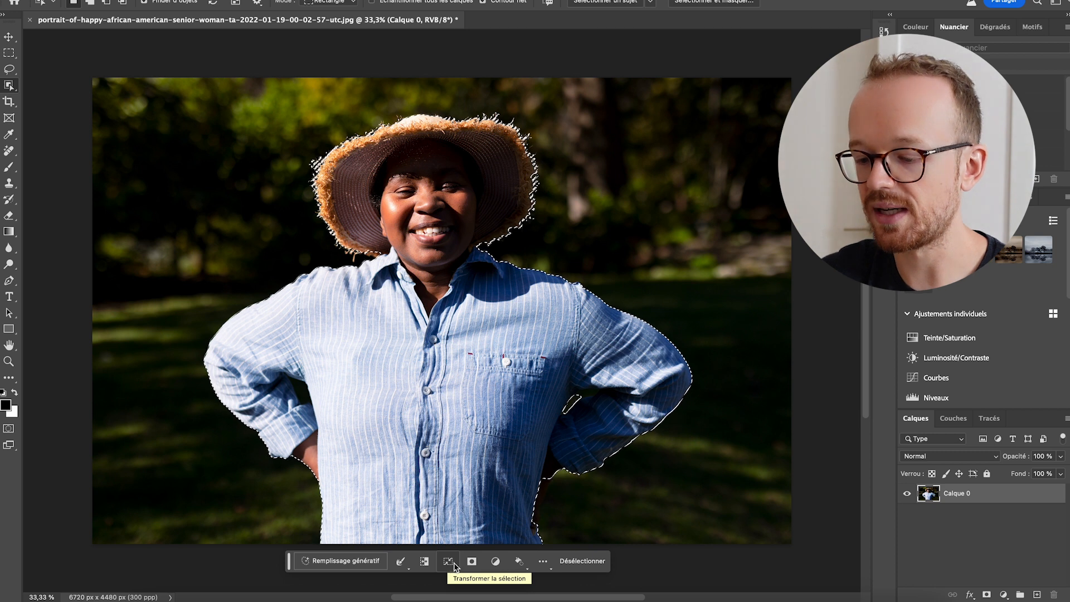
Step: Transform the selection outline to be slightly wider and taller than the woman, apply it, and deselect
click(450, 565)
drag(692, 328, 710, 328)
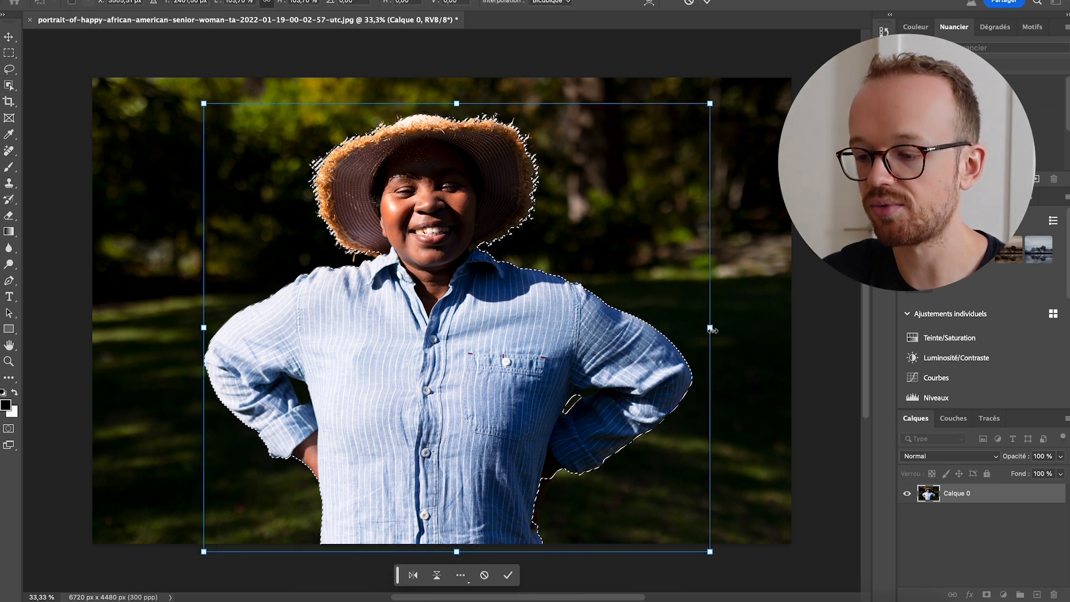
drag(456, 104, 457, 96)
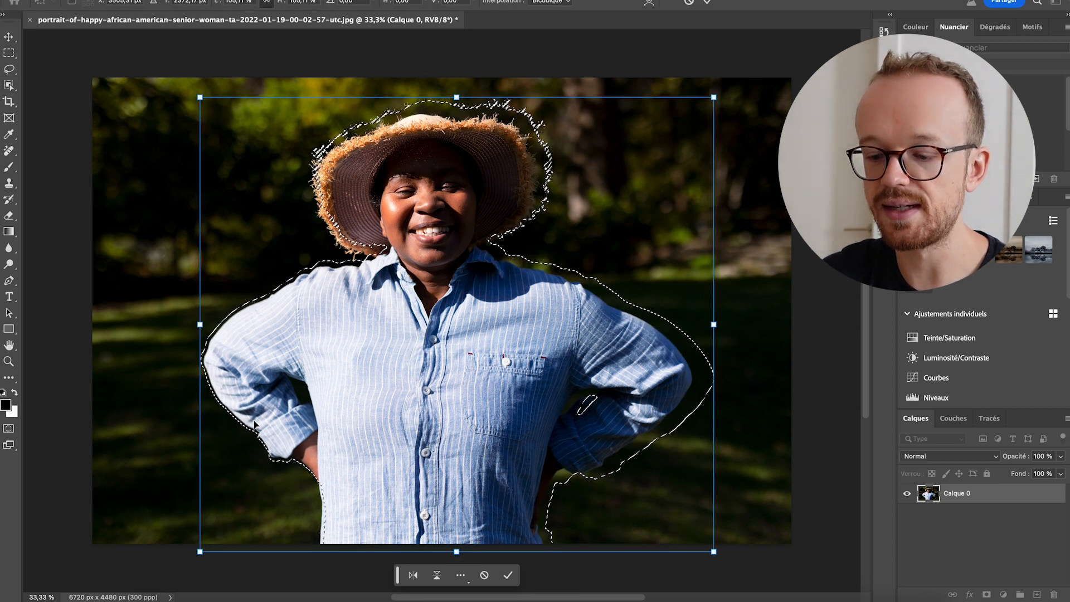
click(508, 575)
click(576, 566)
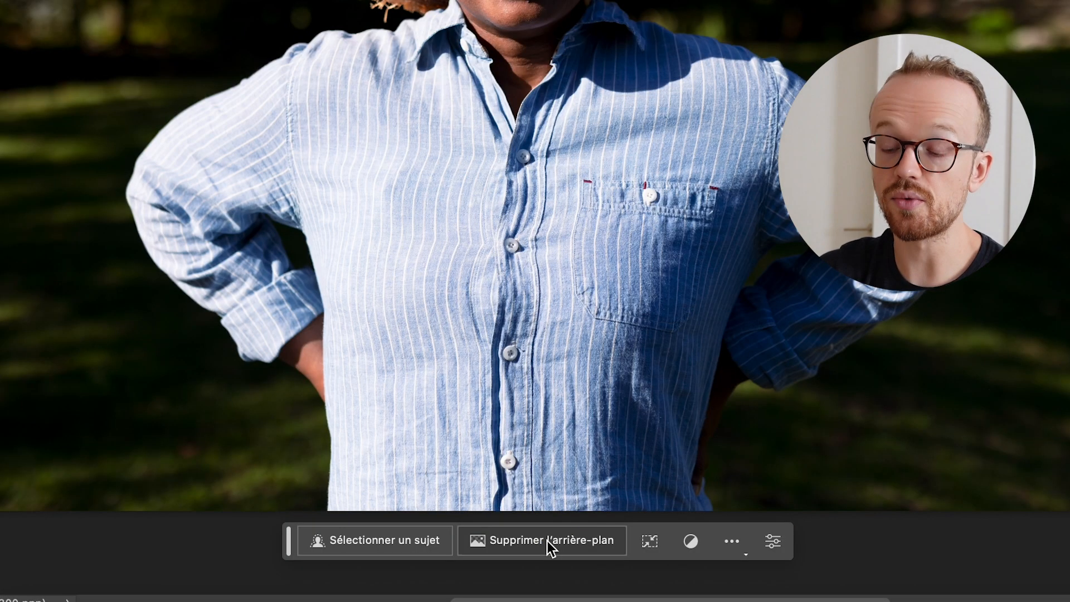
Step: Remove the portrait's background, inspect the cutout around the straw hat's edges, and undo the removal
click(546, 540)
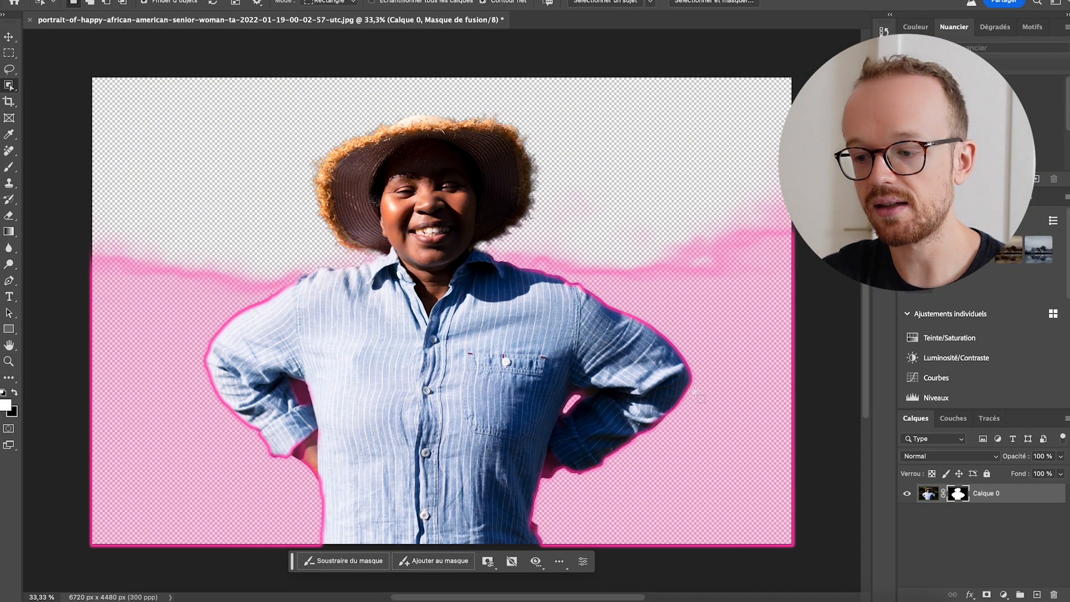
key(v)
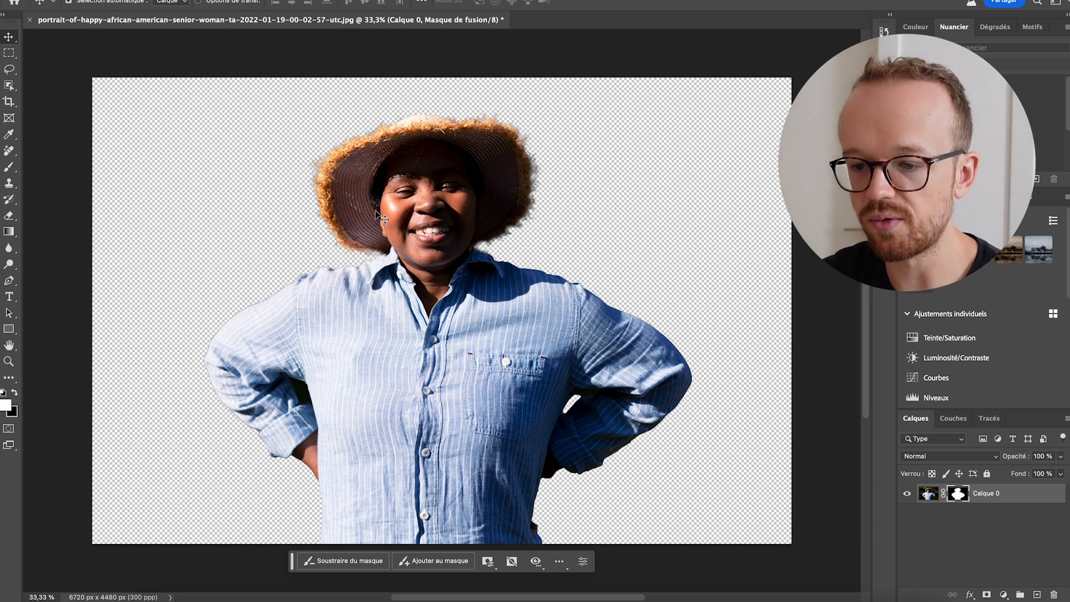
scroll(509, 169, up, 5)
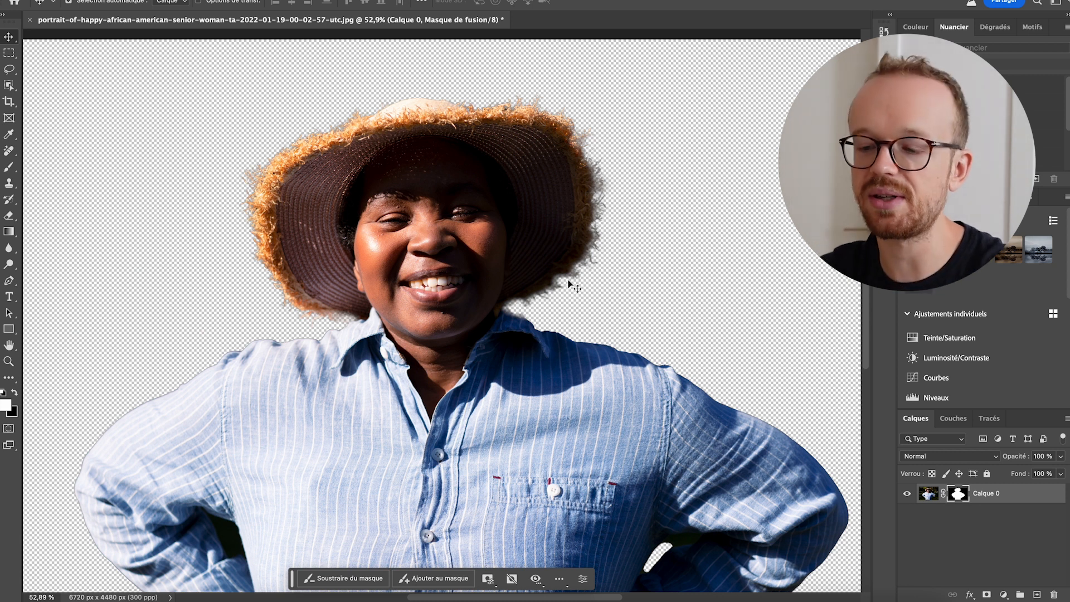
key(super+z)
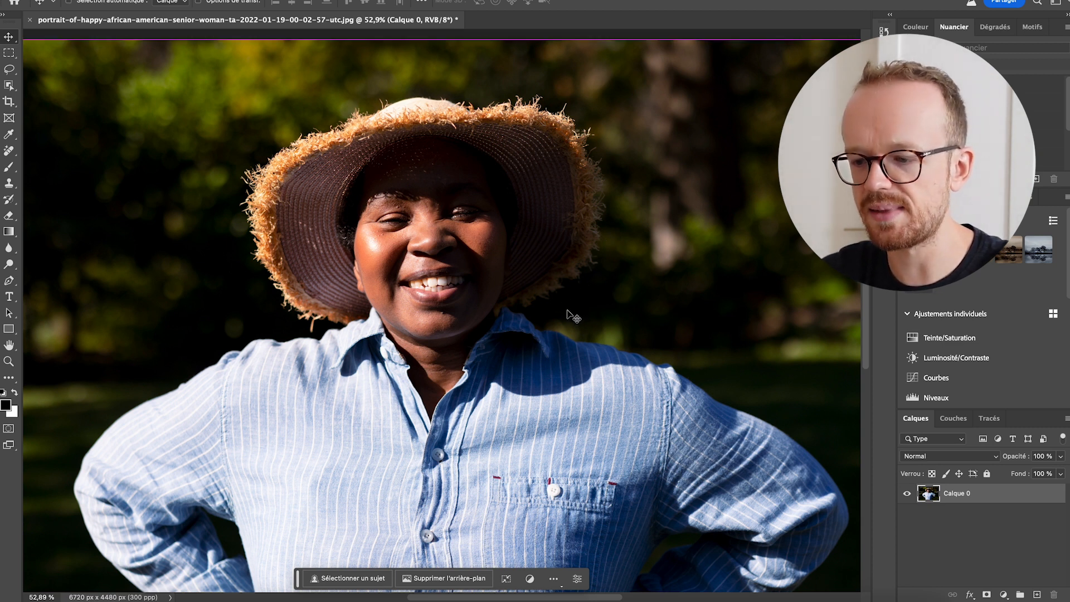
Step: Restore the portrait's removed background with the dark red fill behind the woman, and inspect the arms for leftover background
key(super+z)
key(ctrl+minus)
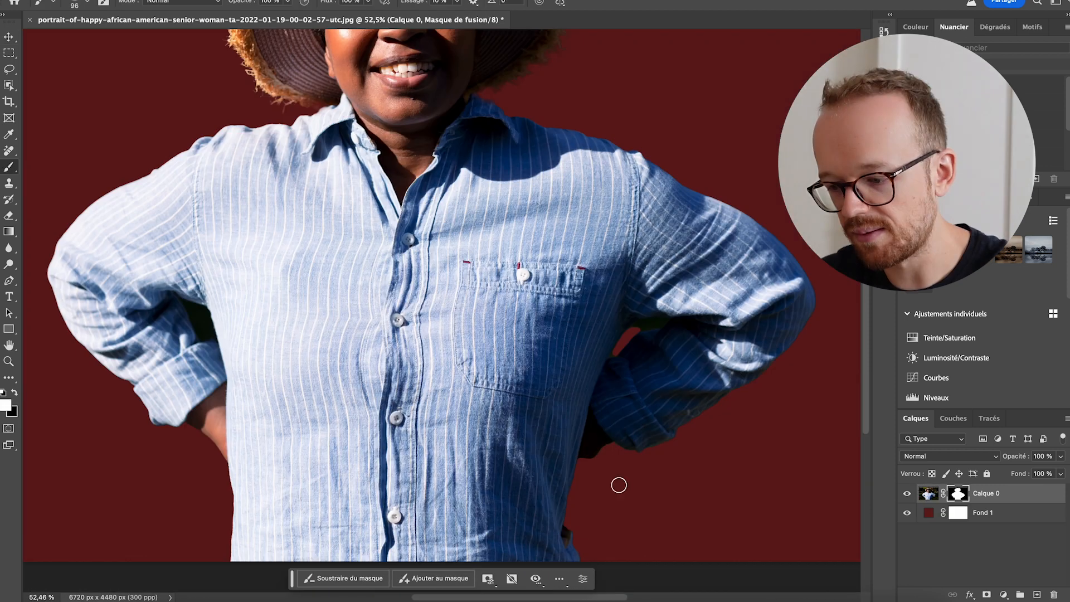
scroll(563, 462, down, 2)
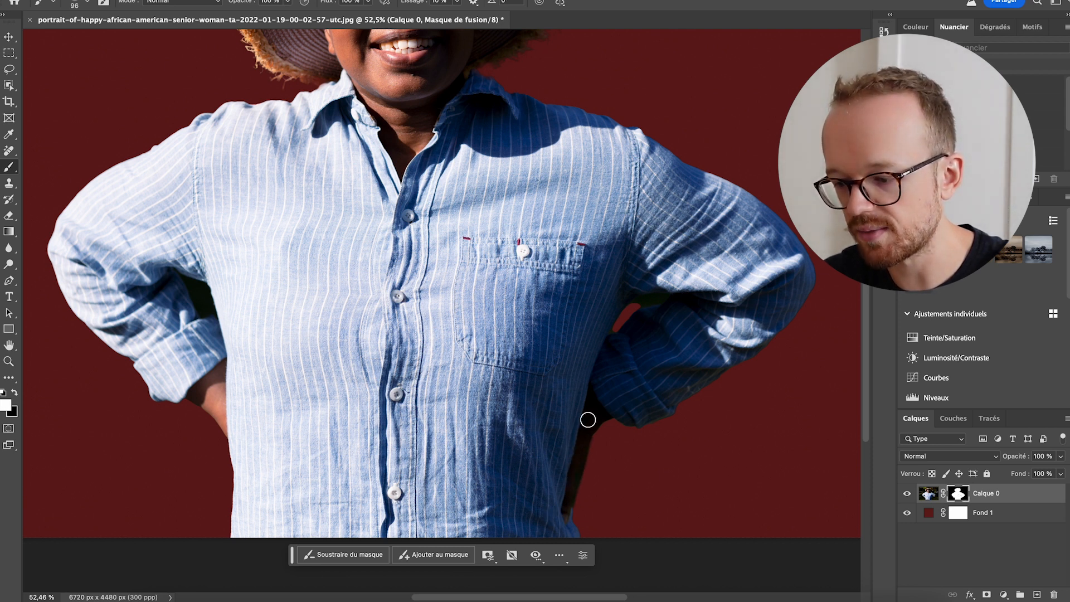
Step: Paint black on the layer mask to hide the leftover background between the woman's bent arm and her shirt
key(x)
drag(198, 287, 204, 306)
scroll(192, 300, up, 2)
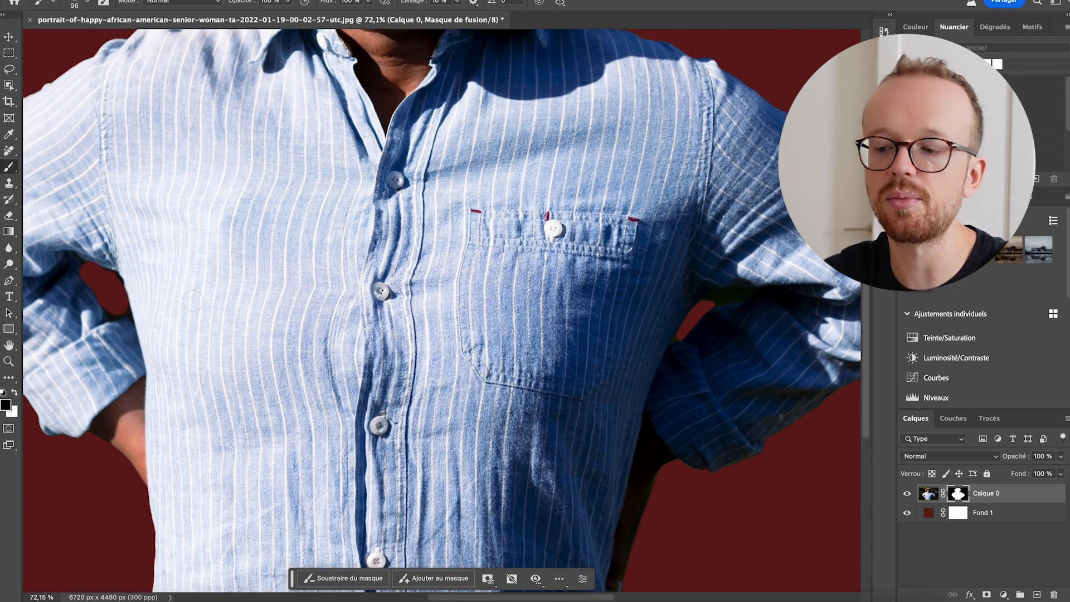
scroll(192, 300, down, 3)
scroll(192, 300, down, 2)
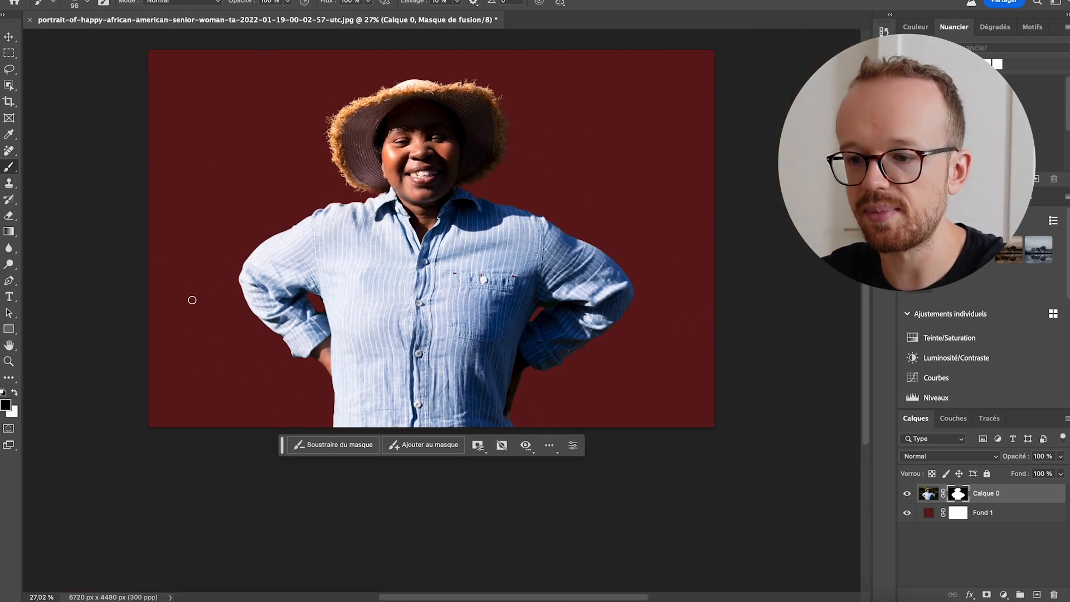
click(9, 37)
scroll(340, 243, up, 2)
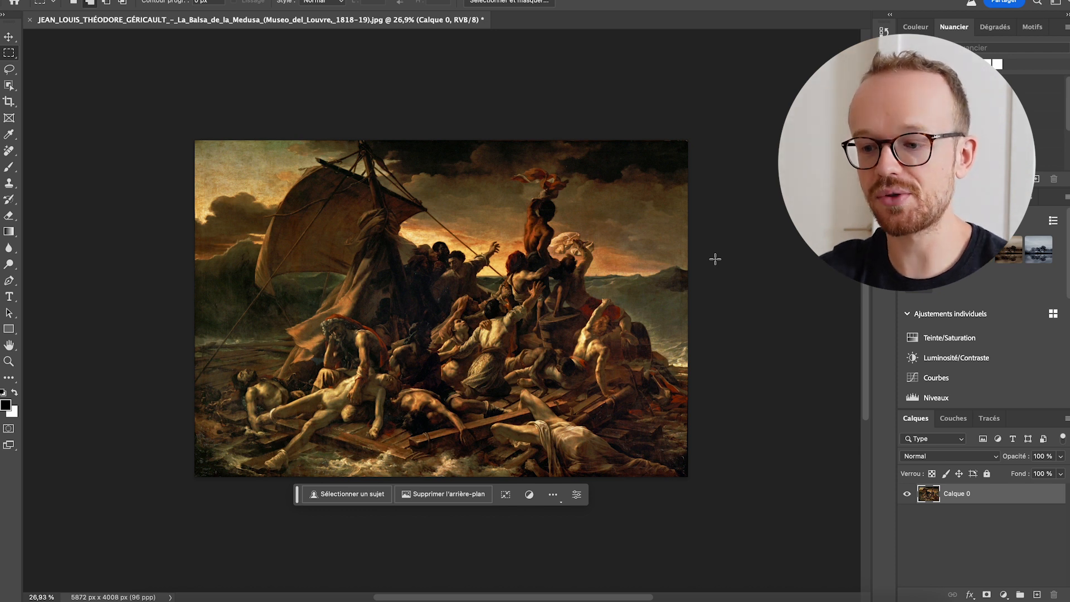
Step: Crop outward around the raft painting to extend the canvas evenly on all sides to about 7320 × 4848 px
click(16, 101)
drag(691, 144, 750, 105)
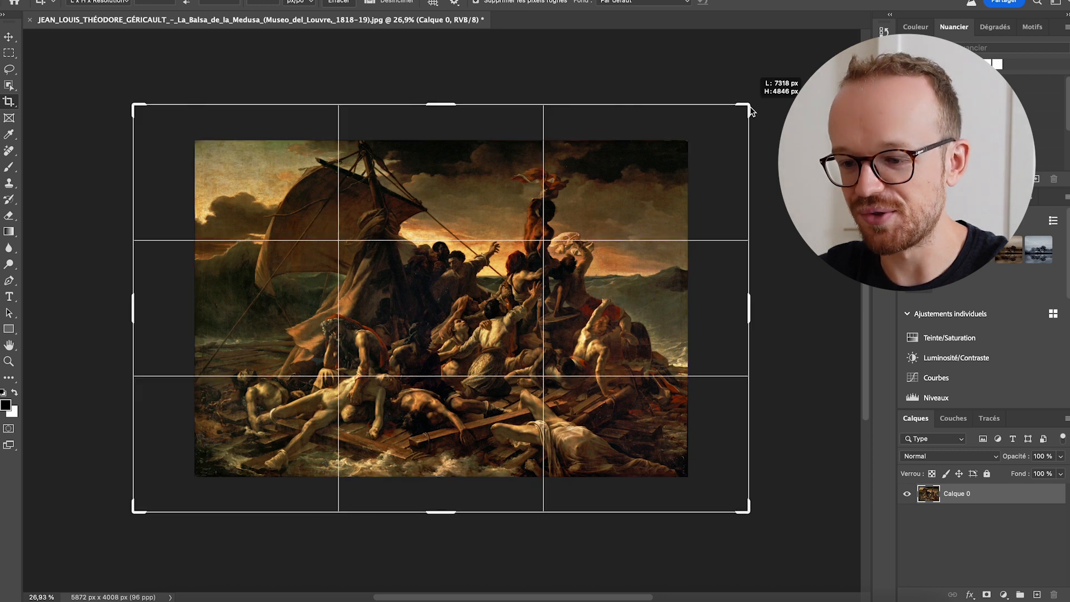
key(Return)
Step: Select the empty border around the painting and fill it using Generative Fill with an empty prompt
click(18, 54)
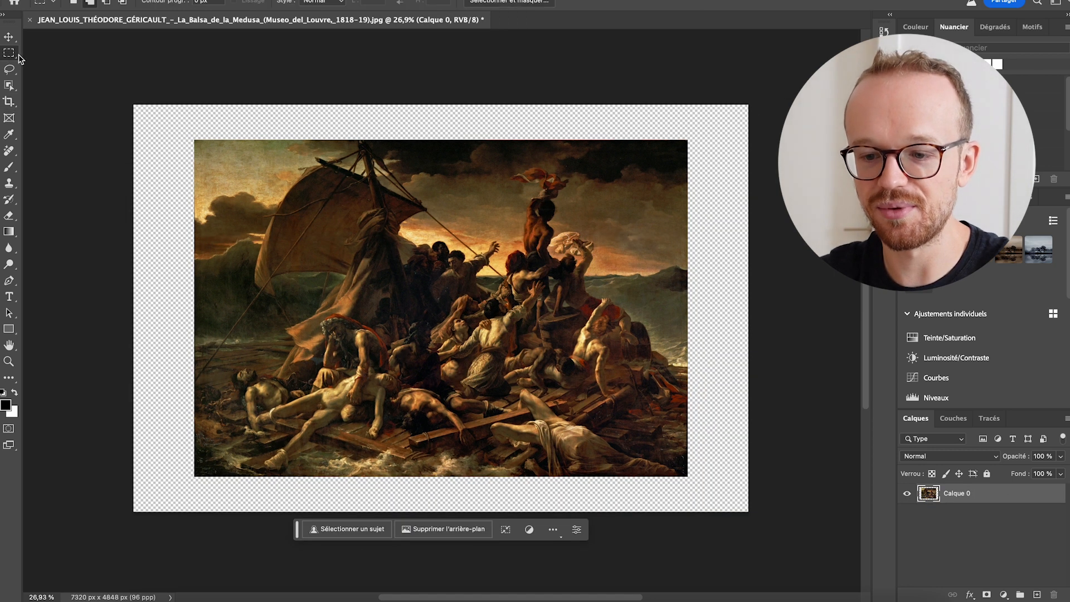
drag(198, 144, 687, 475)
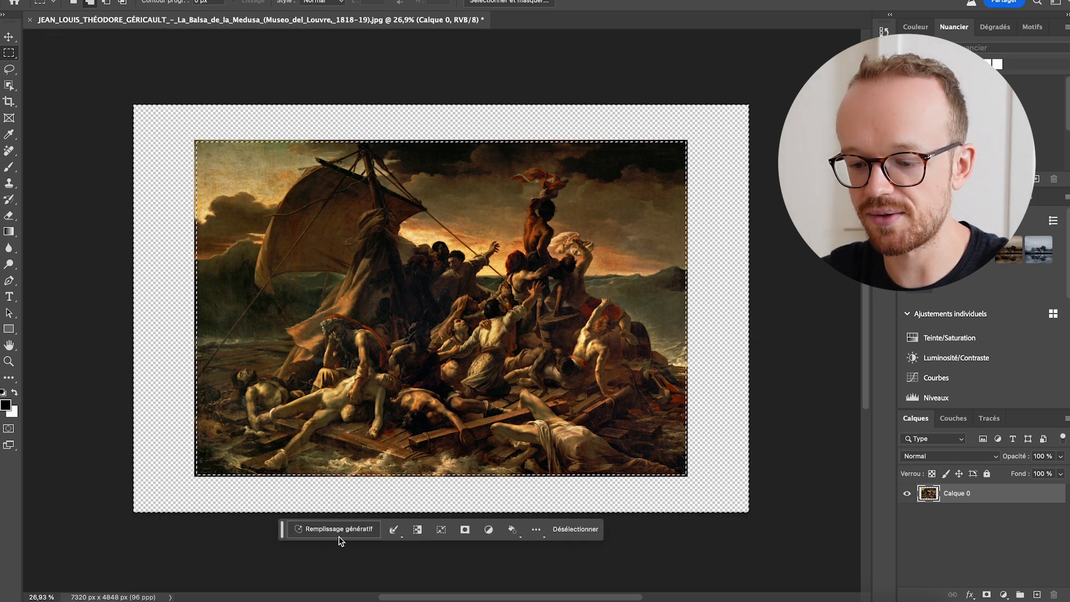
click(336, 533)
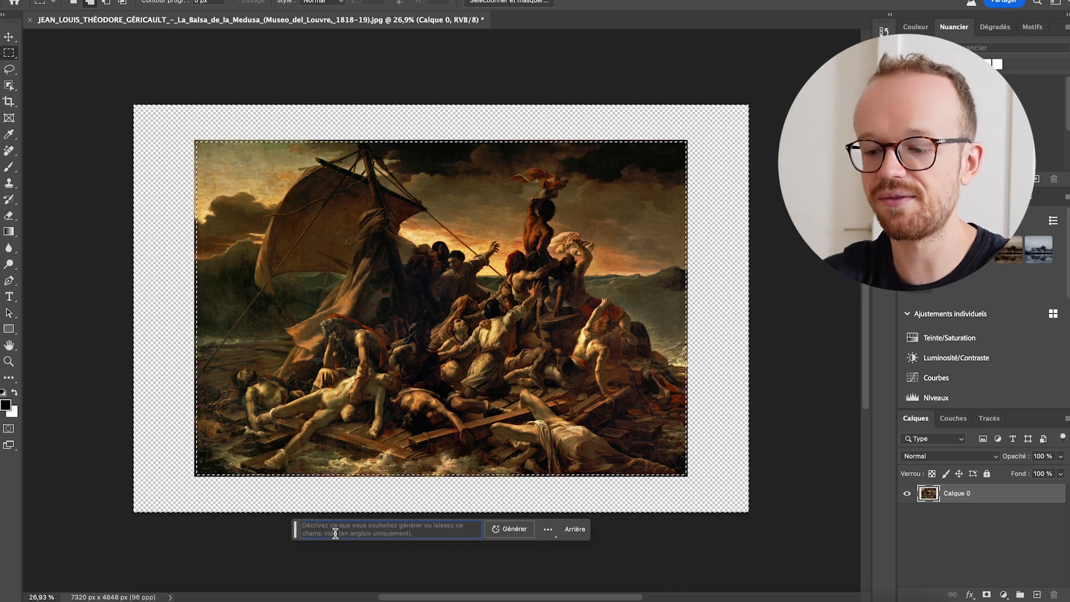
click(509, 530)
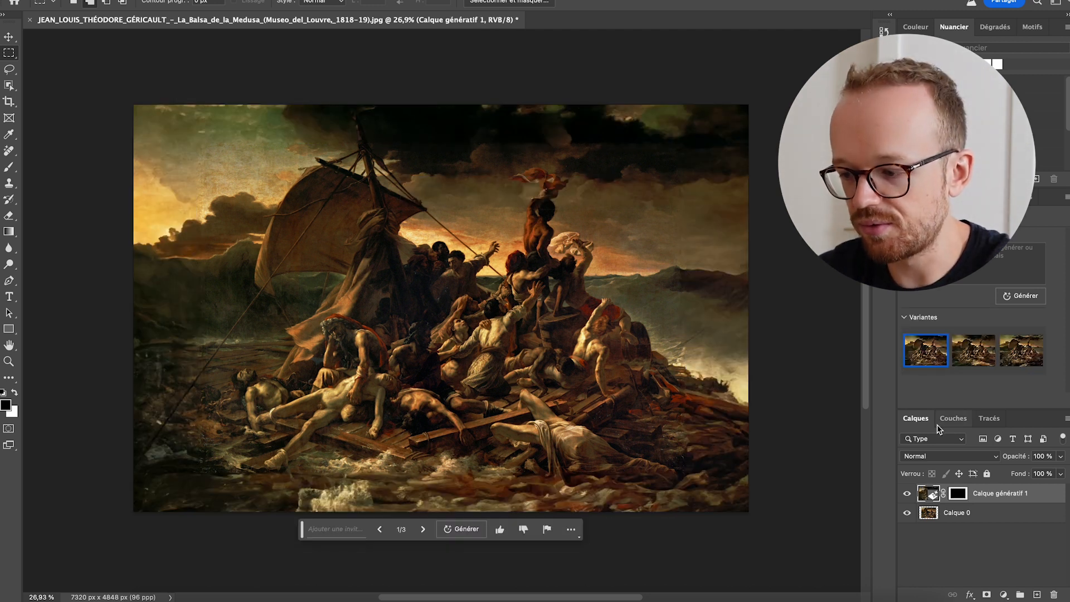
Step: Compare the three generated variations of the extended border and choose the second one
click(970, 357)
click(1015, 359)
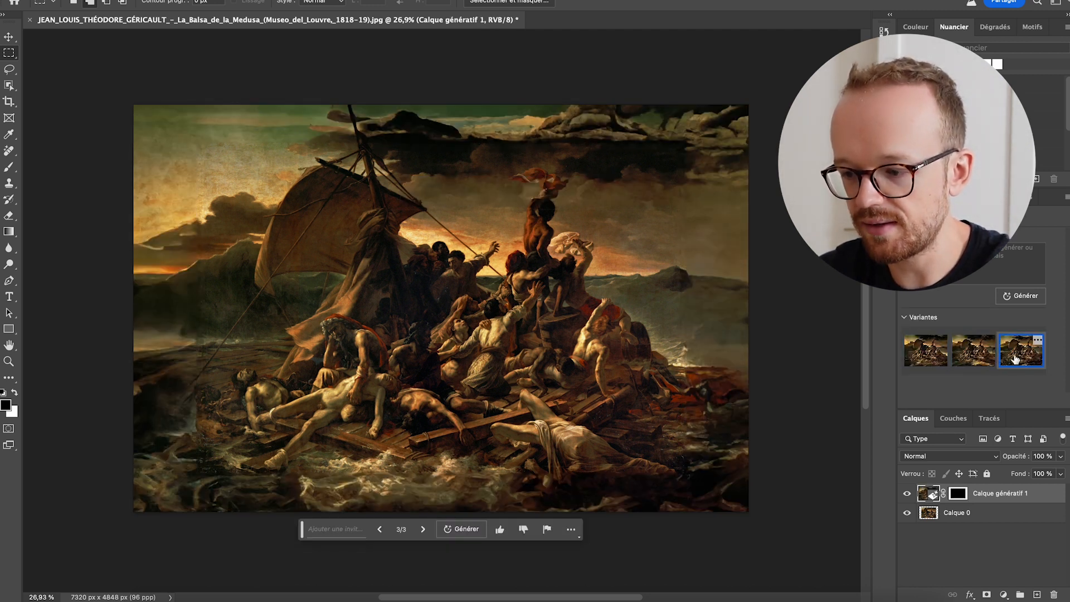
click(978, 362)
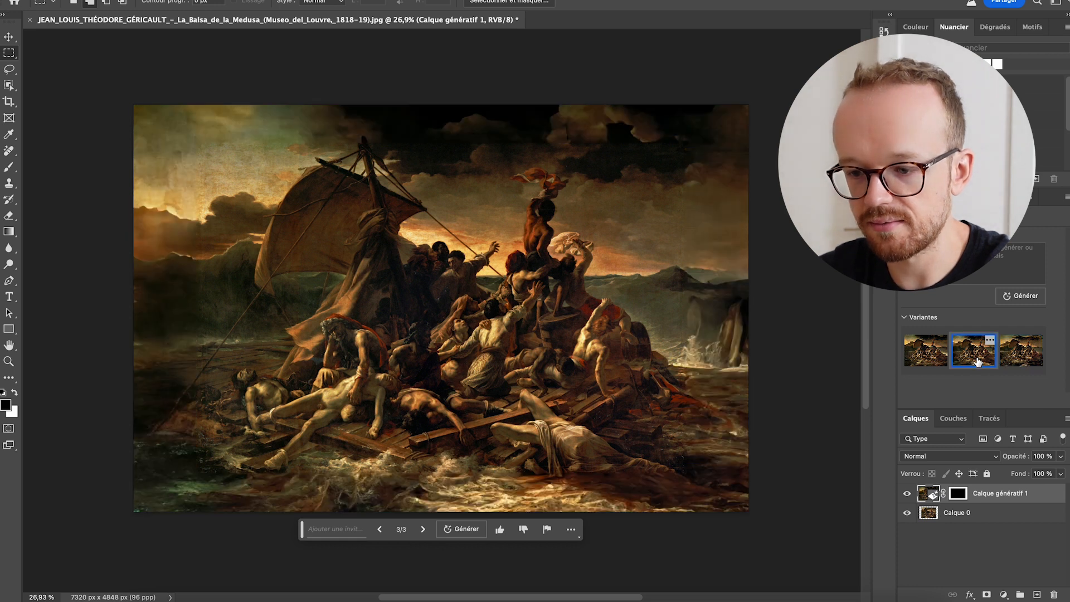
key(v)
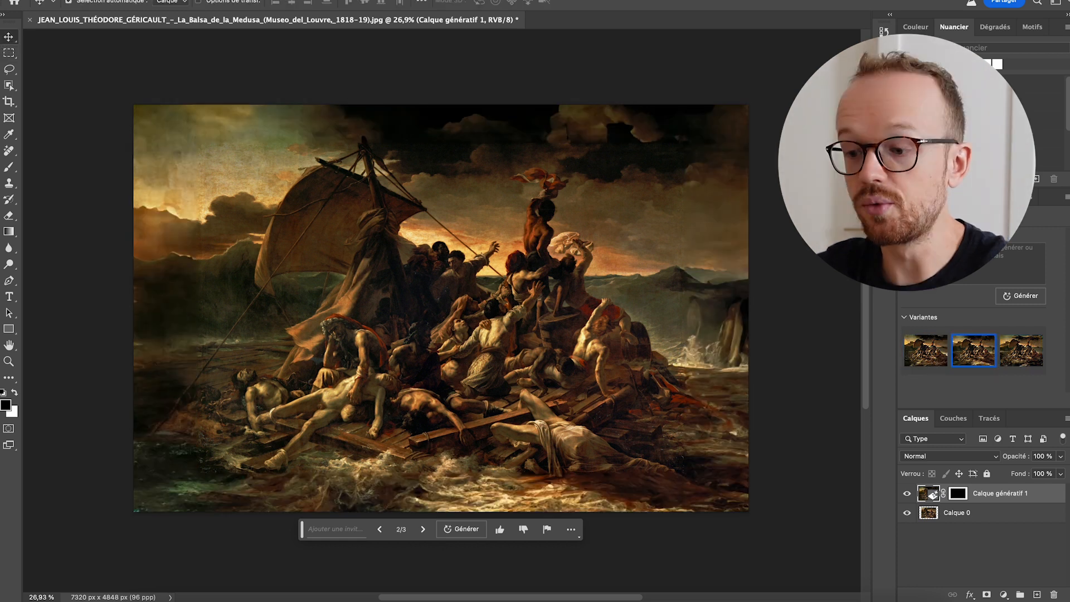
click(927, 360)
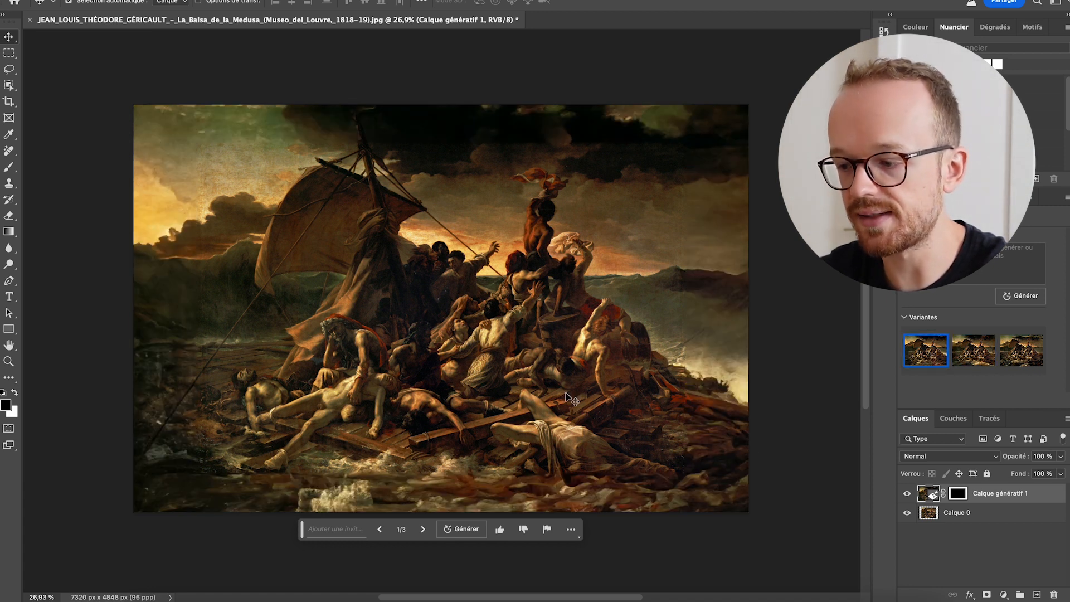
click(974, 356)
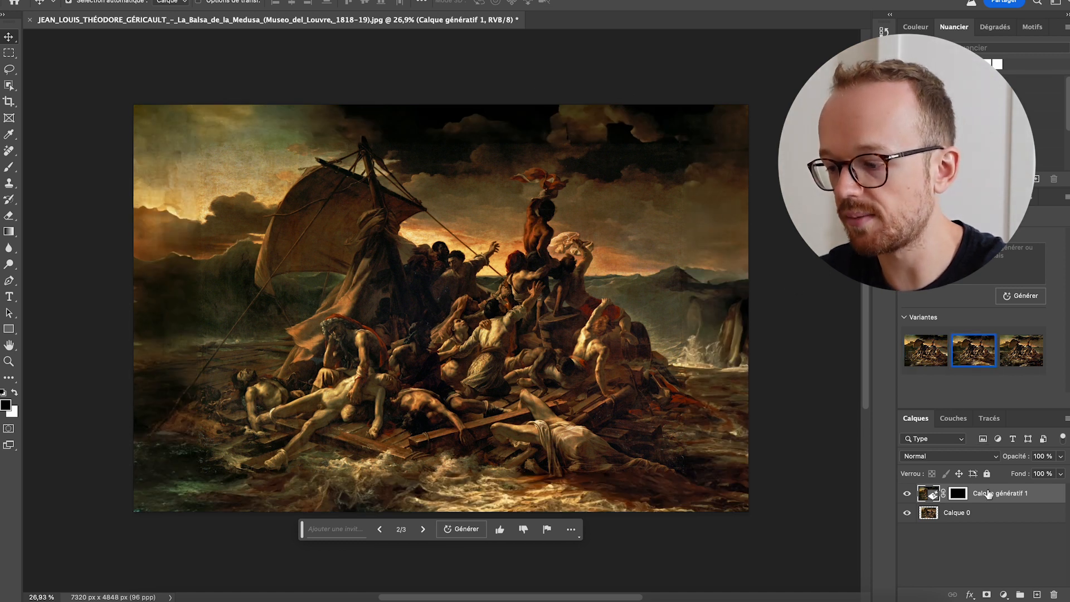
Step: Duplicate the generative layer and switch the original beneath it to the first variation, keeping the copy visible
key(super+j)
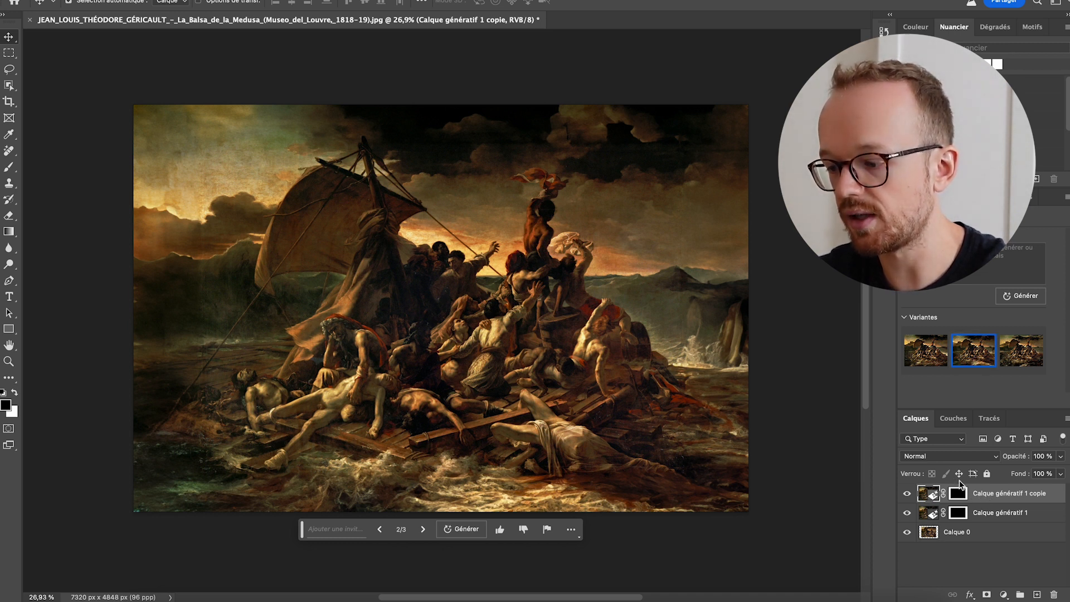
click(990, 515)
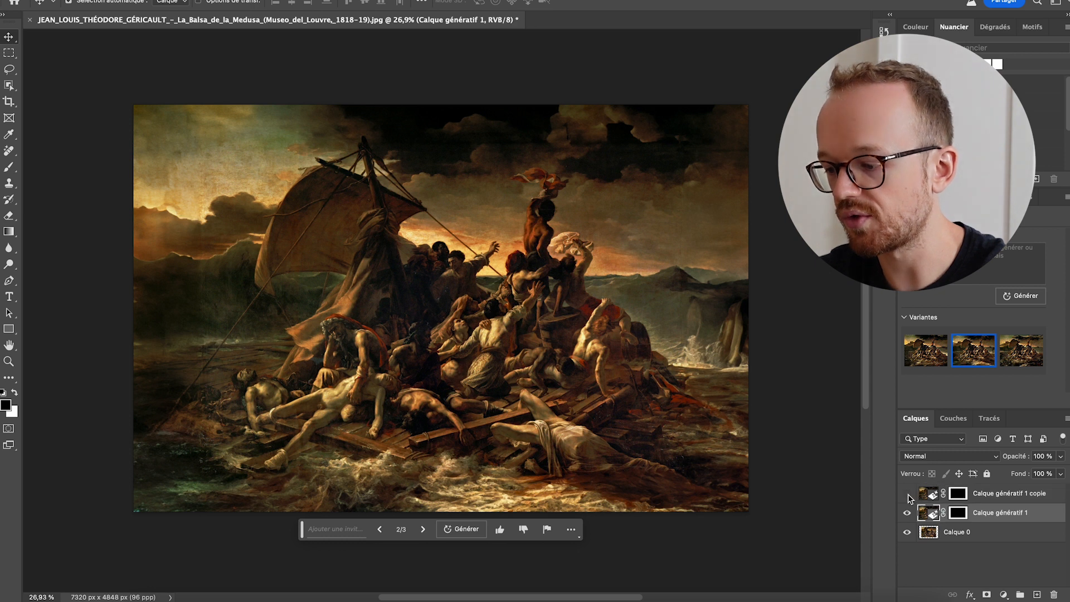
click(928, 356)
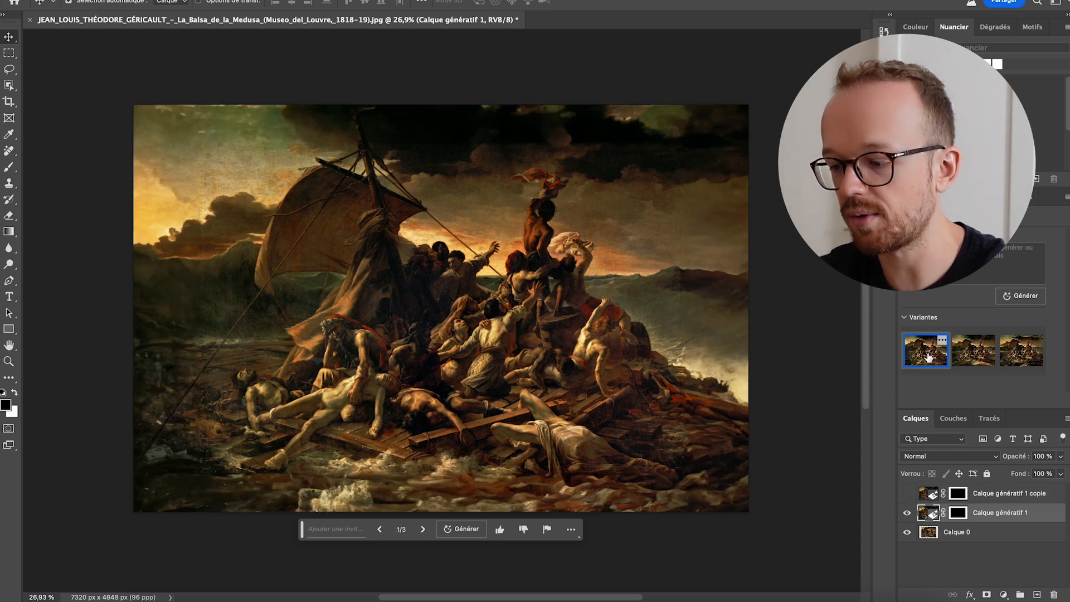
click(907, 495)
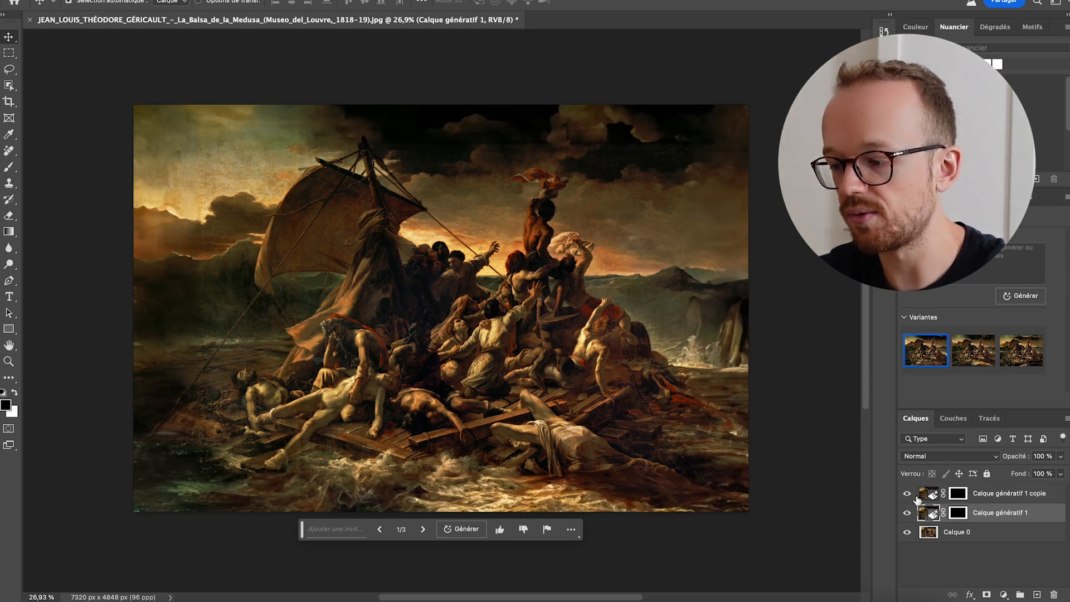
Step: Paint black on the copied layer's mask to reveal the first variation outside the upper-right sky, and compare by toggling the copy
click(958, 493)
key(b)
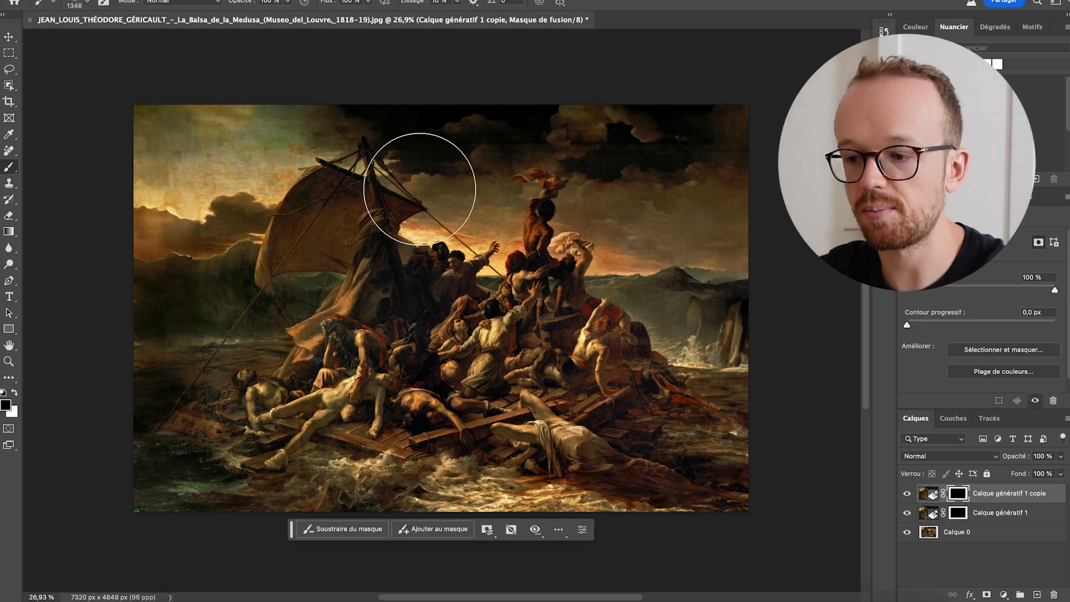
mouse_move(516, 130)
mouse_down()
mouse_move(447, 135)
mouse_move(159, 282)
mouse_move(186, 337)
mouse_move(172, 488)
mouse_move(664, 468)
mouse_move(303, 470)
mouse_move(802, 466)
mouse_move(730, 323)
mouse_up()
click(909, 494)
click(908, 494)
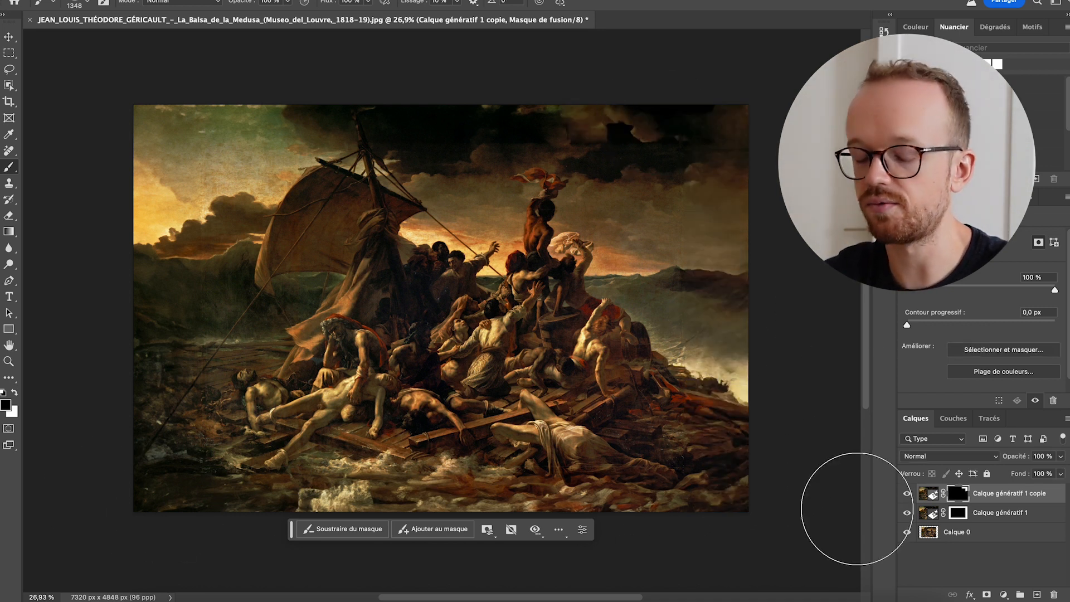
Step: Lasso the painting's lower-right corner and try a Generative Fill with the prompt "water"
key(l)
mouse_move(794, 382)
mouse_down()
mouse_move(707, 378)
mouse_move(687, 389)
mouse_move(582, 496)
mouse_move(580, 518)
mouse_move(811, 555)
mouse_up()
click(557, 528)
text(water)
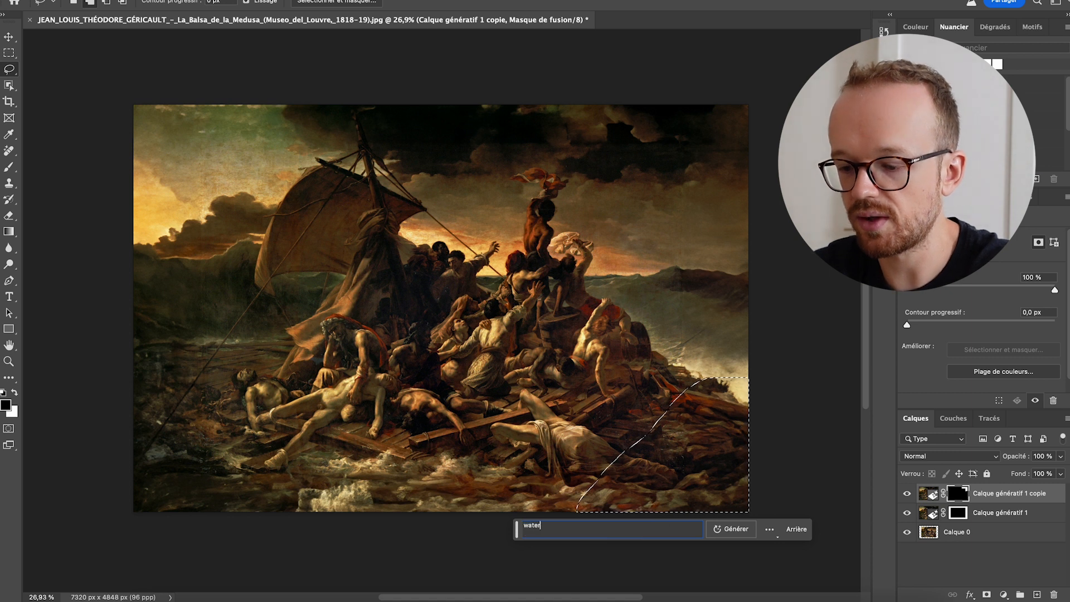
key(Return)
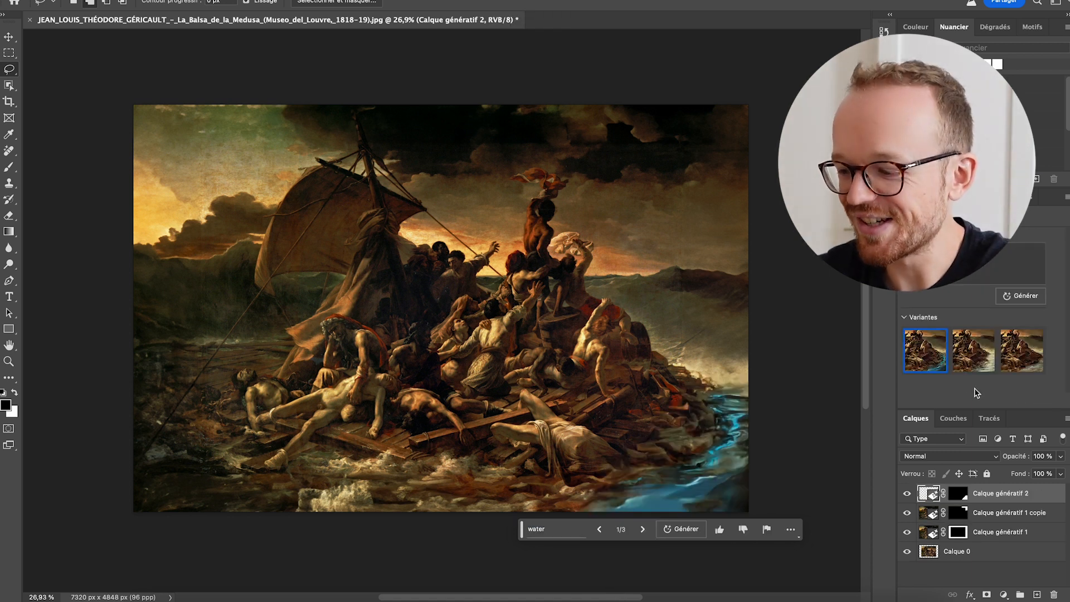
Step: Compare the three "water" variations and delete the generated layer
click(974, 350)
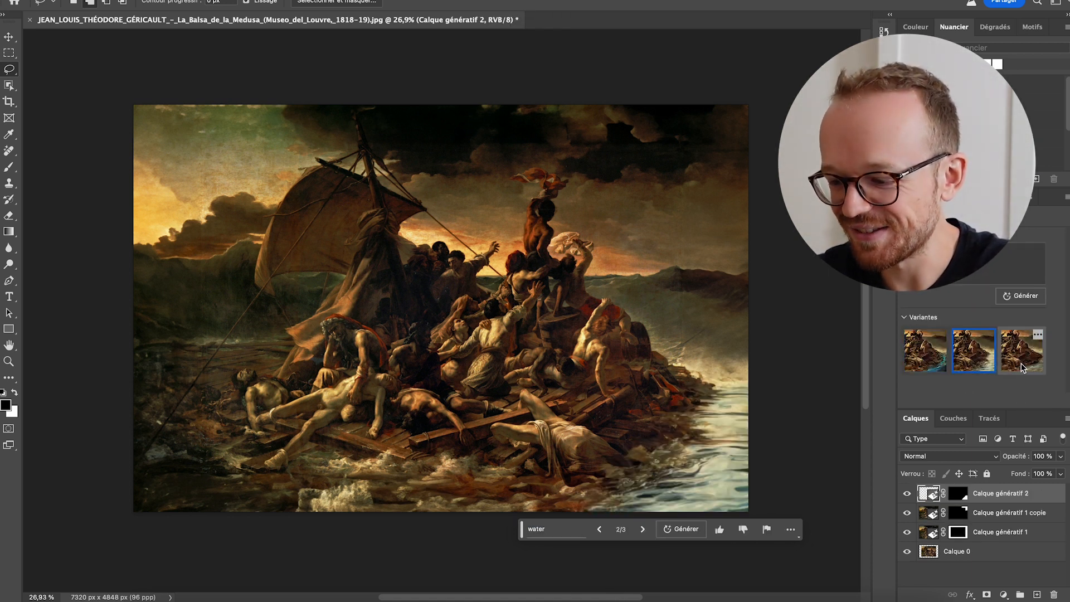
click(1022, 365)
click(977, 368)
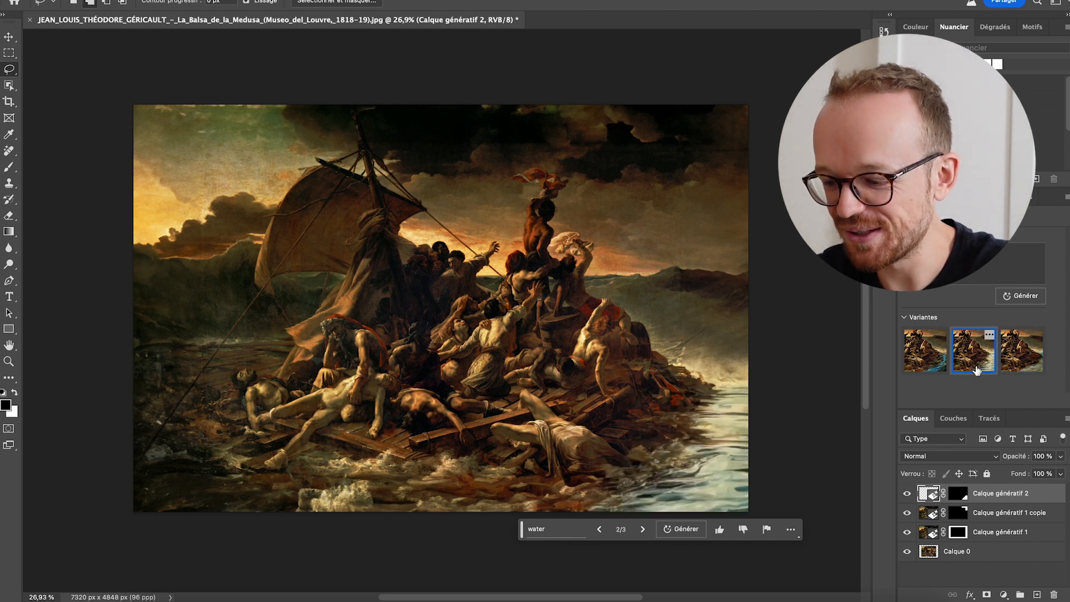
click(925, 350)
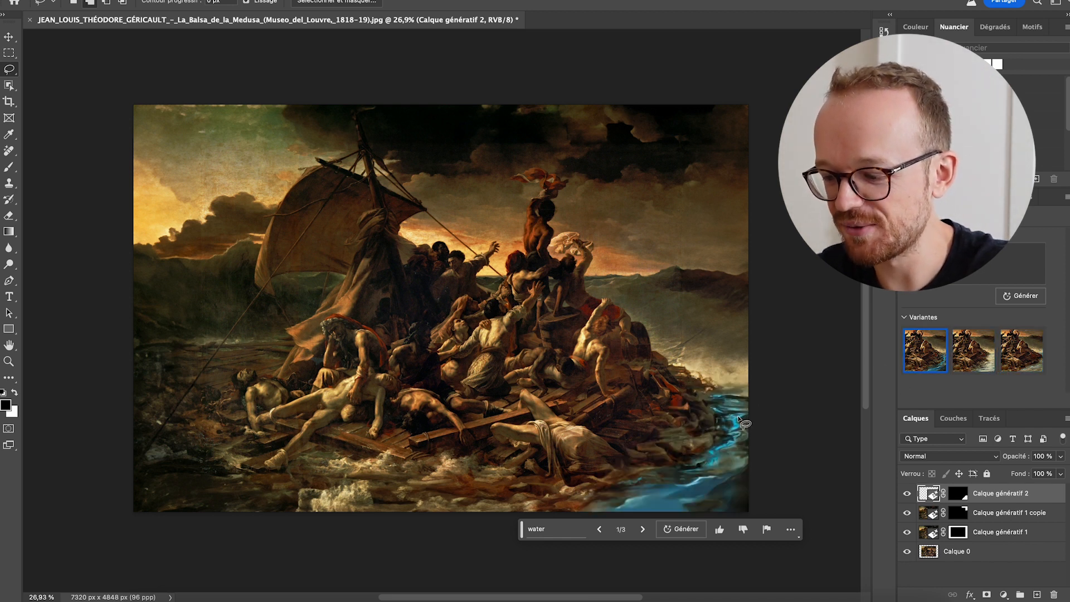
key(Delete)
Step: Try a Generative Fill with the prompt "sea" on the lassoed lower-right corner, and delete the generated layer after comparing variations
mouse_move(775, 384)
mouse_down()
mouse_move(656, 404)
mouse_move(569, 477)
mouse_up()
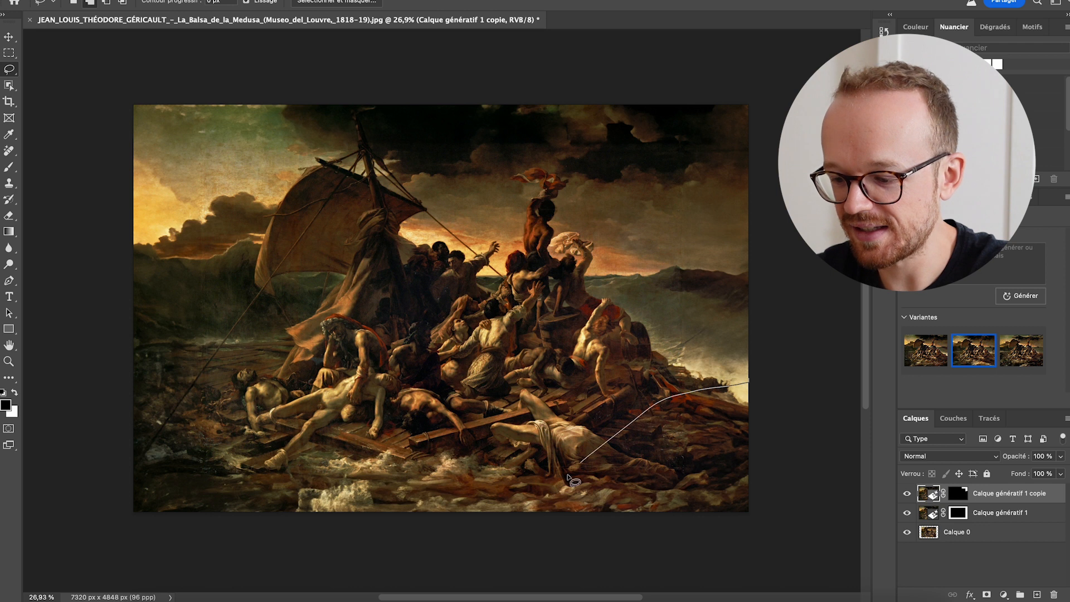
drag(569, 476, 536, 520)
text(sea)
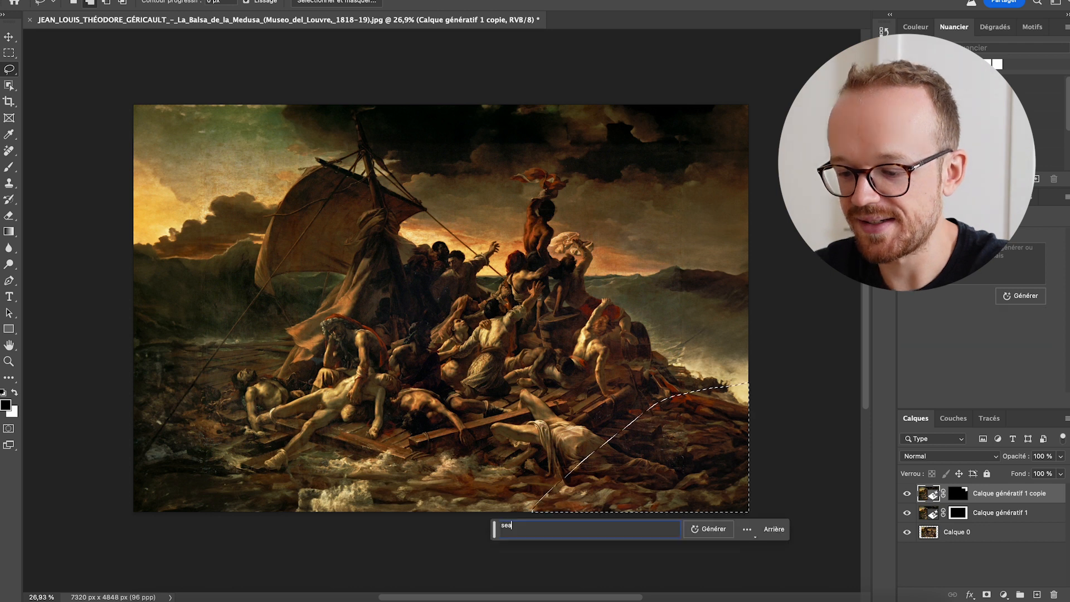
key(Return)
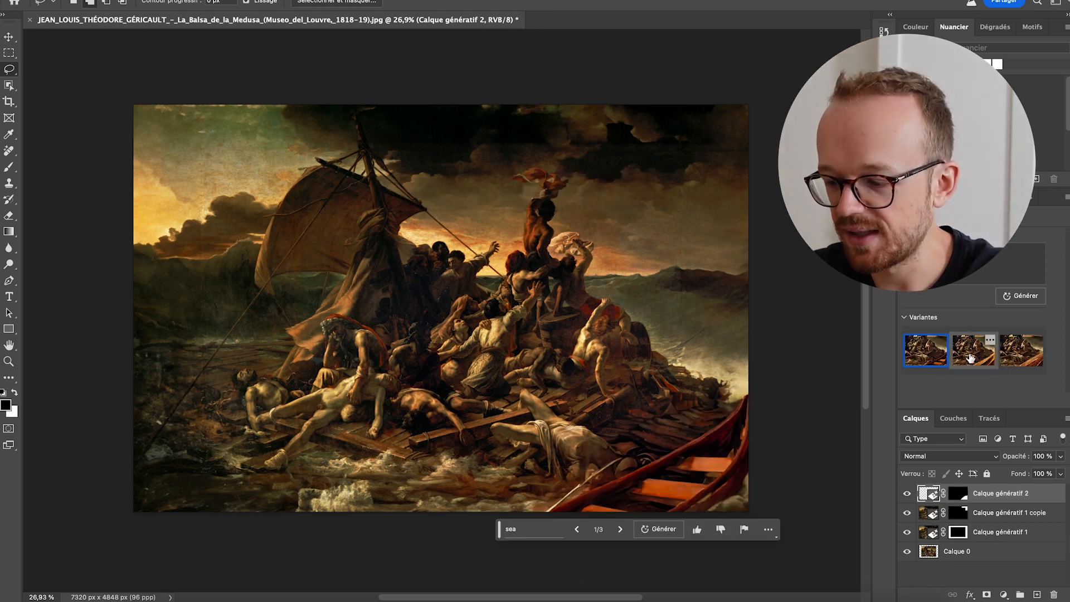
click(971, 358)
click(1019, 360)
key(Delete)
Step: Lasso the pale foam at the painting's lower edge and replace it using Generative Fill with an empty prompt, comparing before and after
mouse_move(397, 509)
mouse_down()
mouse_move(312, 476)
mouse_move(287, 504)
mouse_move(374, 530)
mouse_up()
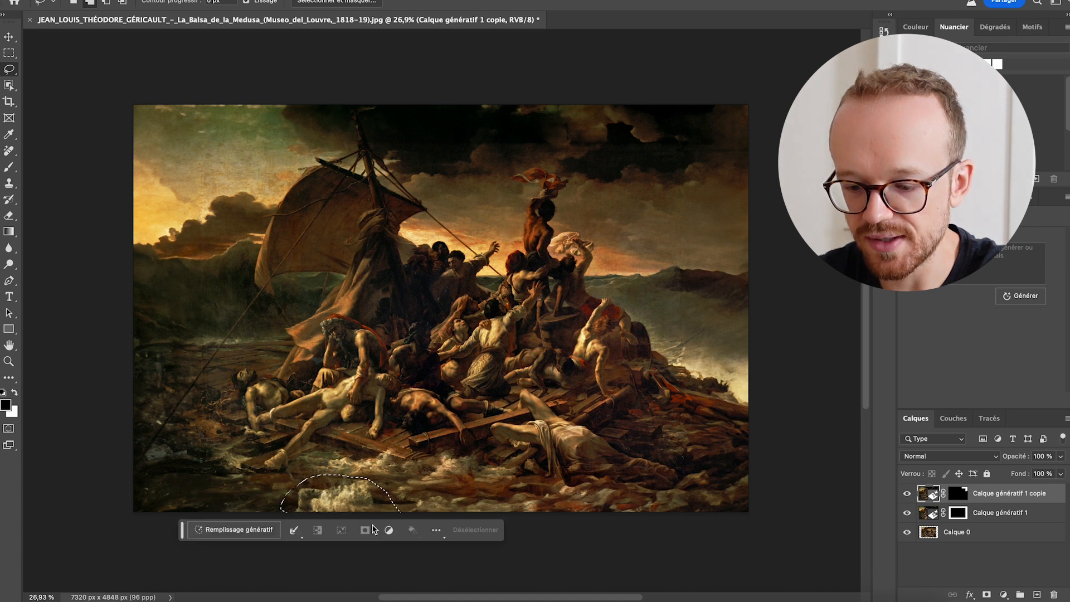
click(237, 531)
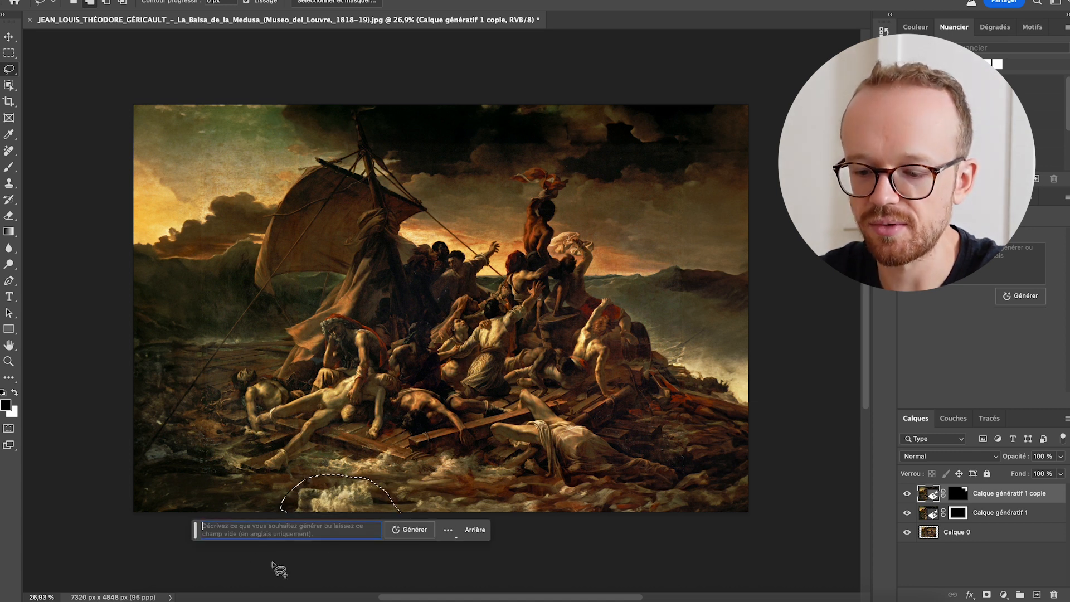
click(410, 534)
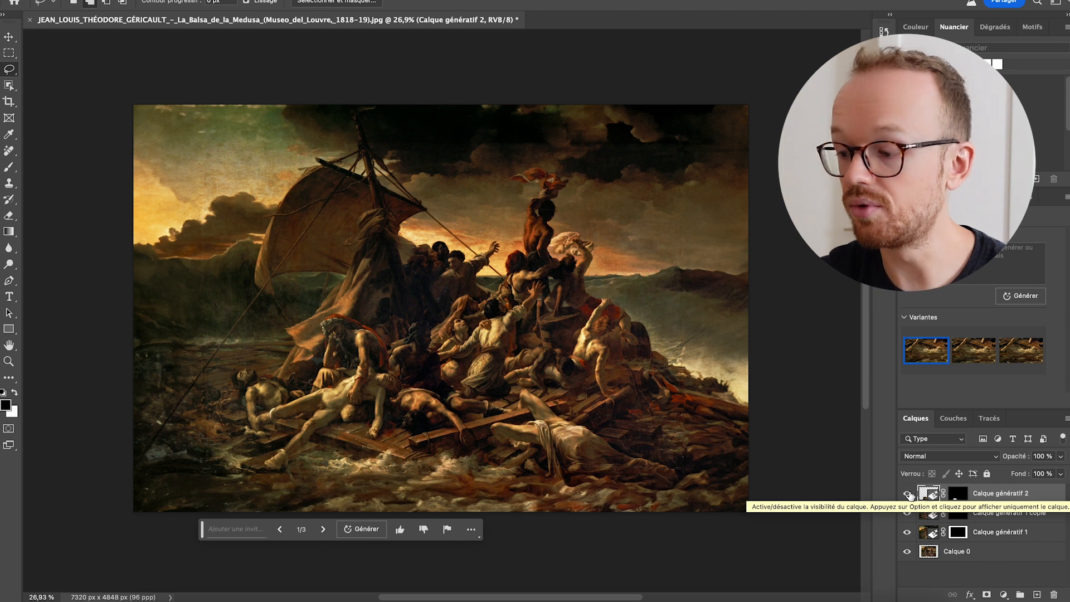
click(909, 494)
click(909, 495)
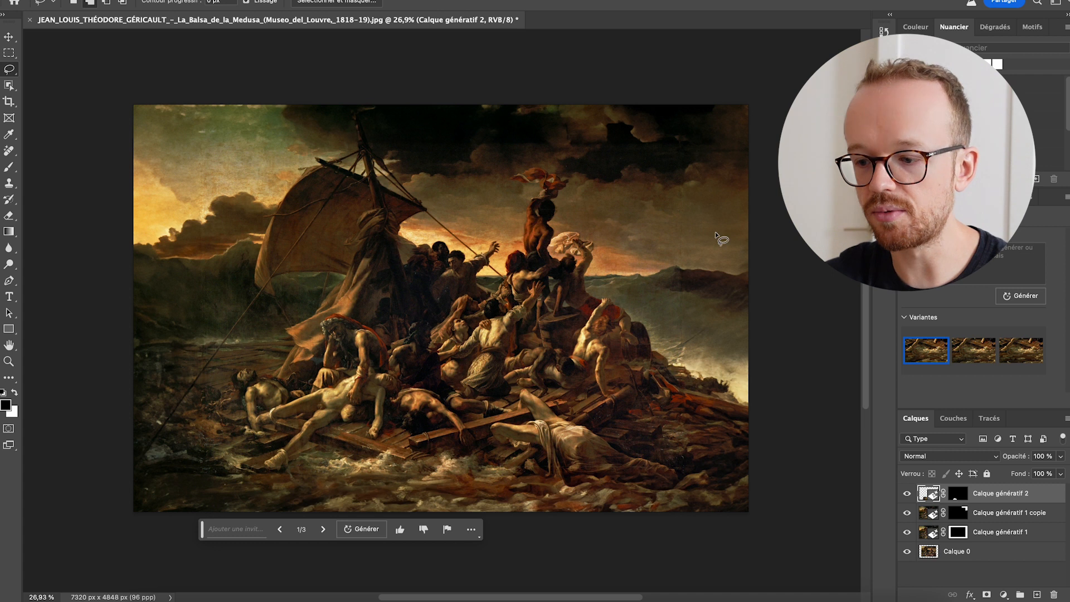
Step: Lasso the horizon and sky along the painting's right edge and generate "a city" there with Generative Fill
mouse_move(752, 190)
mouse_down()
mouse_move(749, 177)
mouse_move(669, 169)
mouse_move(597, 287)
mouse_move(752, 294)
mouse_up()
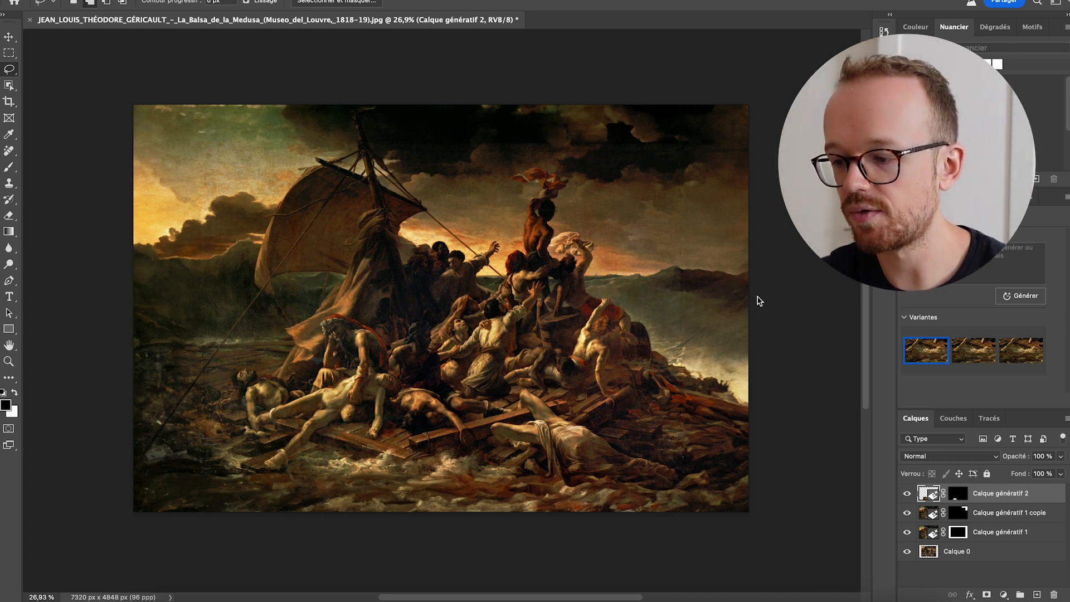
click(560, 313)
text(a city)
key(Return)
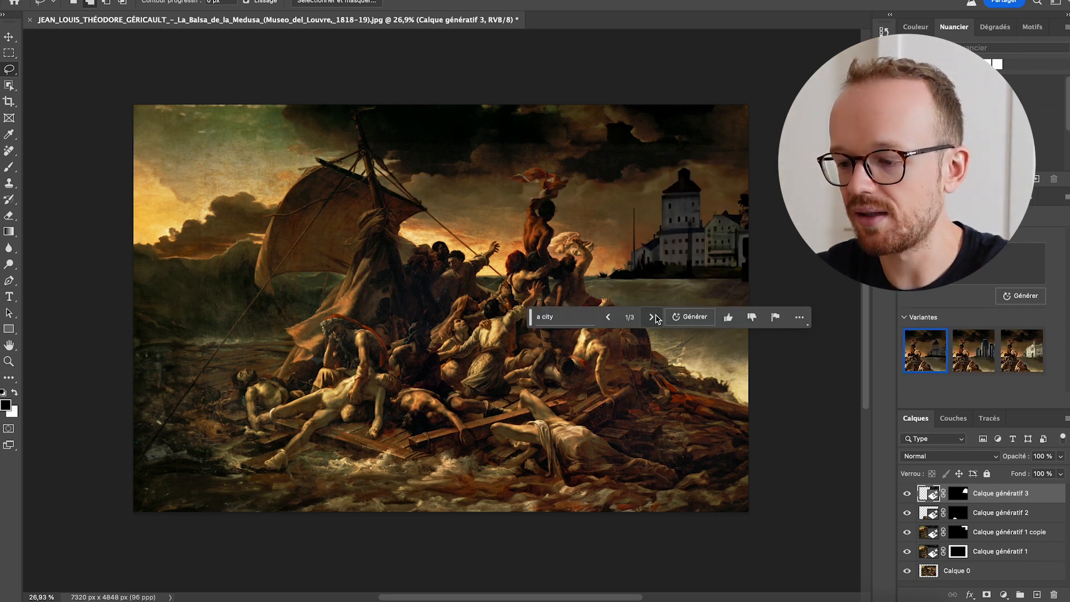
Step: Compare the three "a city" variations generated on the painting's horizon
click(652, 317)
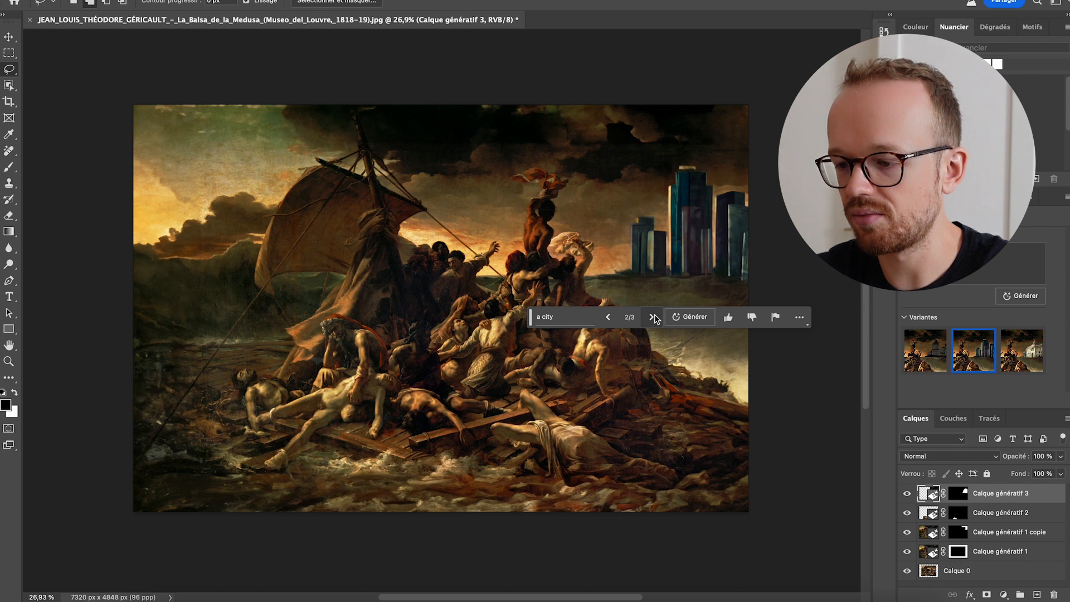
click(652, 317)
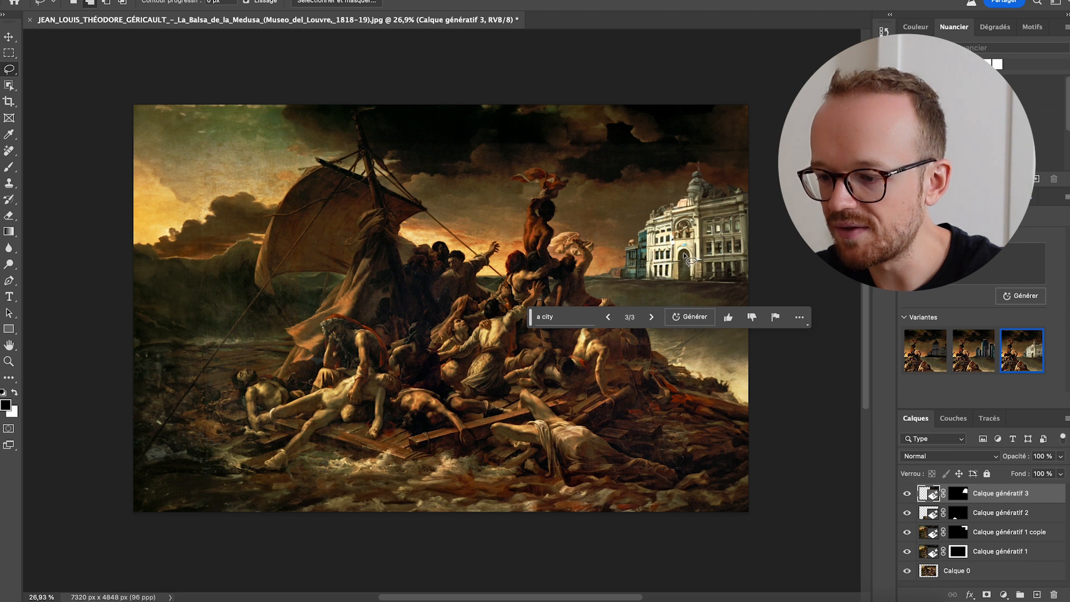
click(609, 316)
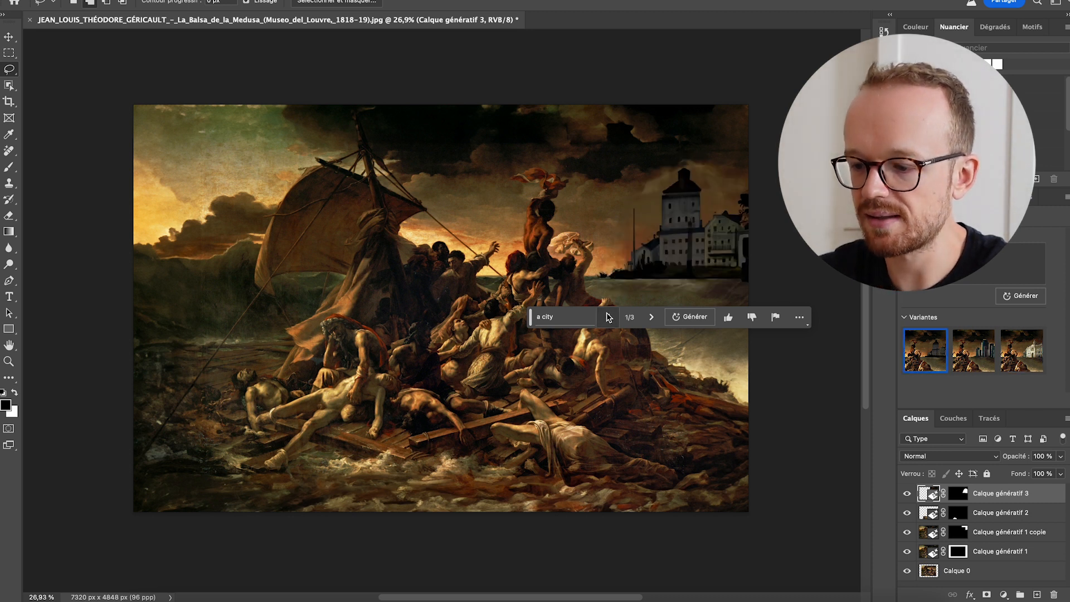
Step: Regenerate the horizon area with the prompt "an old castle", browse its variations and move the contextual task bar below the painting
click(552, 317)
text(an old c)
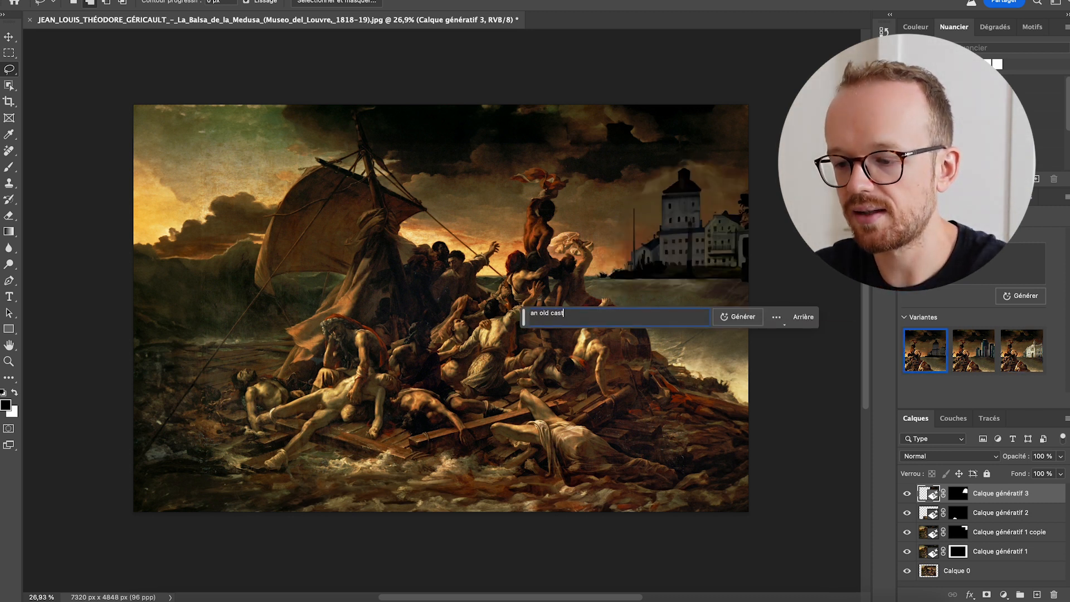
key(Return)
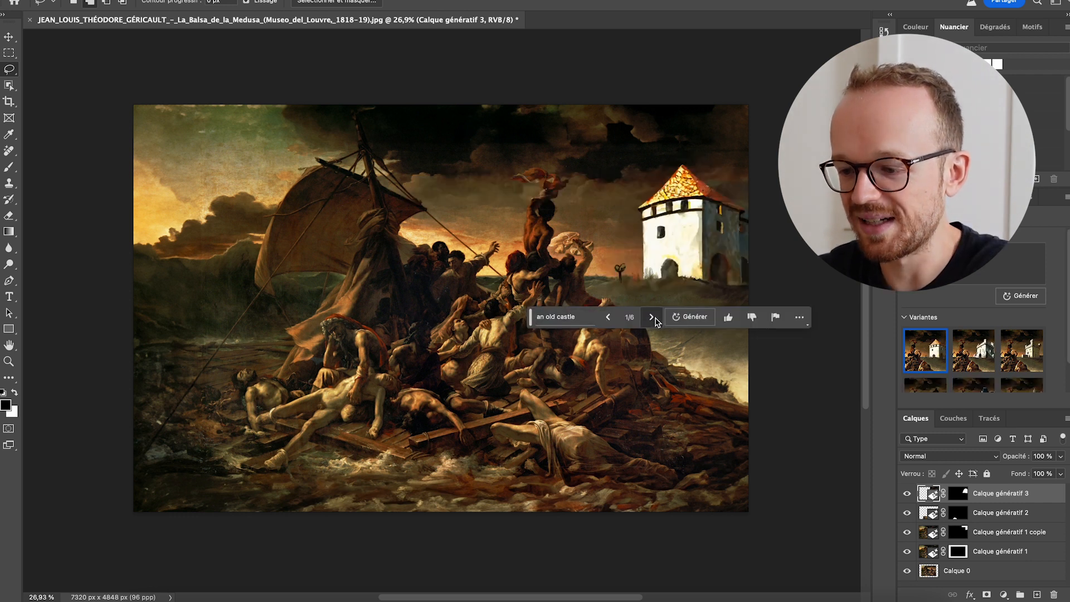
click(651, 318)
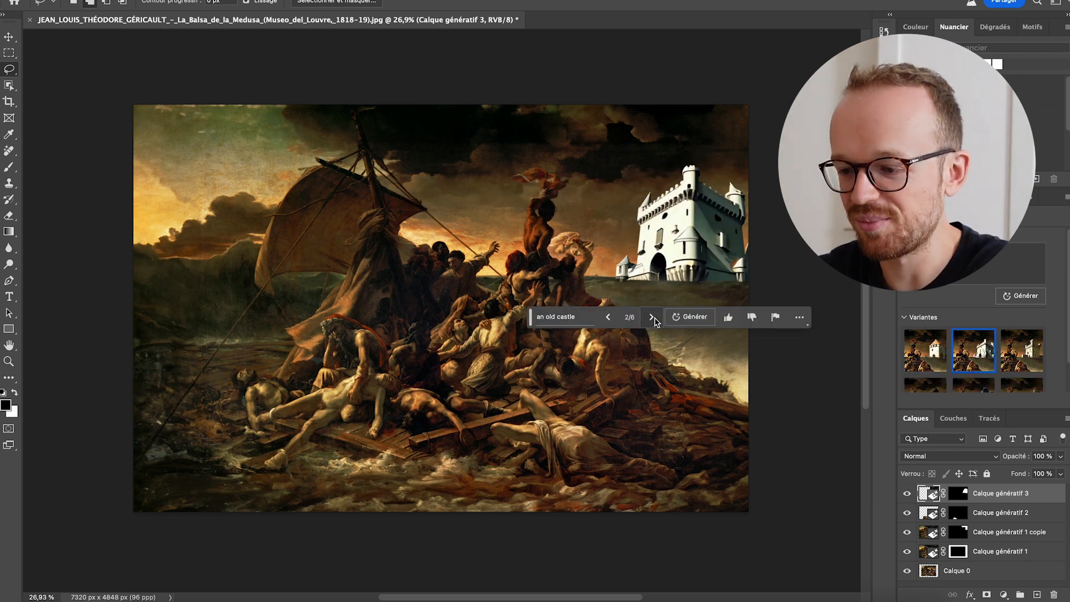
click(653, 318)
drag(531, 320, 528, 540)
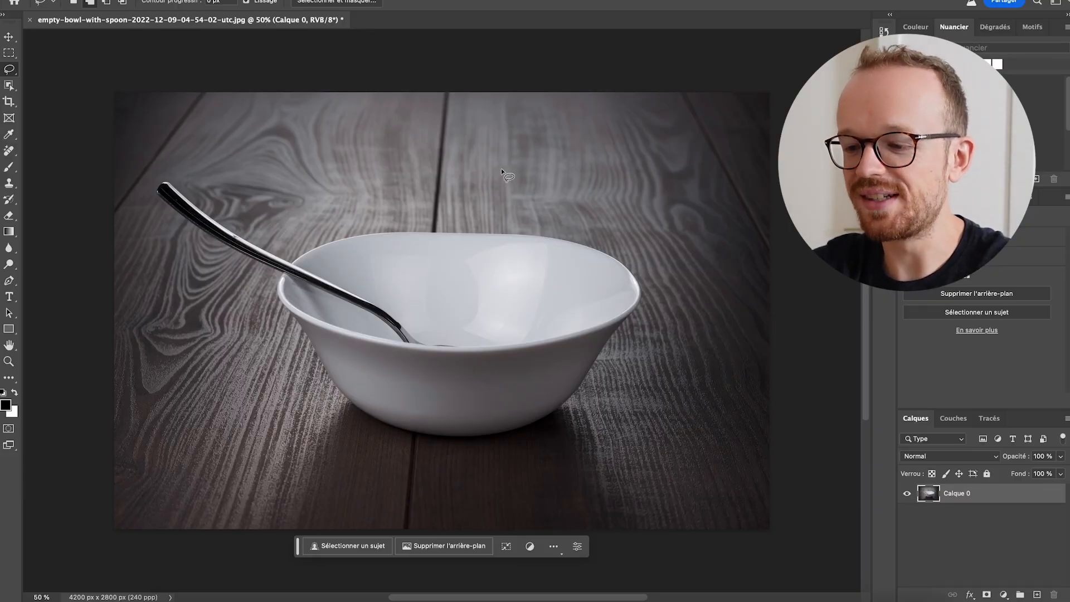
Step: Try lassoing the bowl's opening with the space above it and generating "ice cream" there with Generative Fill
drag(508, 143, 562, 179)
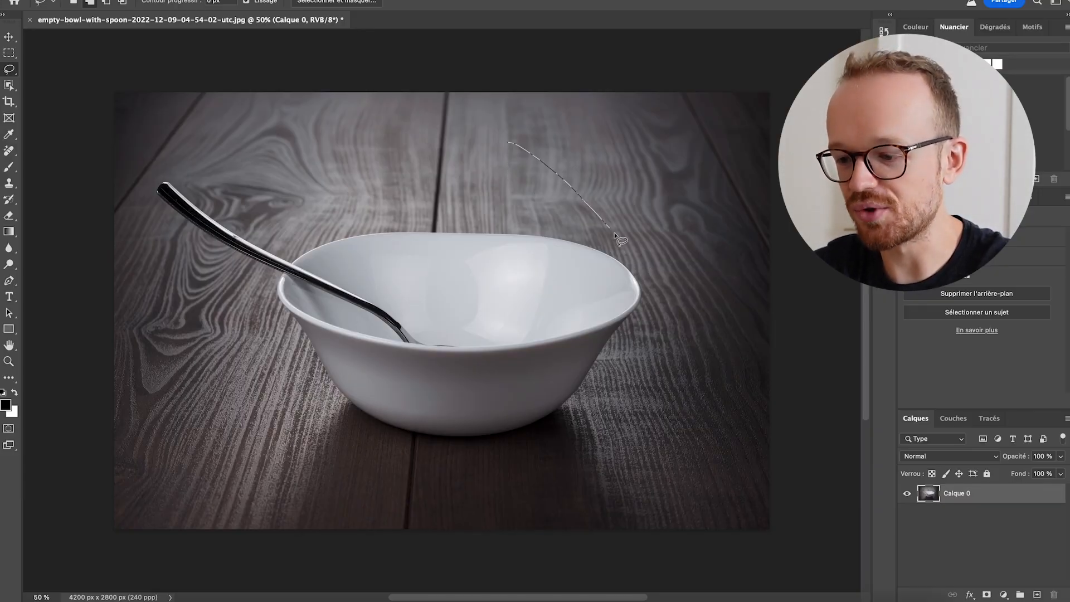
mouse_move(645, 296)
mouse_down()
mouse_move(592, 337)
mouse_move(517, 352)
mouse_move(359, 346)
mouse_up()
mouse_move(281, 294)
mouse_down()
mouse_move(290, 229)
mouse_move(336, 179)
mouse_move(506, 140)
mouse_up()
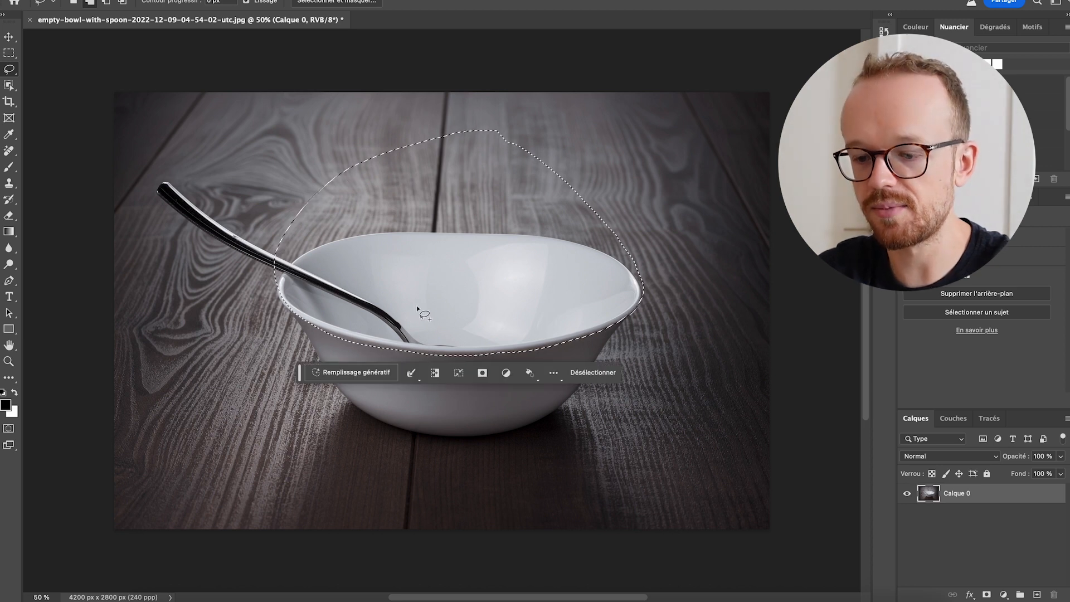
click(355, 371)
text(ice cream)
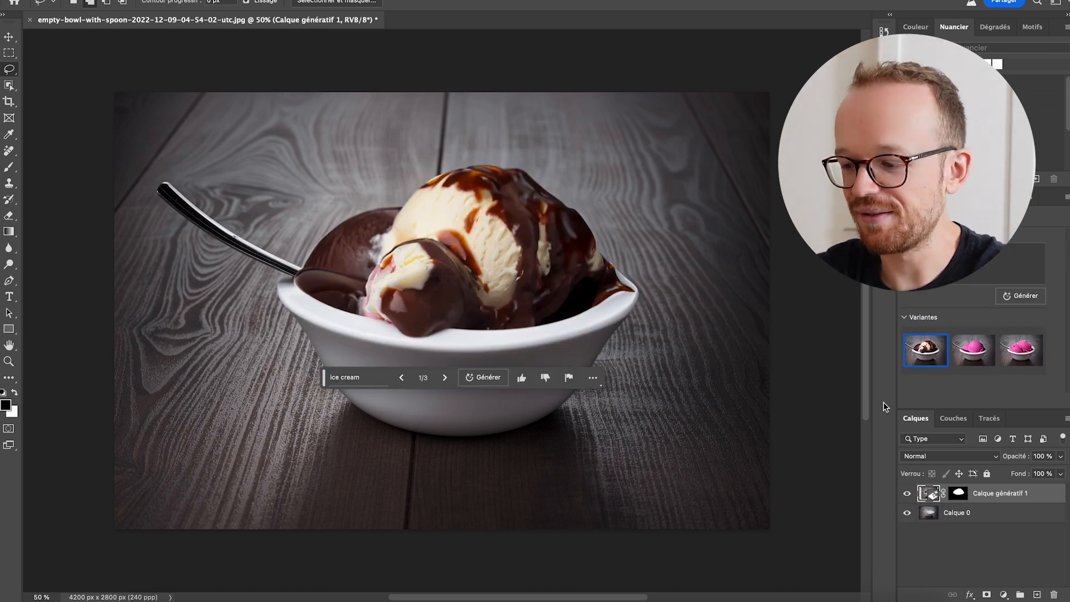
Step: Compare the three "ice cream" variations in the bowl
click(970, 360)
click(1029, 359)
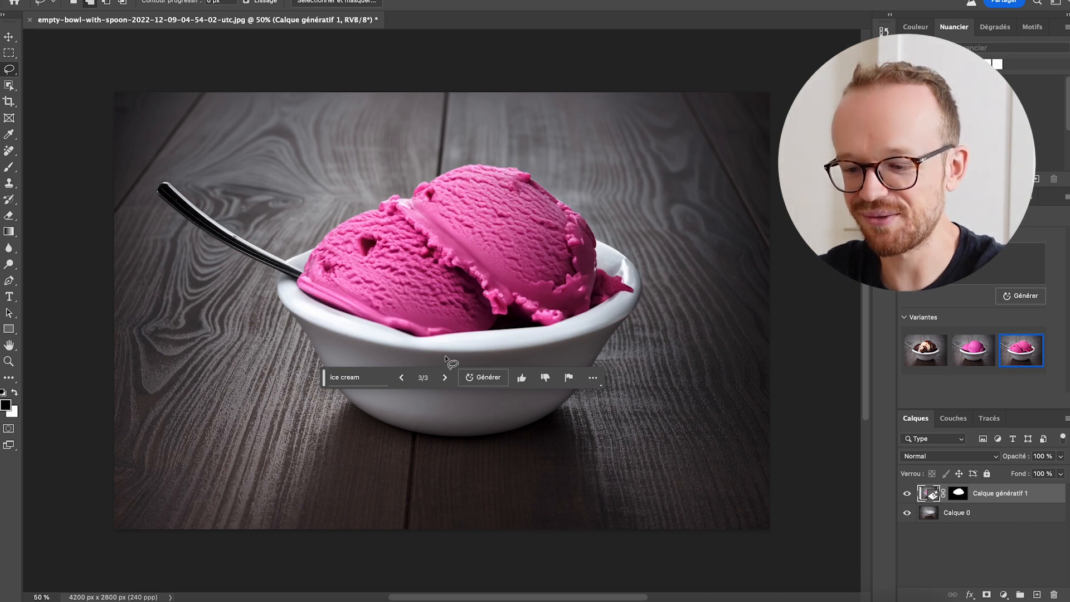
click(973, 357)
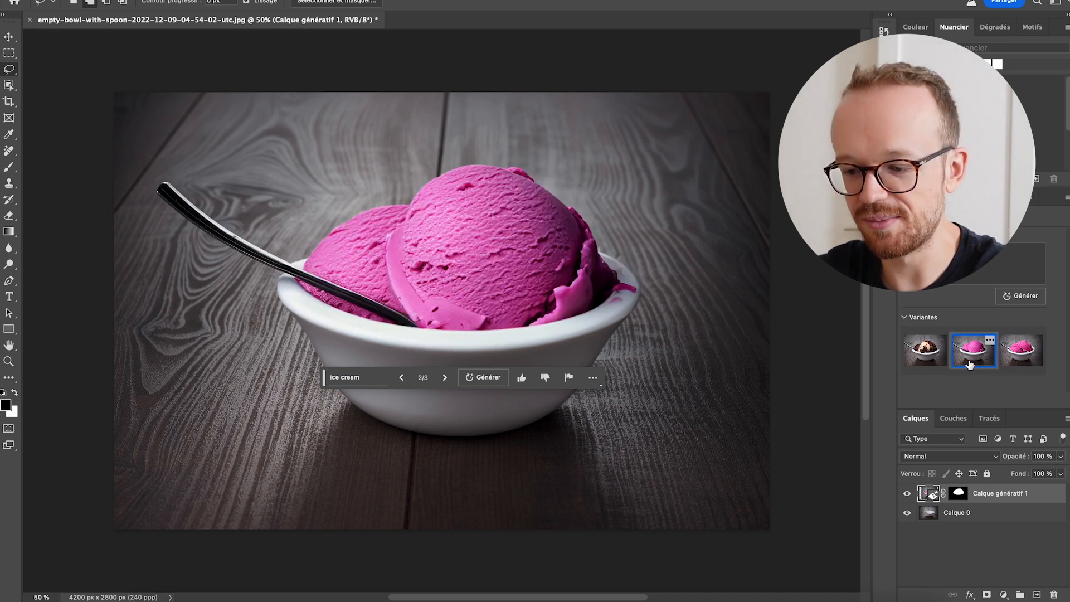
click(932, 354)
click(973, 350)
click(1021, 351)
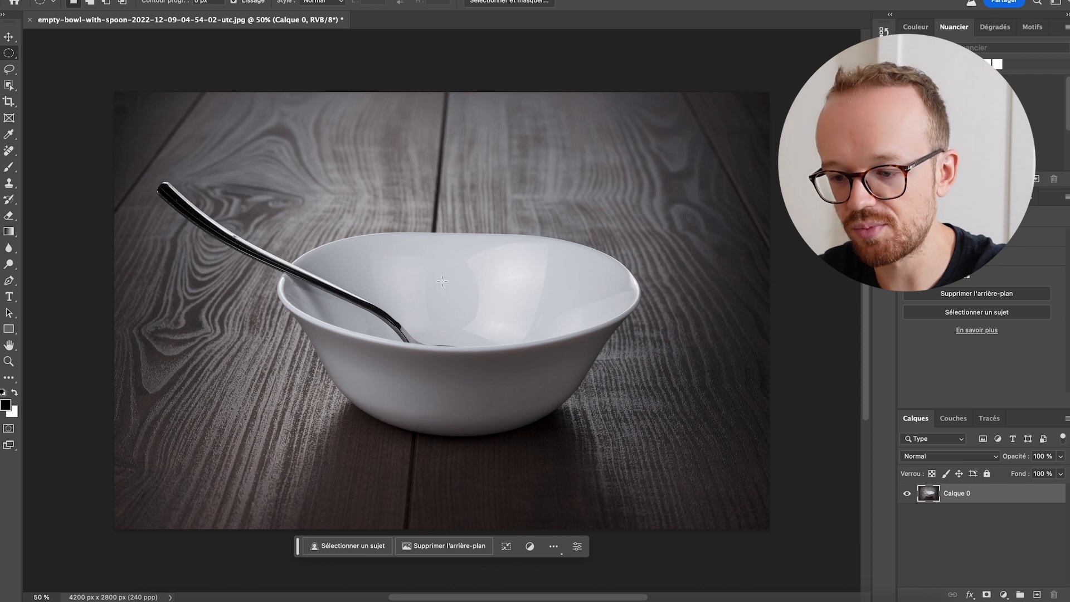
Step: Select the bowl's opening with an elliptical selection following its rim, and add a lassoed dome-shaped area above it
drag(463, 289, 643, 228)
click(9, 69)
right_click(11, 70)
click(59, 68)
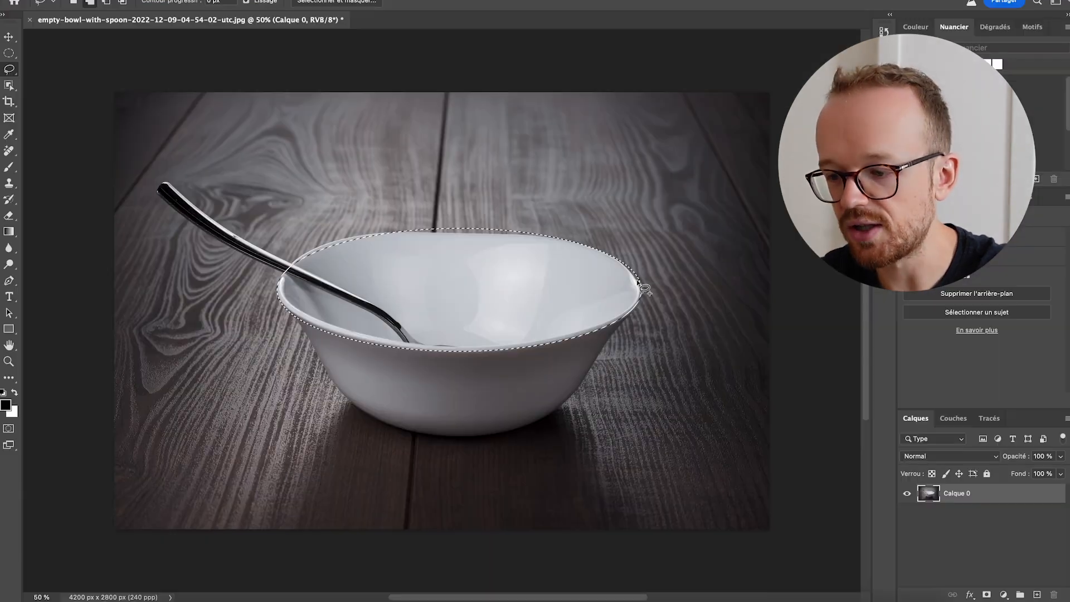
mouse_move(638, 282)
mouse_down()
mouse_move(612, 251)
mouse_move(471, 167)
mouse_move(394, 180)
mouse_move(326, 237)
mouse_up()
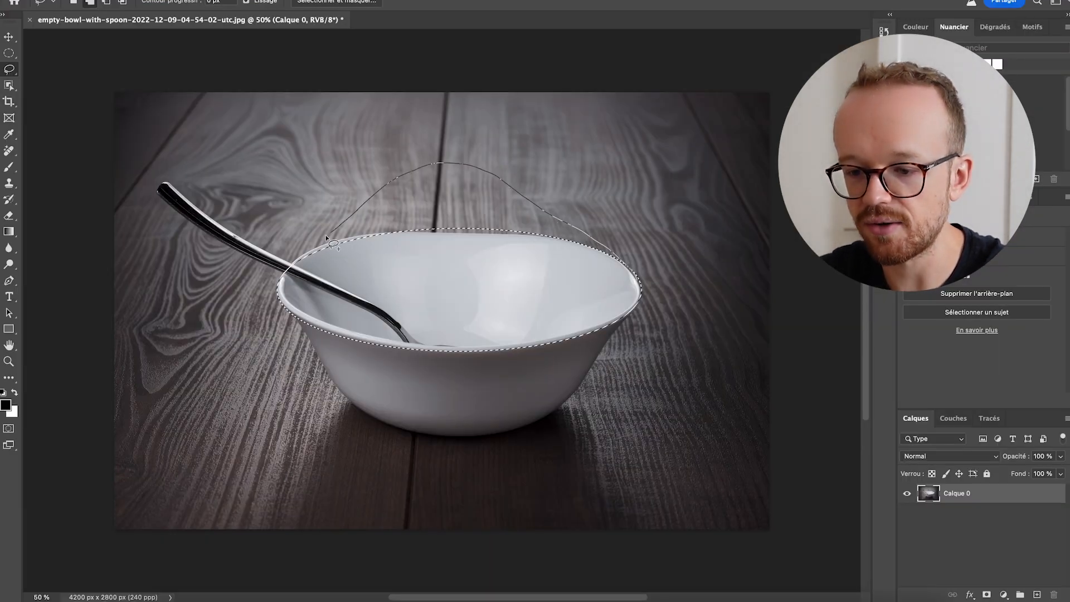
drag(314, 301, 563, 293)
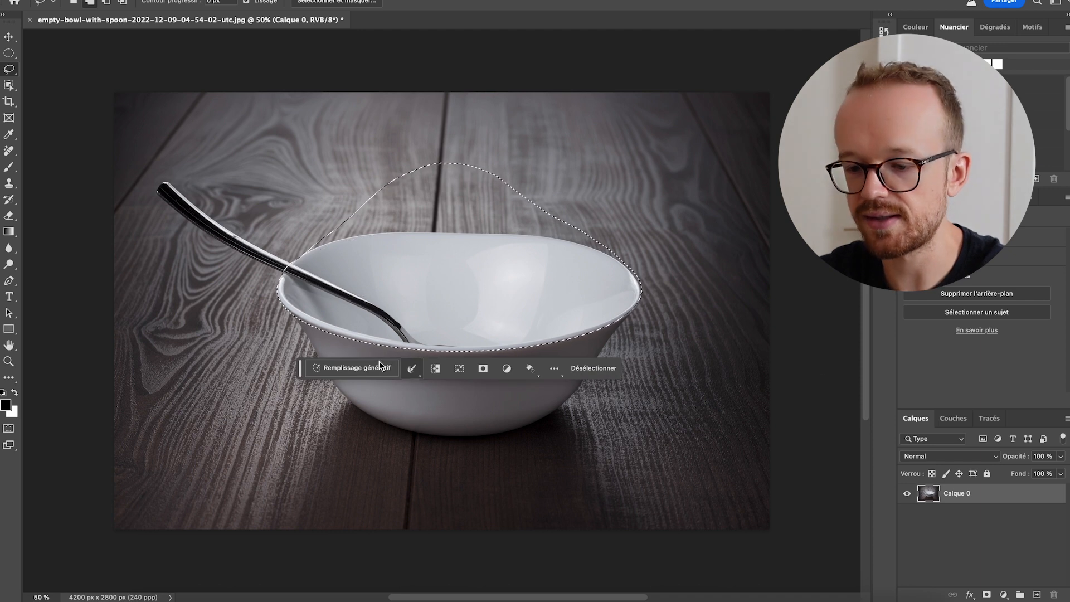
Step: Generate "ice cream" in the selection with Generative Fill, compare the variations and choose the second one
click(352, 368)
click(533, 368)
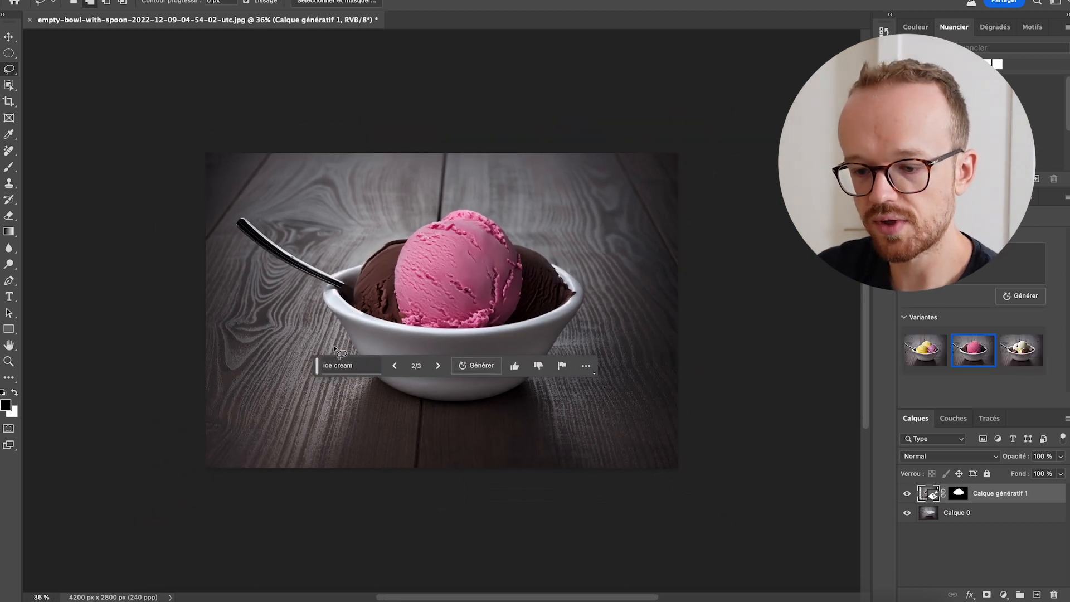
drag(316, 365, 317, 491)
click(1018, 357)
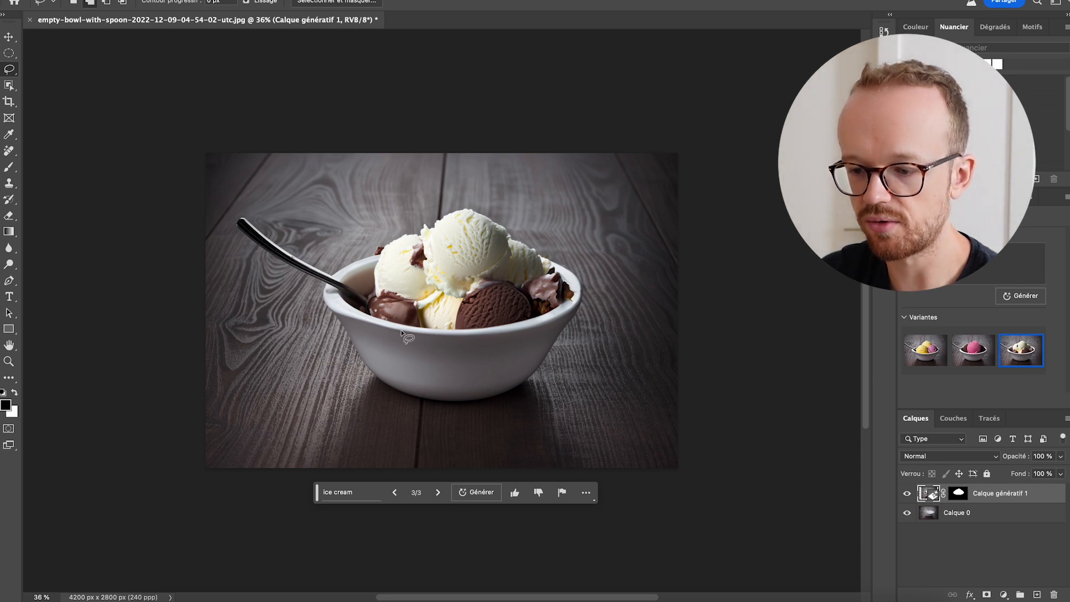
click(974, 350)
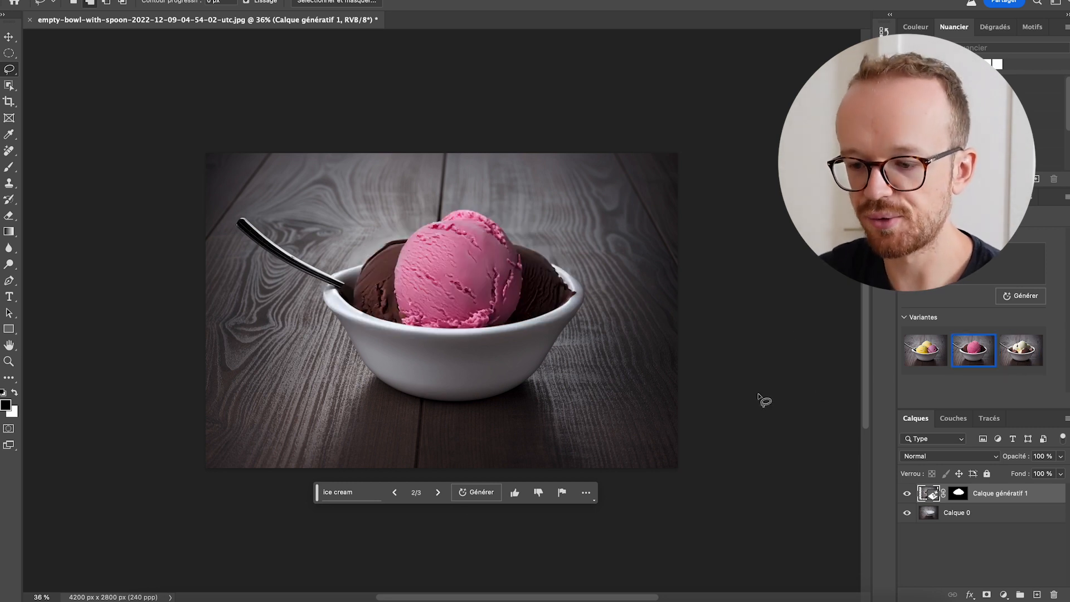
Step: Regenerate the bowl's content with the prompt "chocolate mousse" and choose the second variation
text(cho)
text(colate mousse)
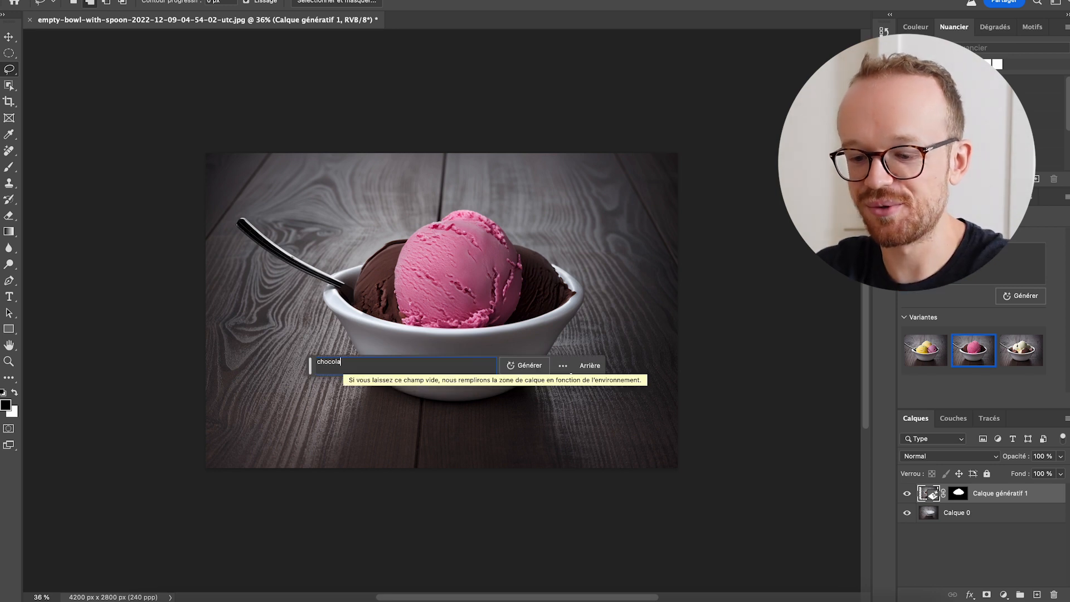
key(Return)
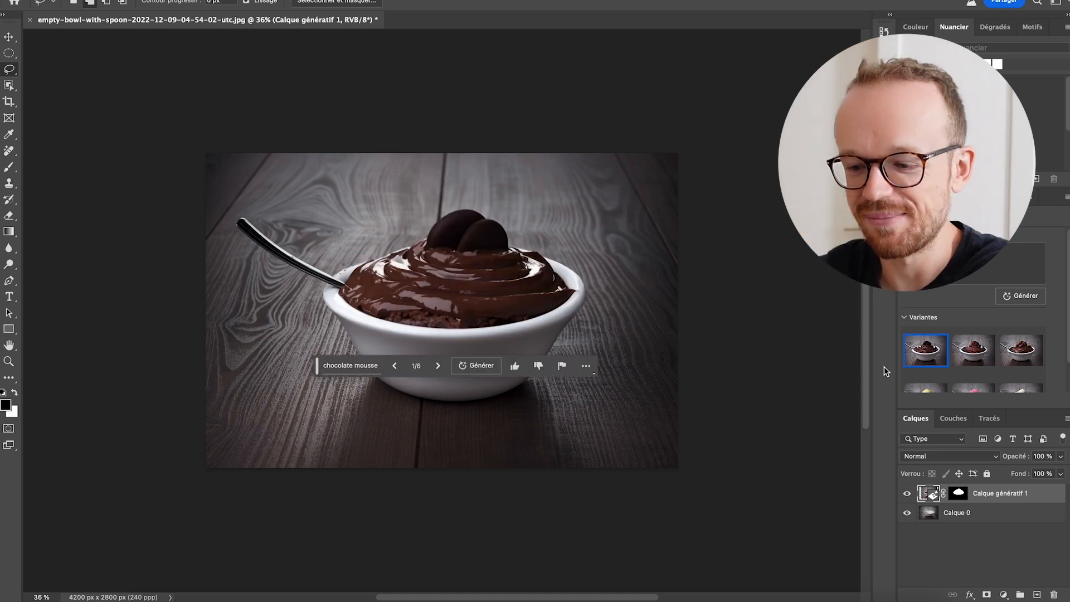
click(973, 350)
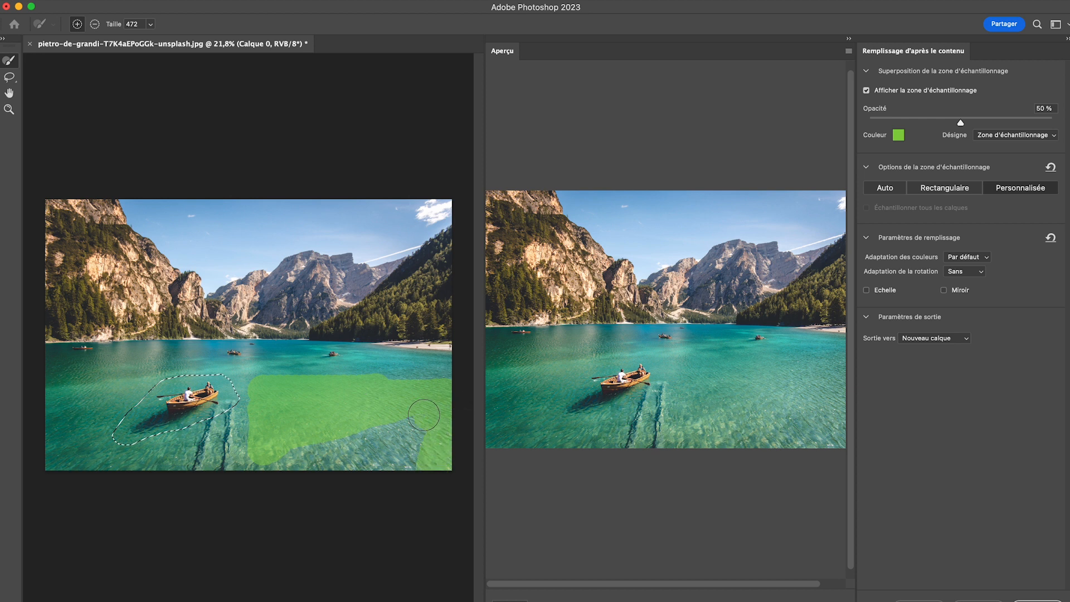
Step: Paint the remaining lake water around the selected boat into the Content-Aware Fill sampling area
mouse_move(381, 458)
mouse_down()
mouse_move(389, 433)
mouse_move(245, 394)
mouse_up()
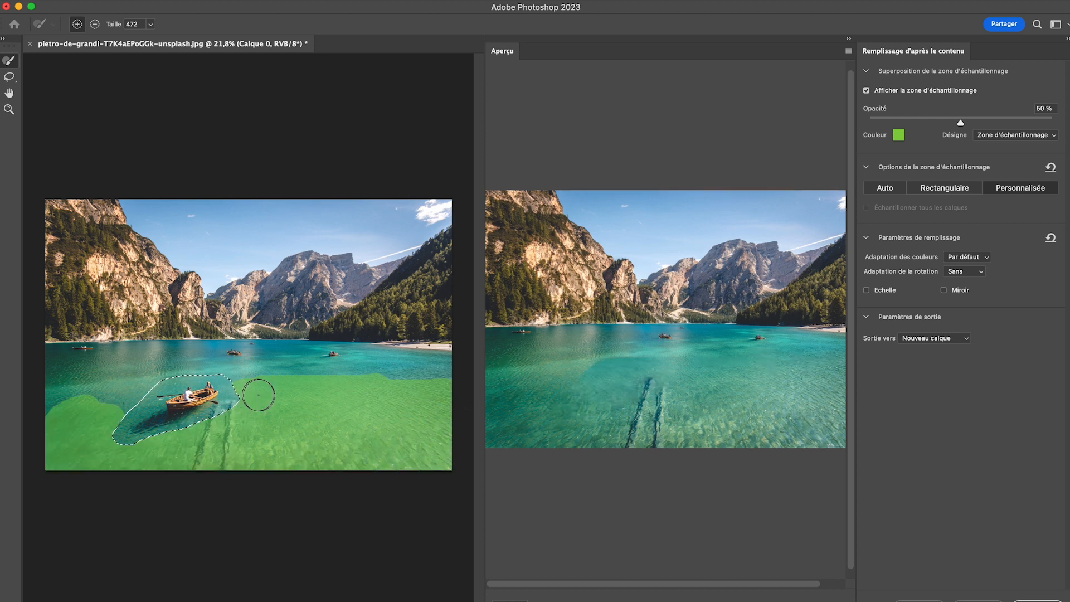